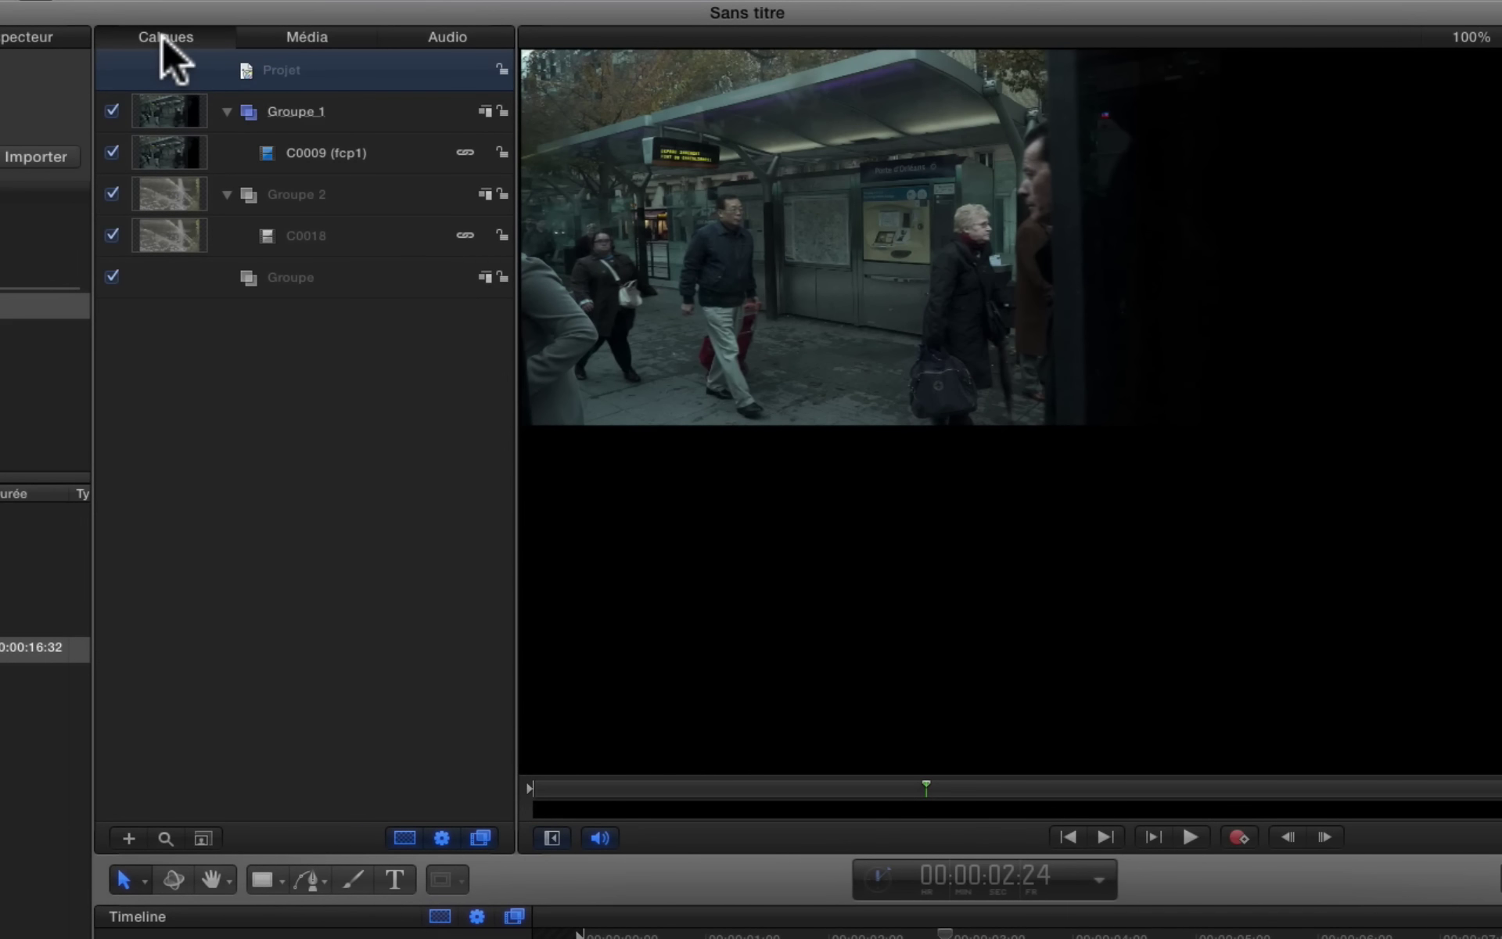
Show the project's audio tracks, deactivate the C0009 (fcp1) track, and play the project from near the start.
{"action": "left_click", "coordinate": [466, 39]}
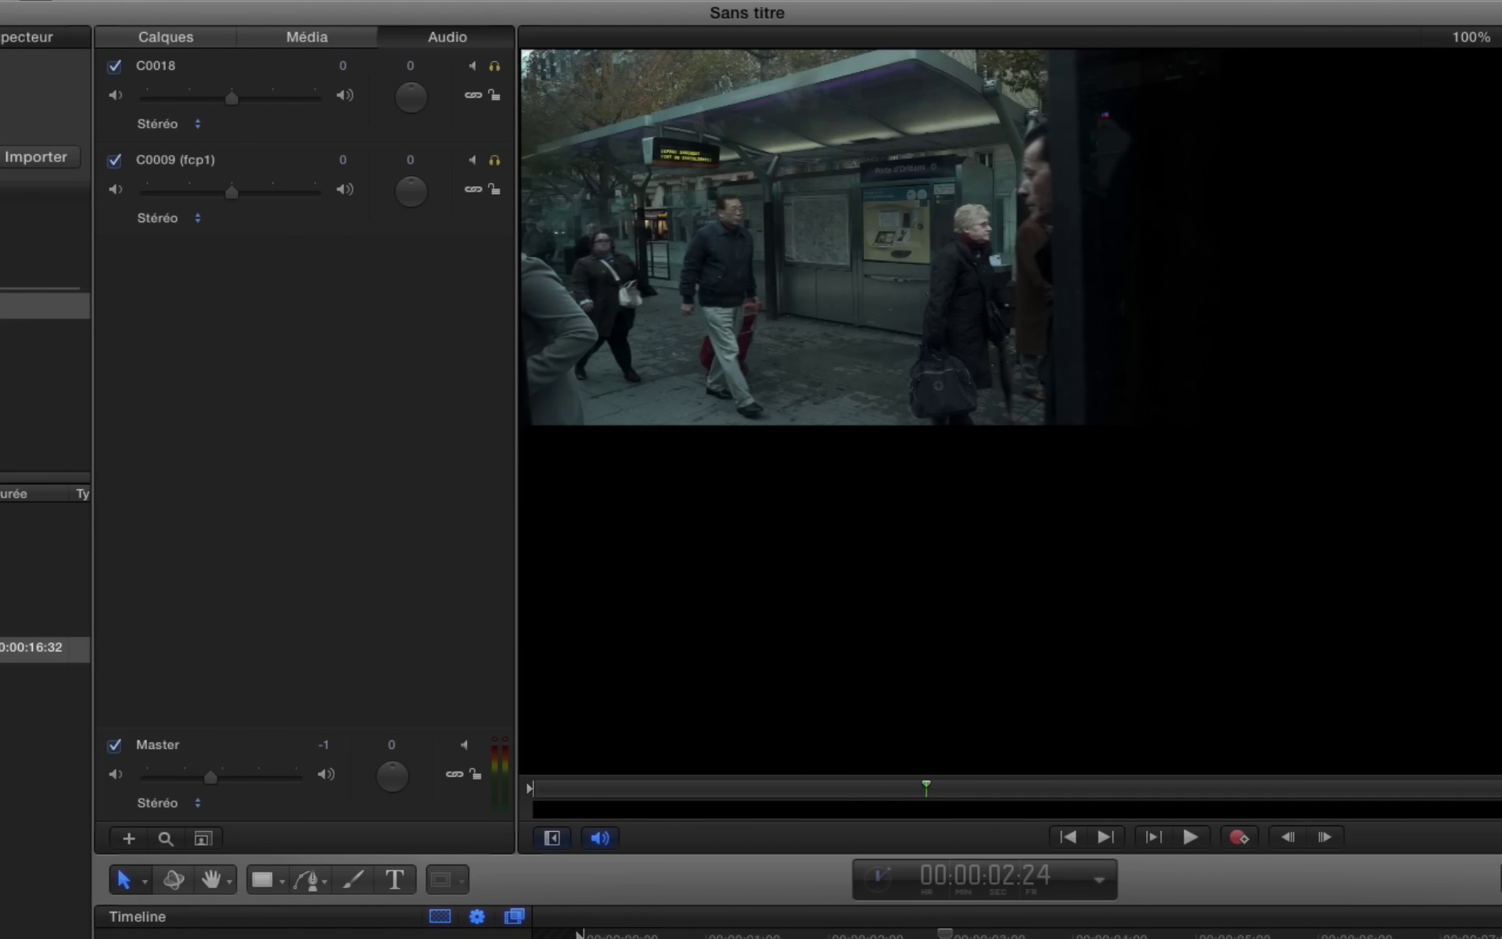
{"action": "left_click", "coordinate": [115, 159]}
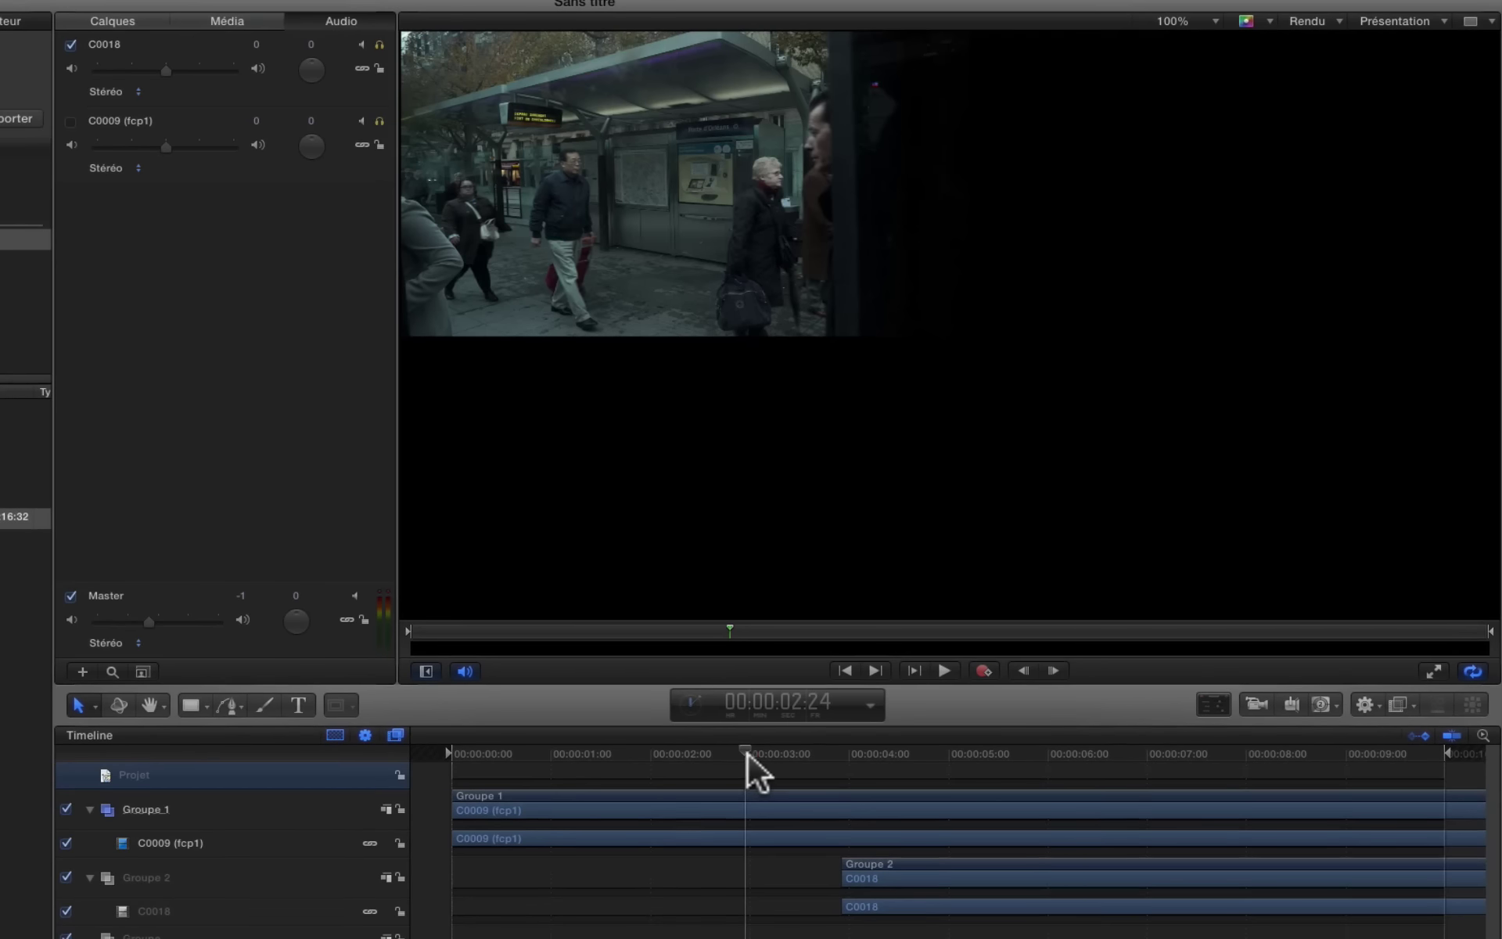
{"action": "left_click", "coordinate": [635, 935]}
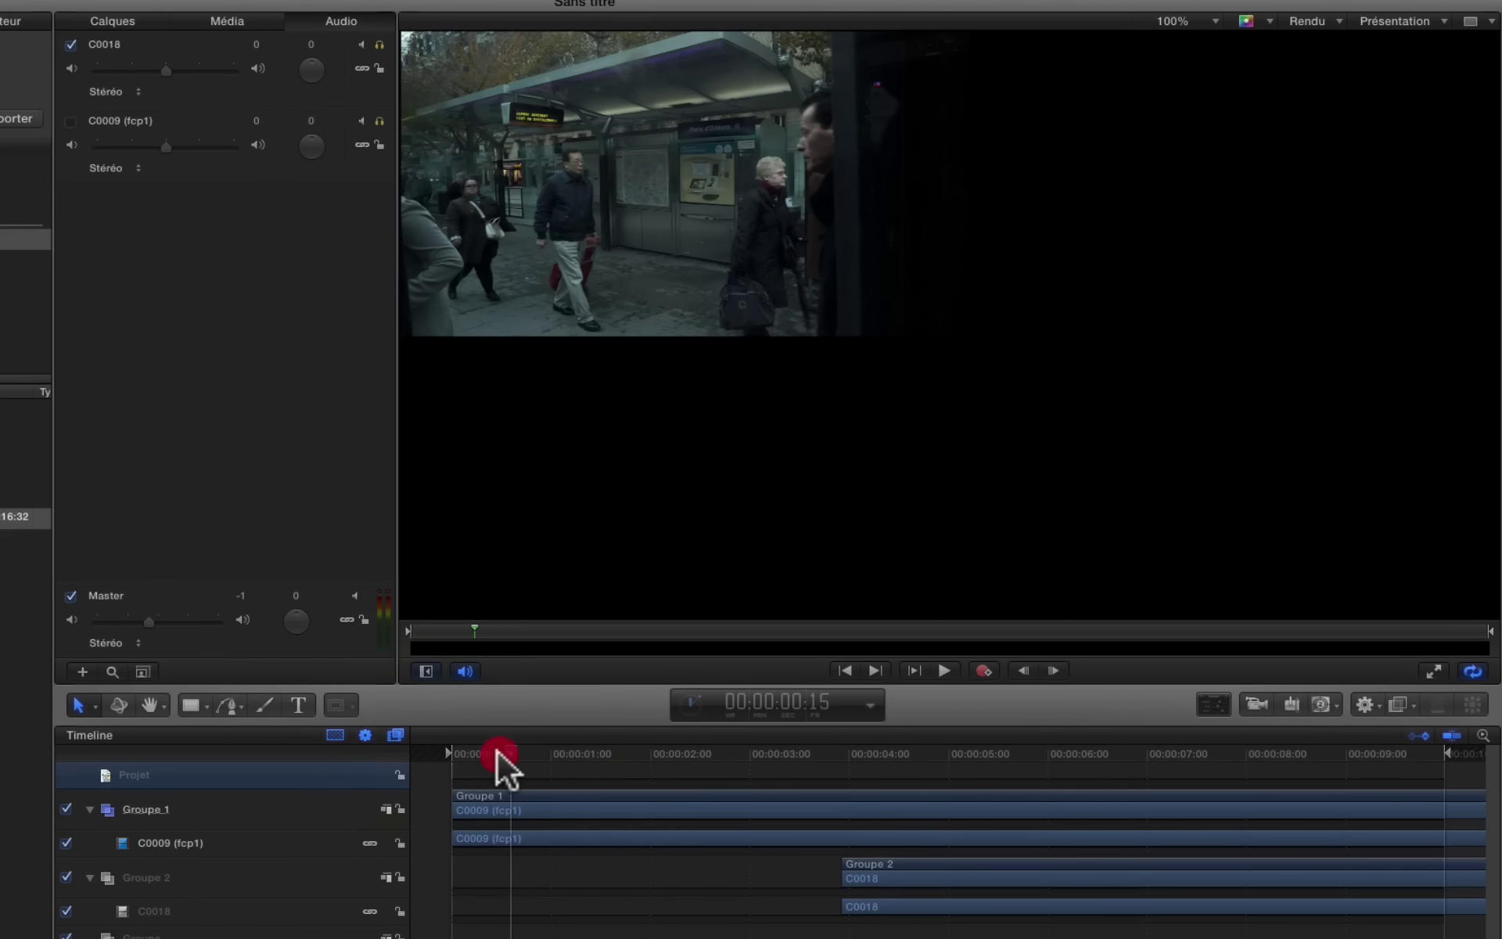
{"action": "key", "text": "space"}
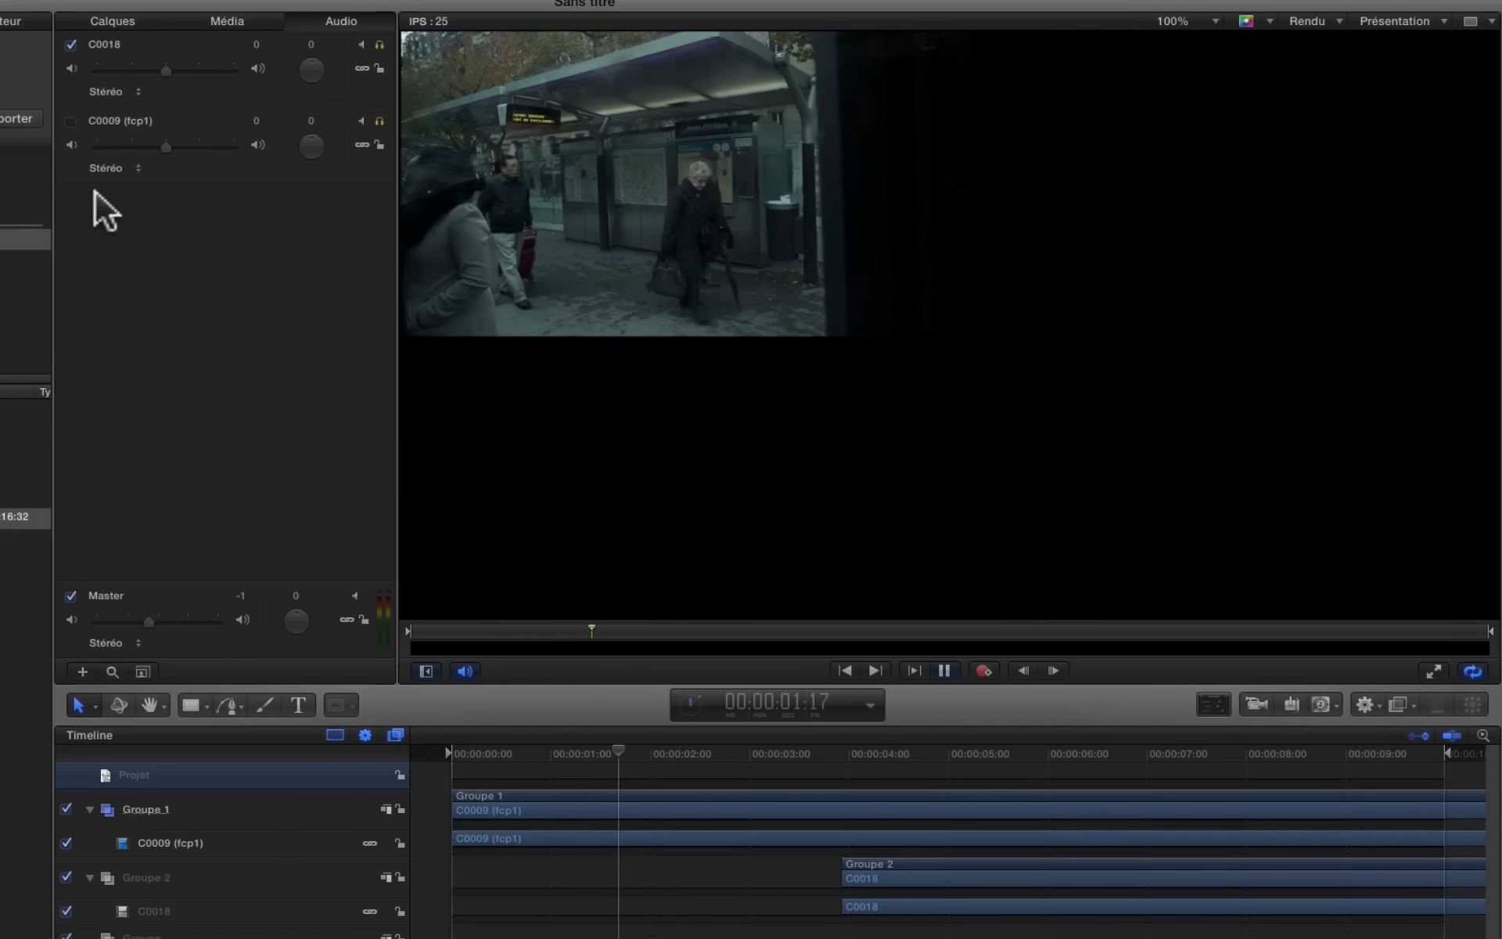
Reactivate the C0009 (fcp1) audio track and play the project from its beginning.
{"action": "left_click", "coordinate": [70, 121]}
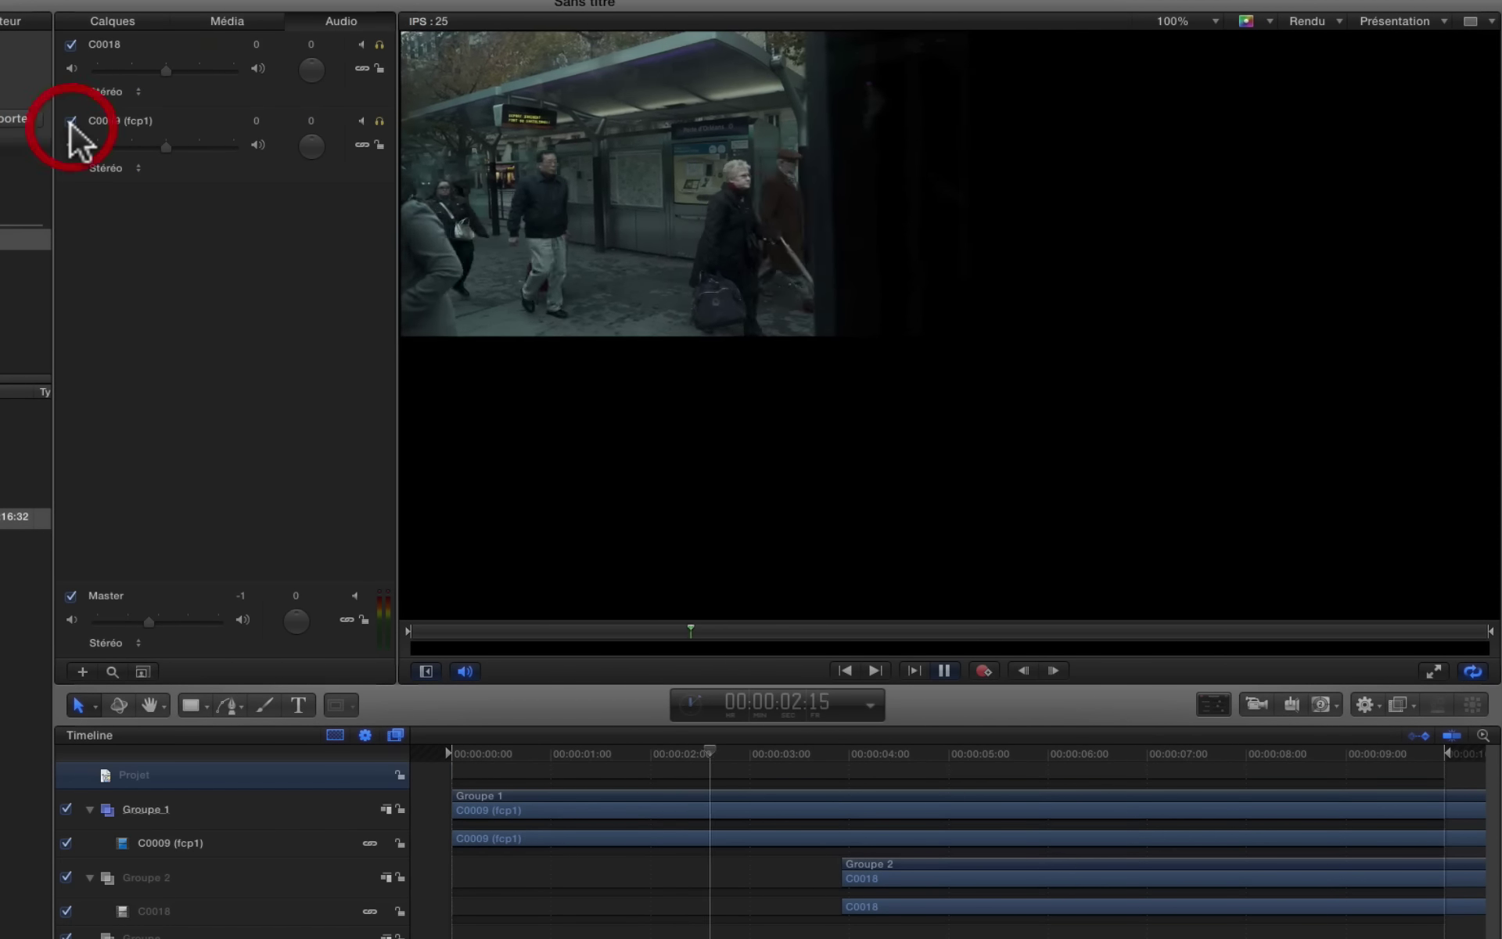
{"action": "left_click", "coordinate": [467, 760]}
{"action": "key", "text": "space"}
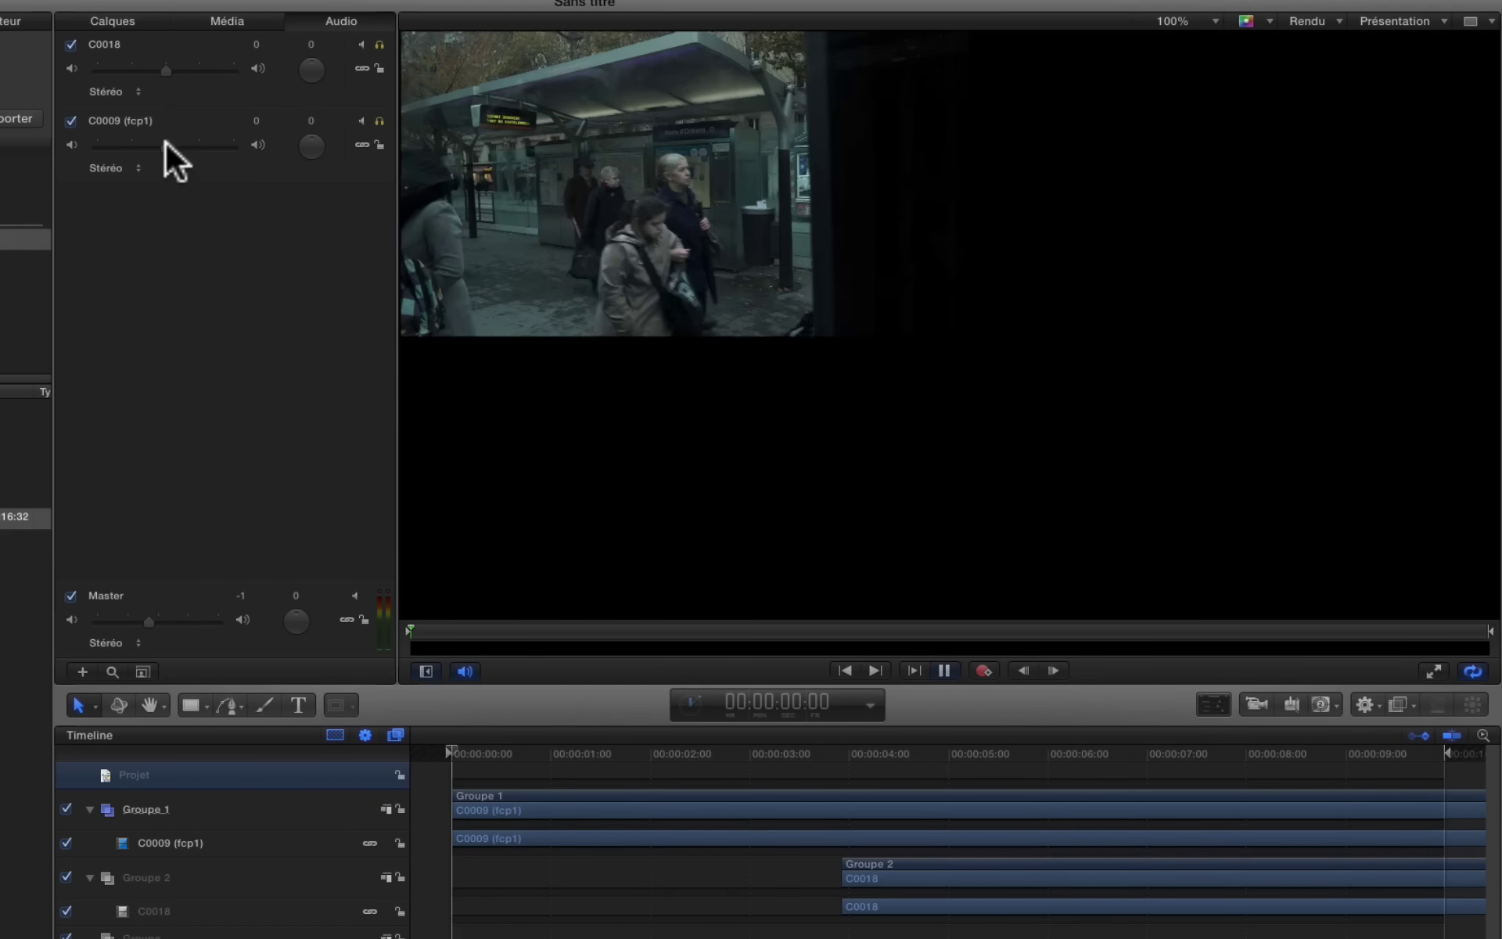
Set the C0009 (fcp1) track's volume to 2 and the C0018 track's volume to -1 during playback.
{"action": "mouse_move", "coordinate": [166, 147]}
{"action": "left_mouse_down"}
{"action": "mouse_move", "coordinate": [63, 152]}
{"action": "mouse_move", "coordinate": [228, 164]}
{"action": "mouse_move", "coordinate": [185, 152]}
{"action": "left_mouse_up"}
{"action": "mouse_move", "coordinate": [165, 71]}
{"action": "left_mouse_down"}
{"action": "mouse_move", "coordinate": [97, 71]}
{"action": "mouse_move", "coordinate": [155, 78]}
{"action": "left_mouse_up"}
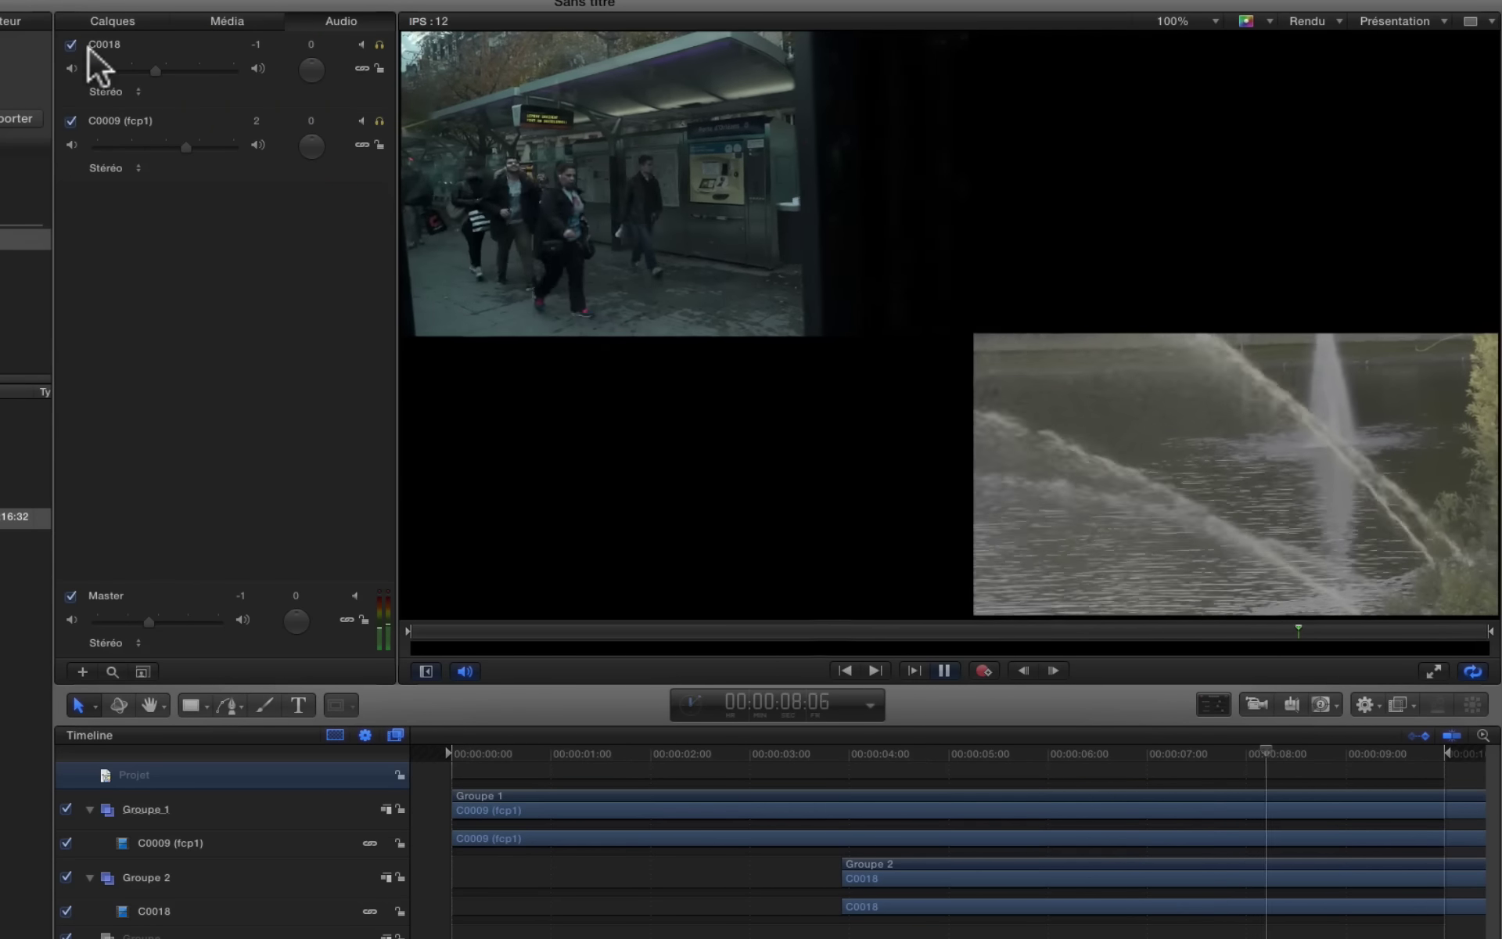
{"action": "left_click", "coordinate": [66, 42]}
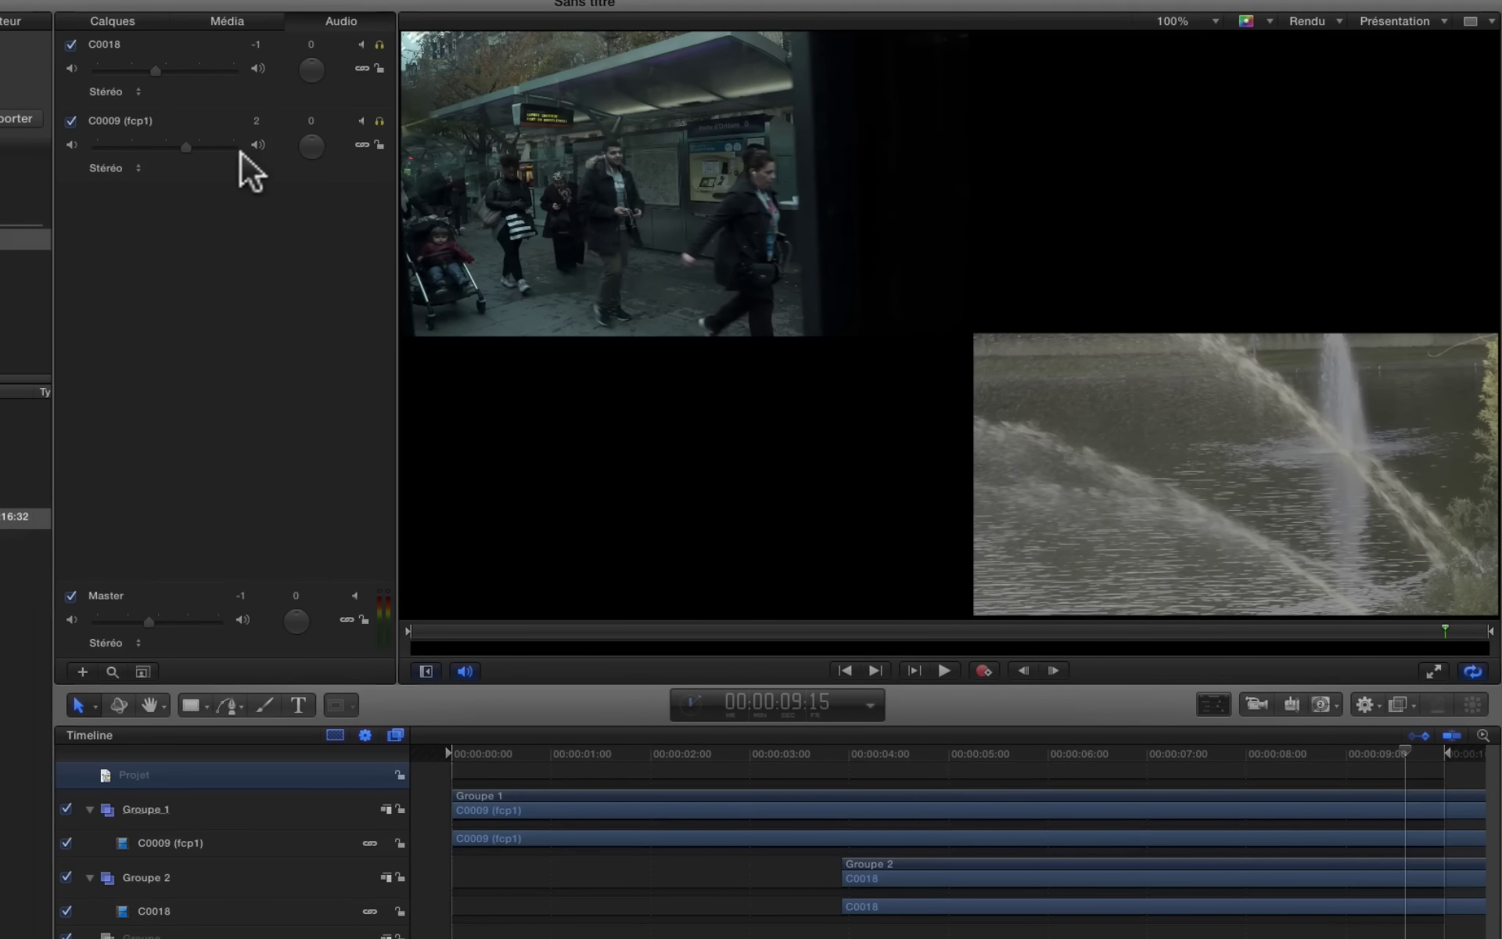
Pan the C0009 (fcp1) track to -100 and play a short passage from the beginning.
{"action": "left_click", "coordinate": [459, 755]}
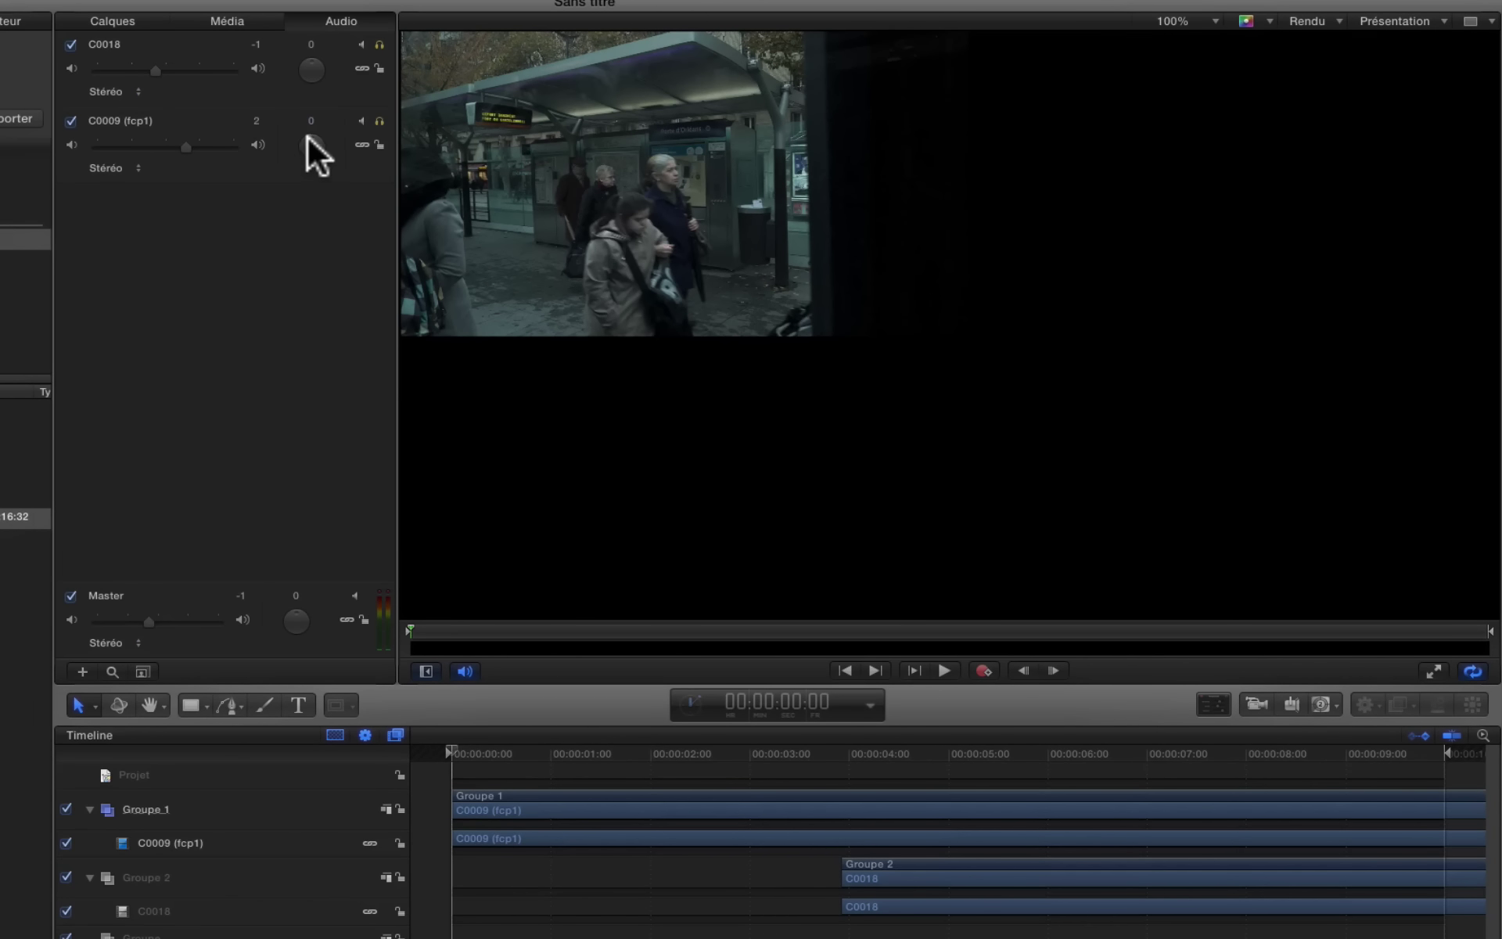
{"action": "left_click_drag", "start_coordinate": [307, 136], "coordinate": [282, 224]}
{"action": "key", "text": "space"}
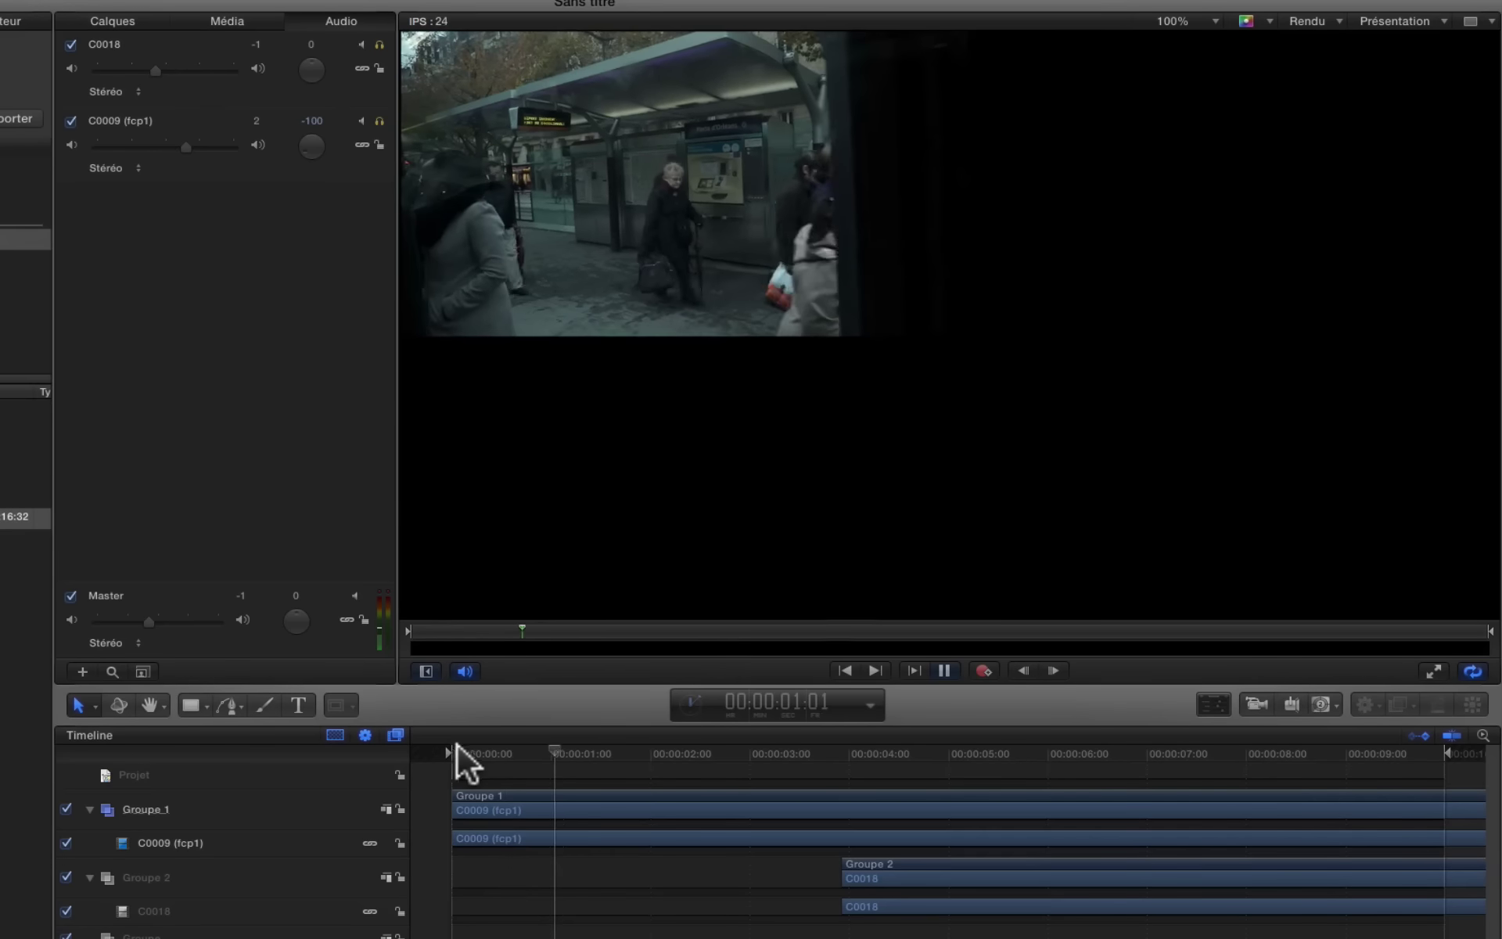
{"action": "key", "text": "space"}
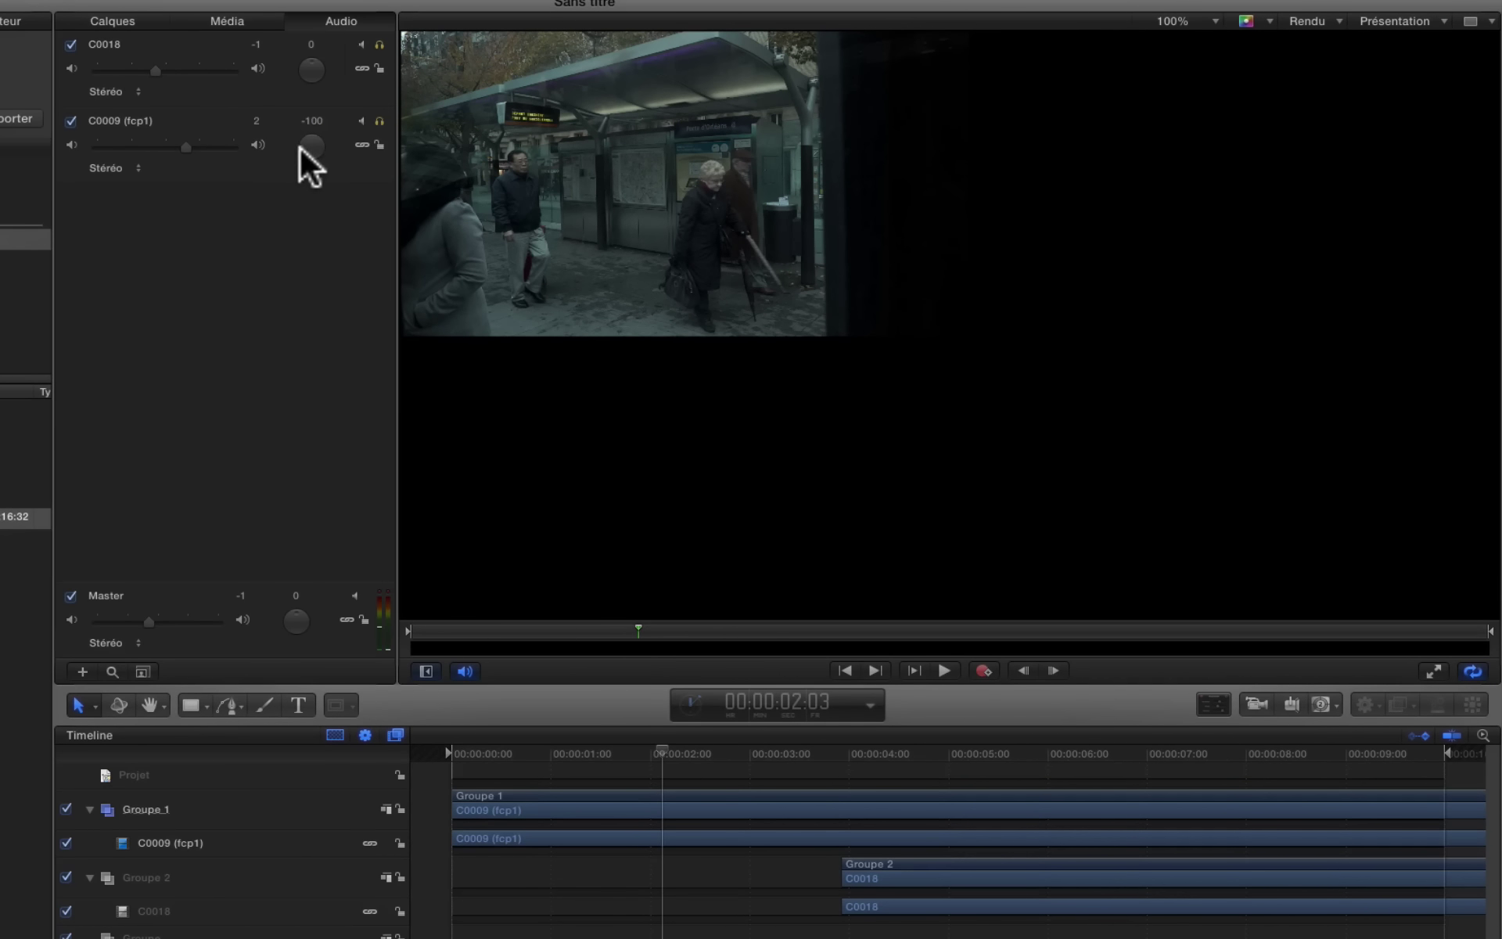
Pan the C0009 (fcp1) track to 100, listen to it from near the start, and reset its pan to 0.
{"action": "left_click_drag", "start_coordinate": [277, 197], "coordinate": [331, 196]}
{"action": "key", "text": "space"}
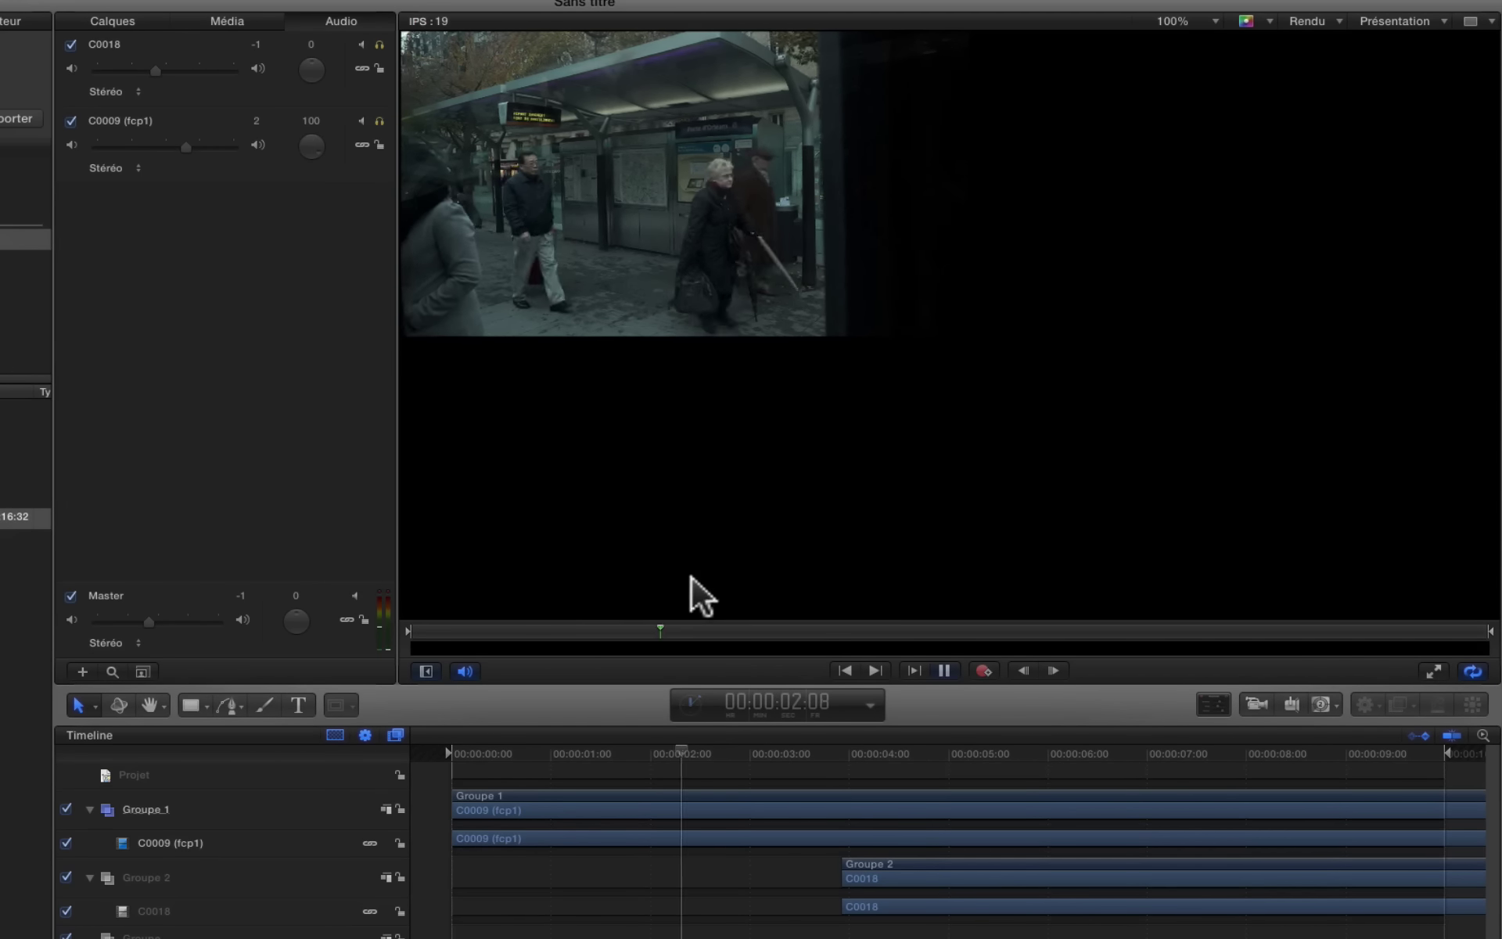
{"action": "left_click_drag", "start_coordinate": [732, 753], "coordinate": [475, 746]}
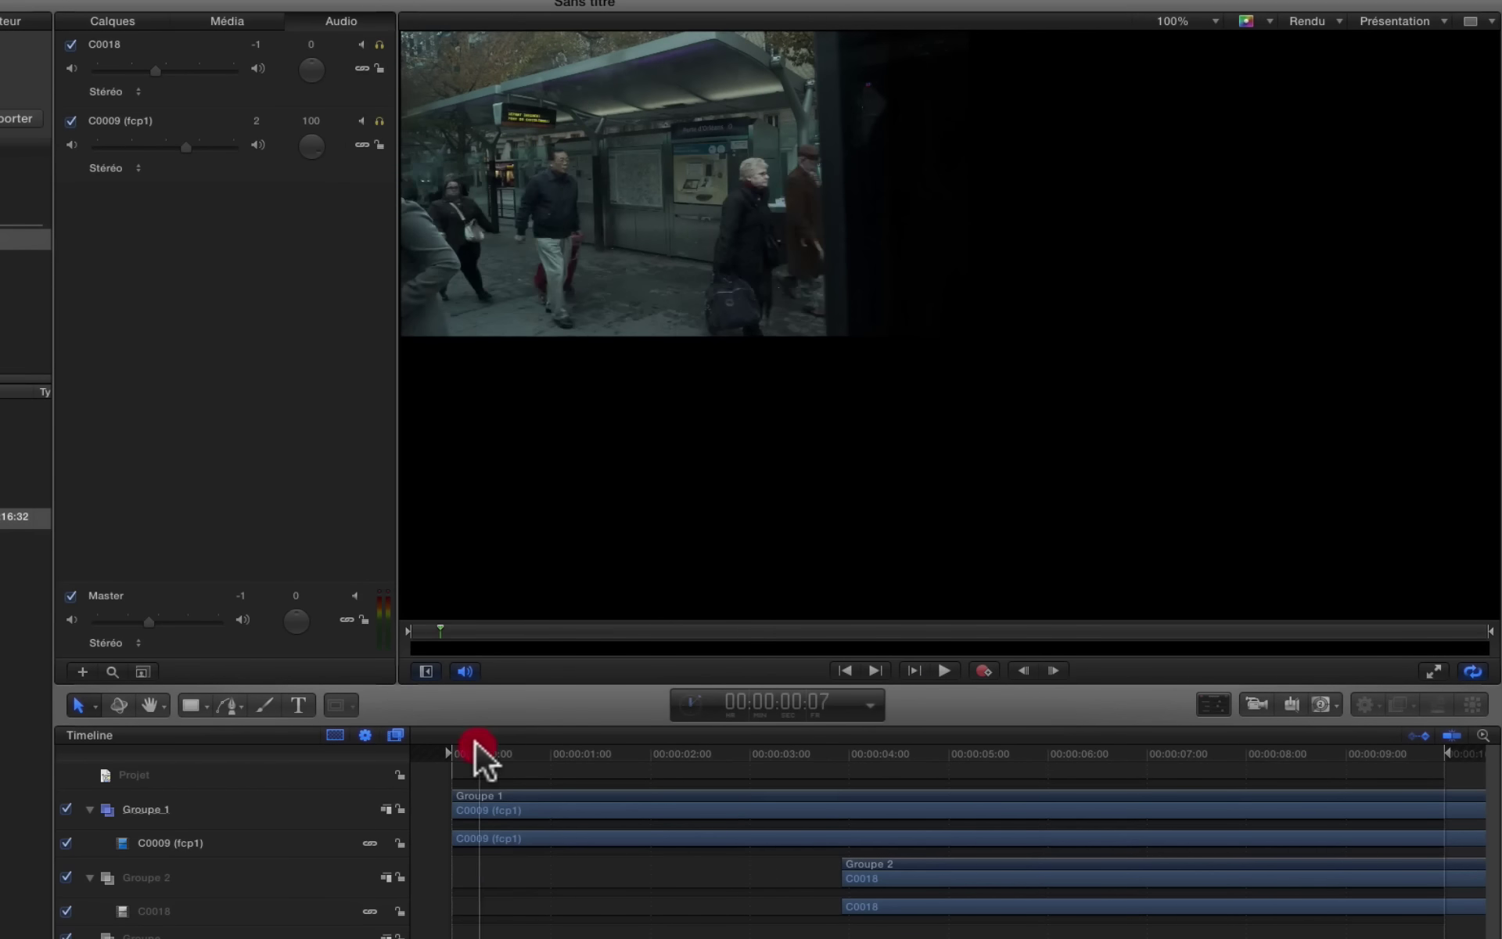
{"action": "key", "text": "space"}
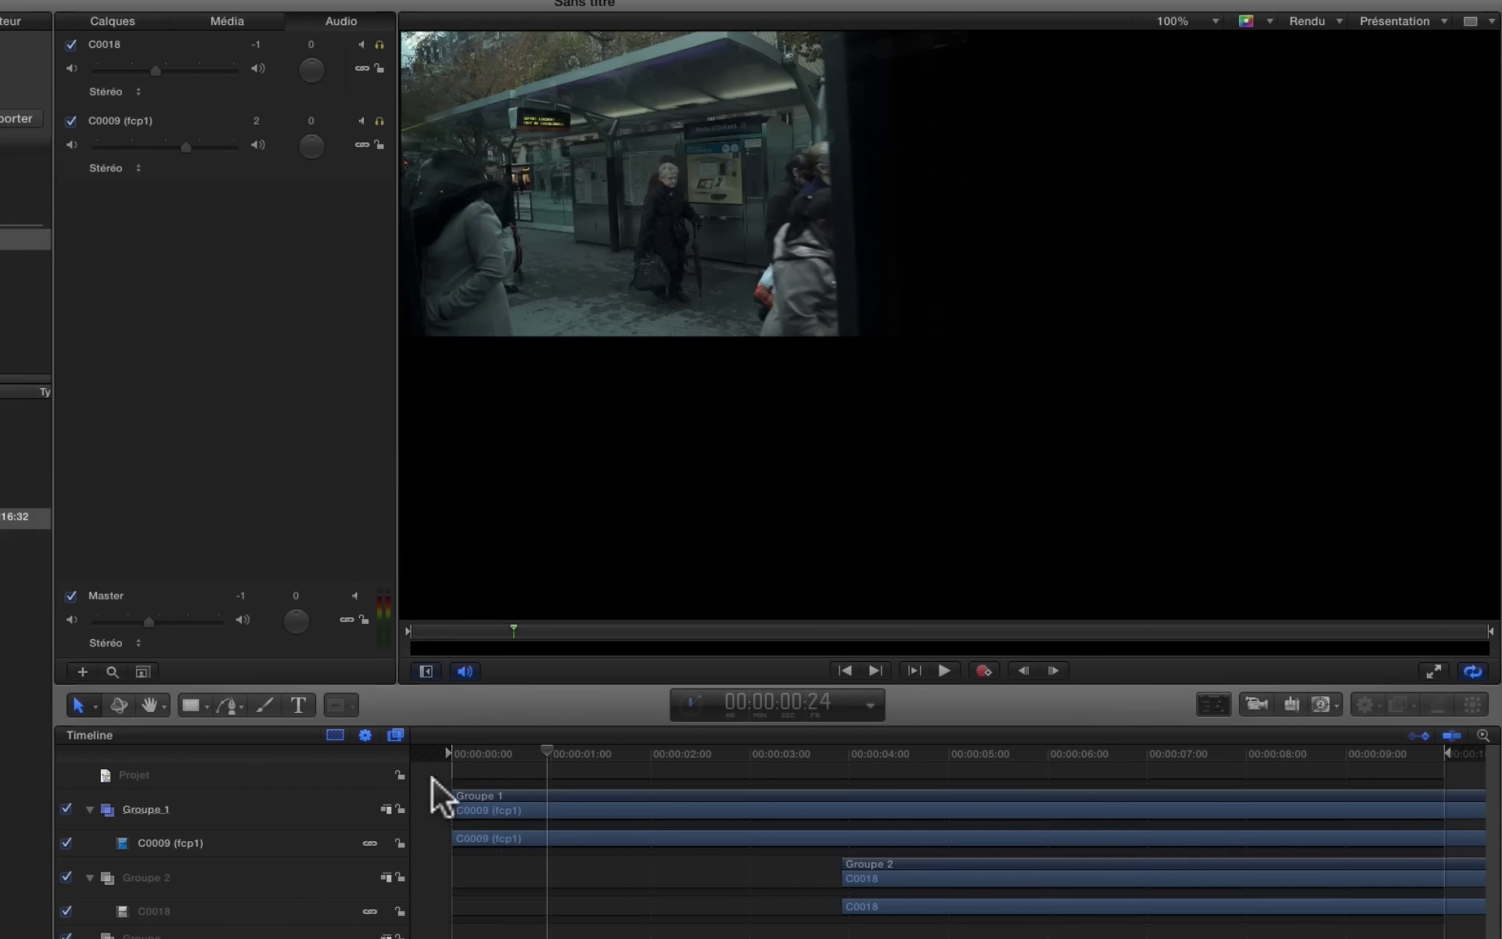
Turn off the project's audio playback, play a passage silently, and turn the audio back on.
{"action": "left_click", "coordinate": [466, 669]}
{"action": "key", "text": "space"}
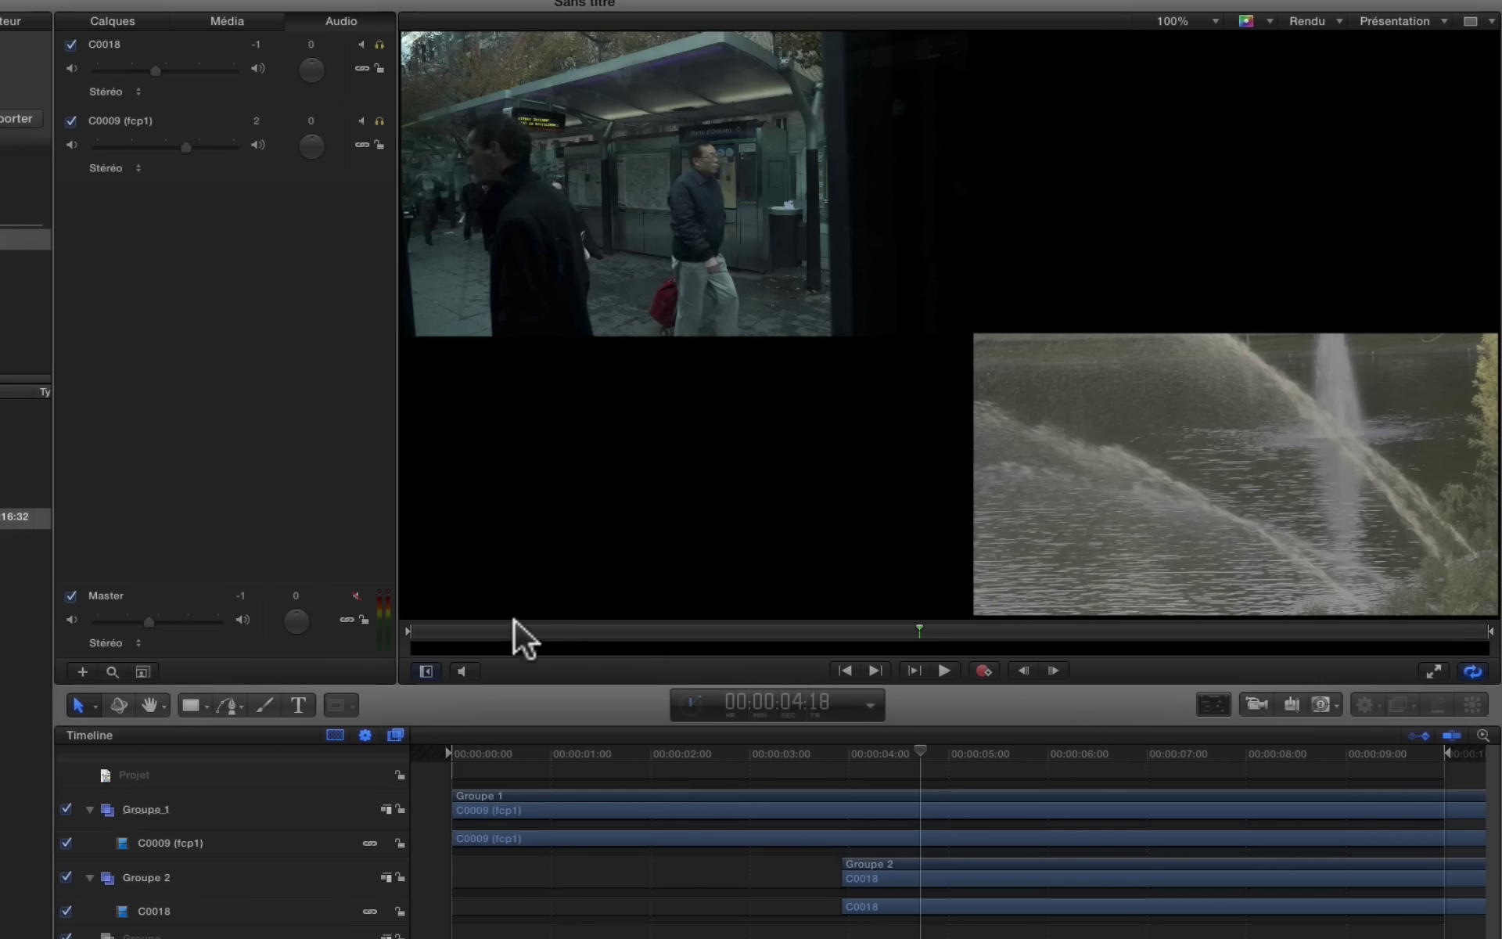
{"action": "left_click", "coordinate": [465, 670]}
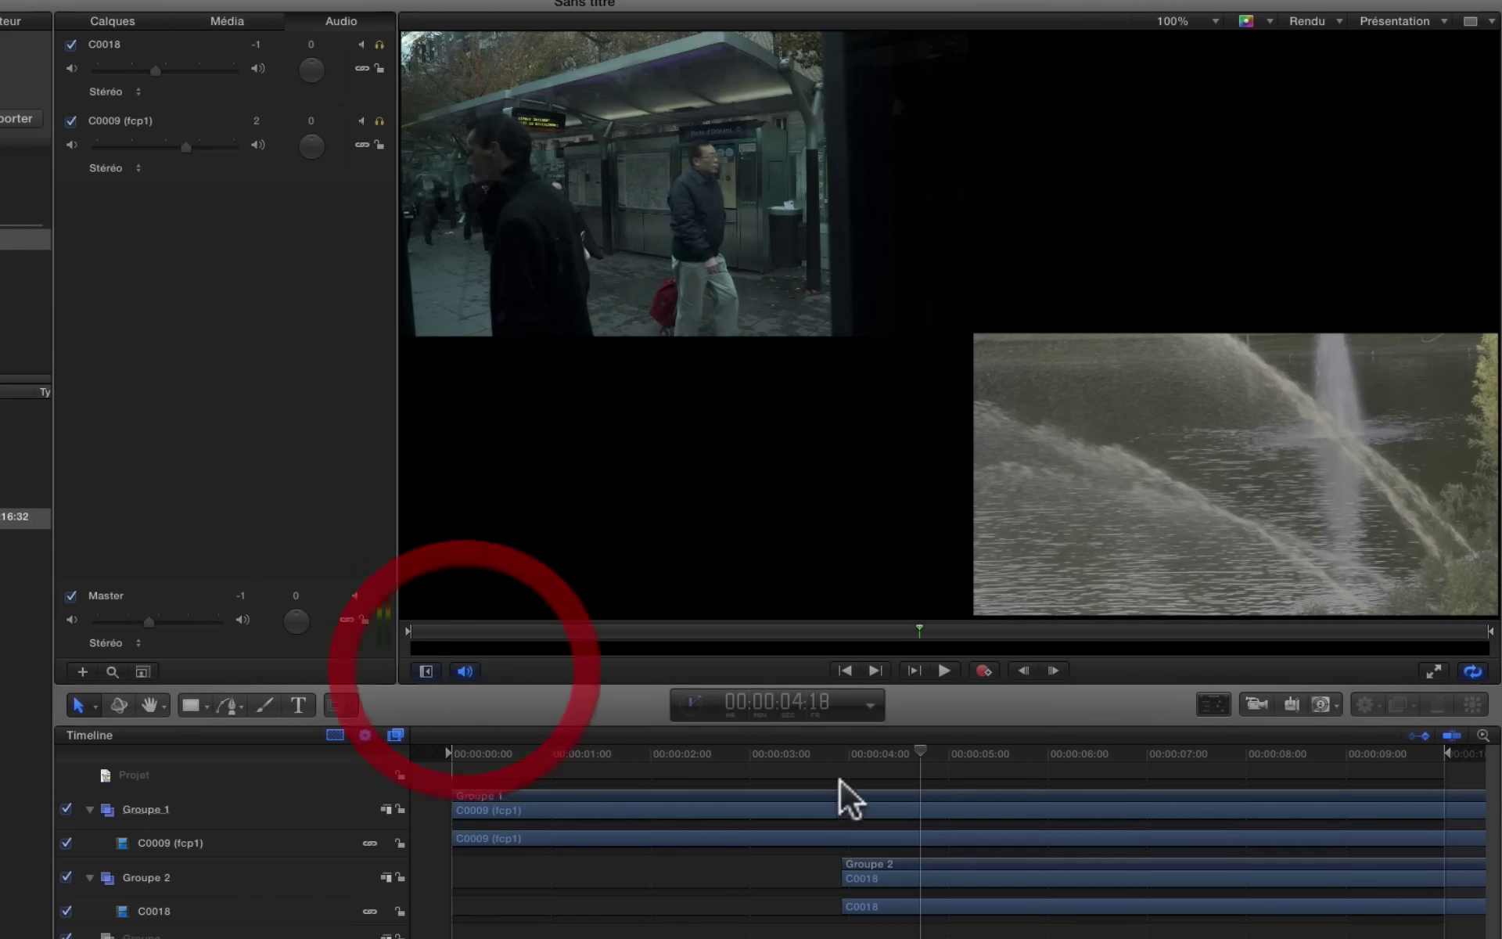
Mute the C0009 (fcp1) track, play the section with both clips, and unmute the track.
{"action": "left_click", "coordinate": [362, 122]}
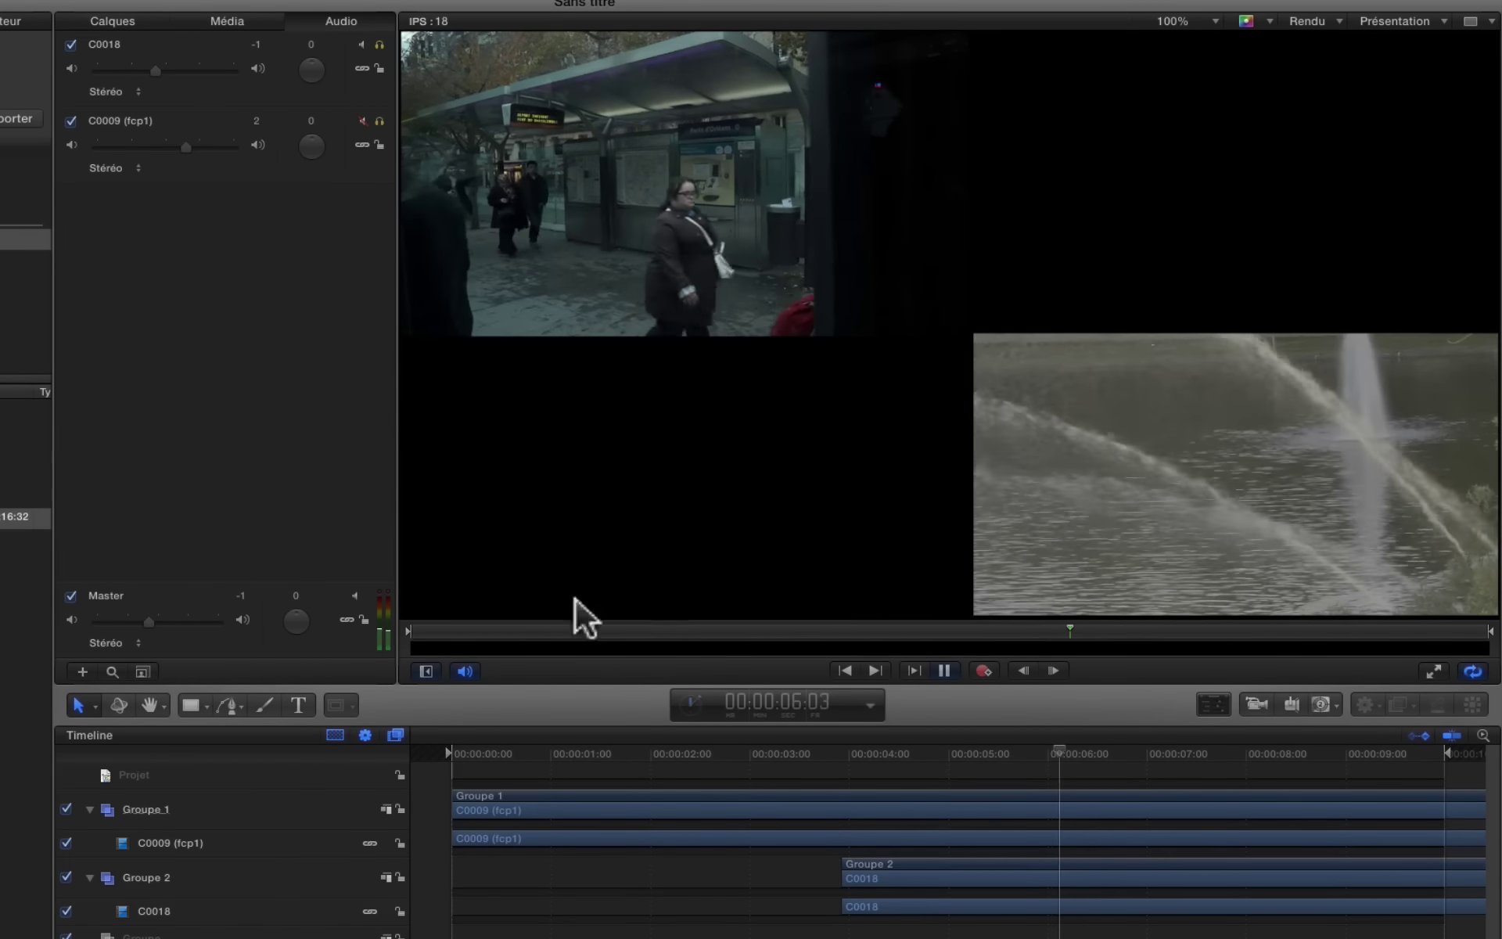
{"action": "key", "text": "space"}
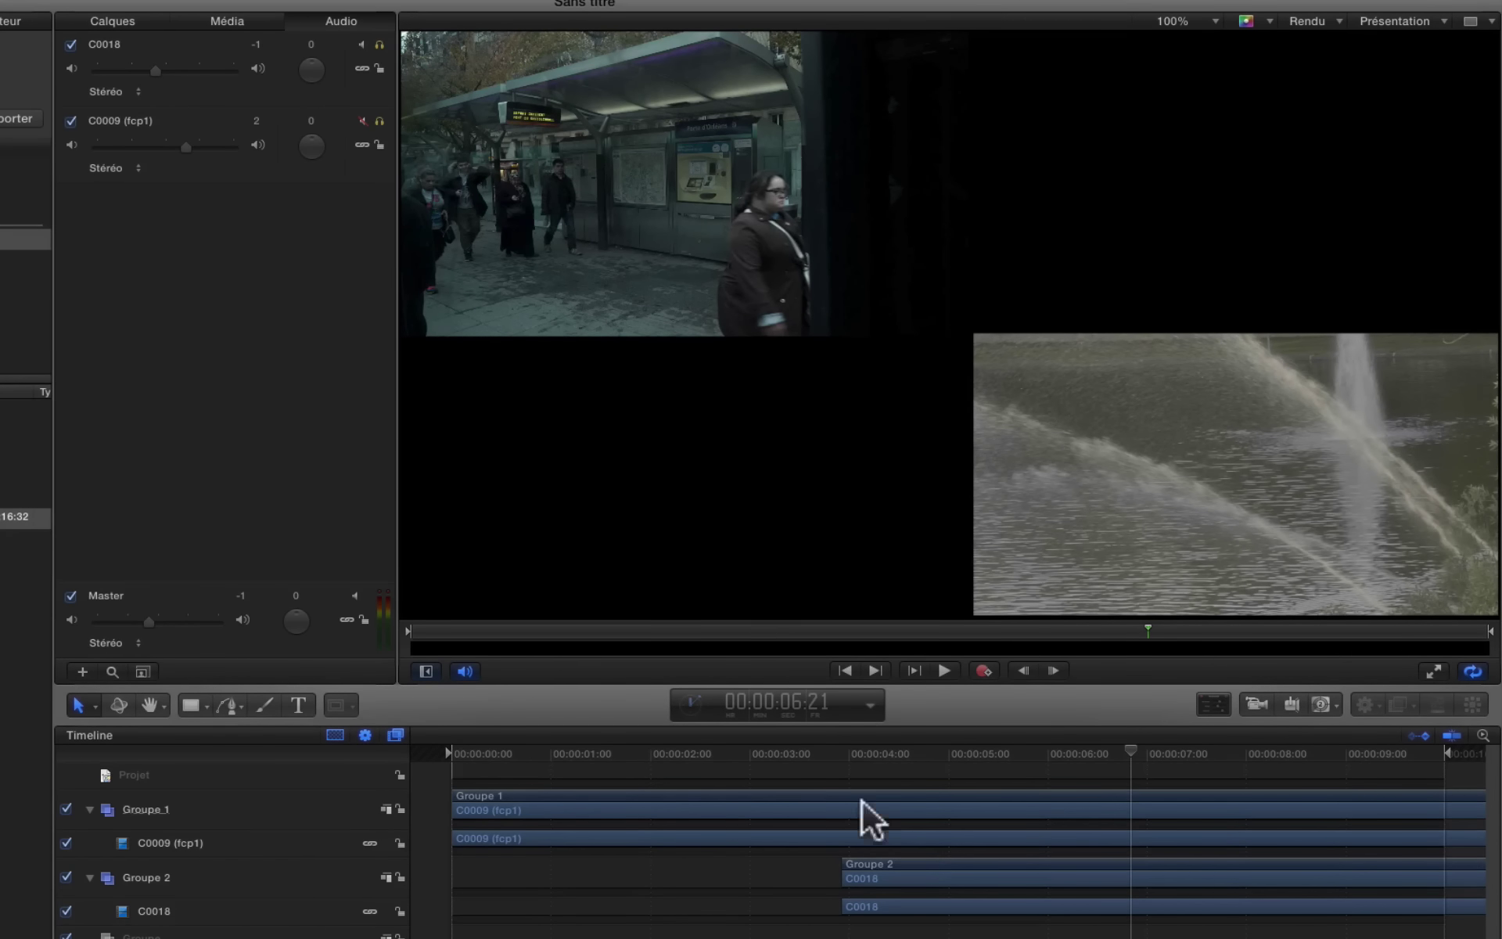
{"action": "left_click", "coordinate": [361, 121]}
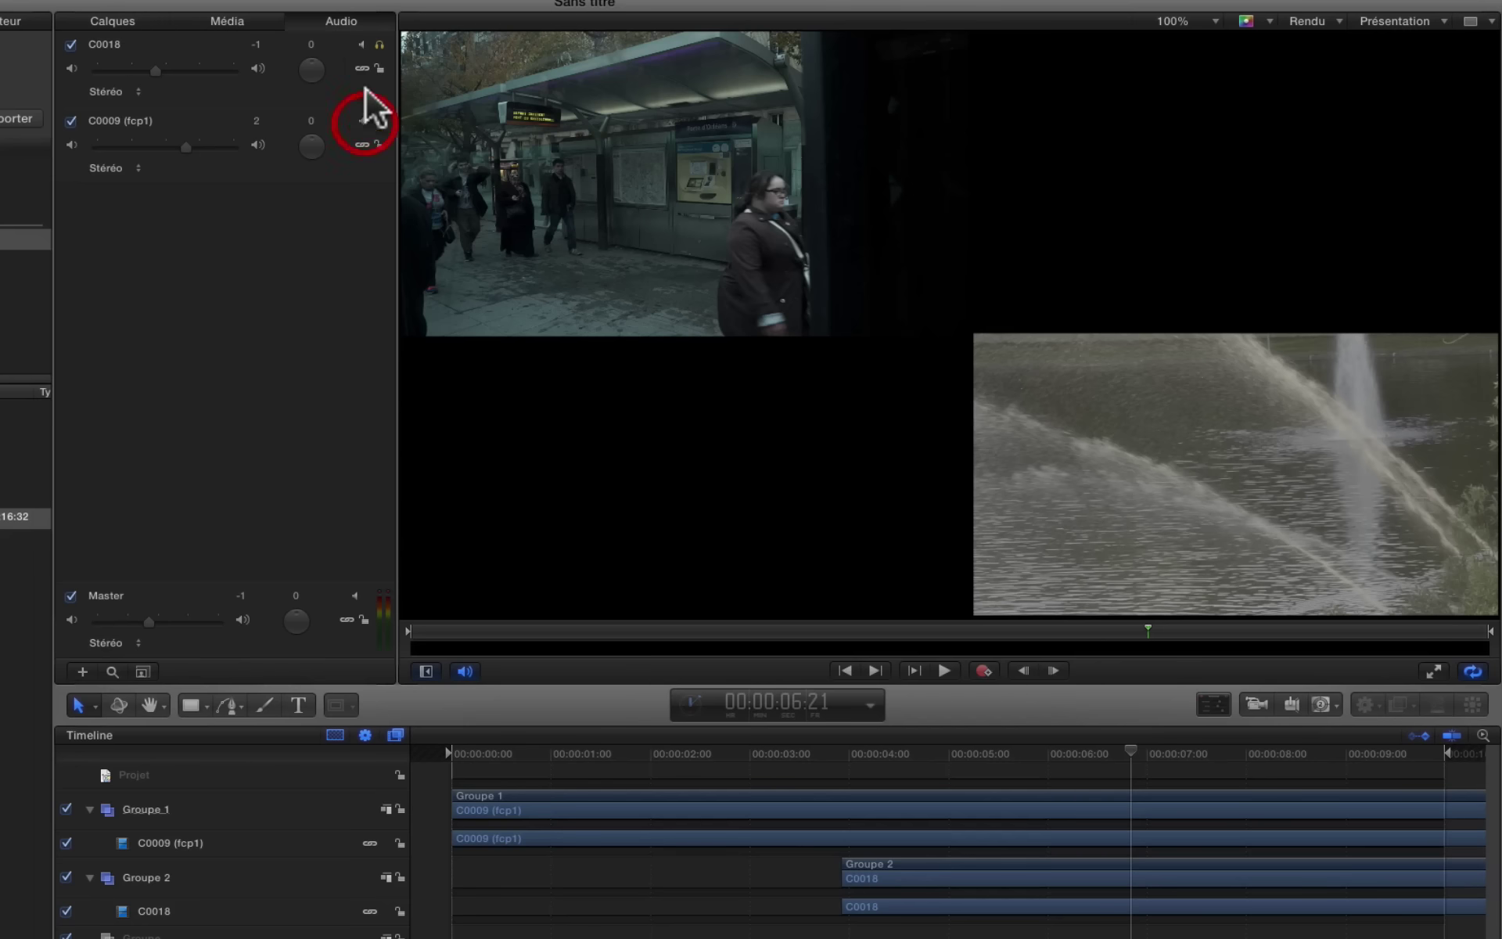
Mute the C0018 track, play from about 3 seconds into the start of its clip, and unmute it.
{"action": "left_click", "coordinate": [362, 44]}
{"action": "left_click", "coordinate": [773, 756]}
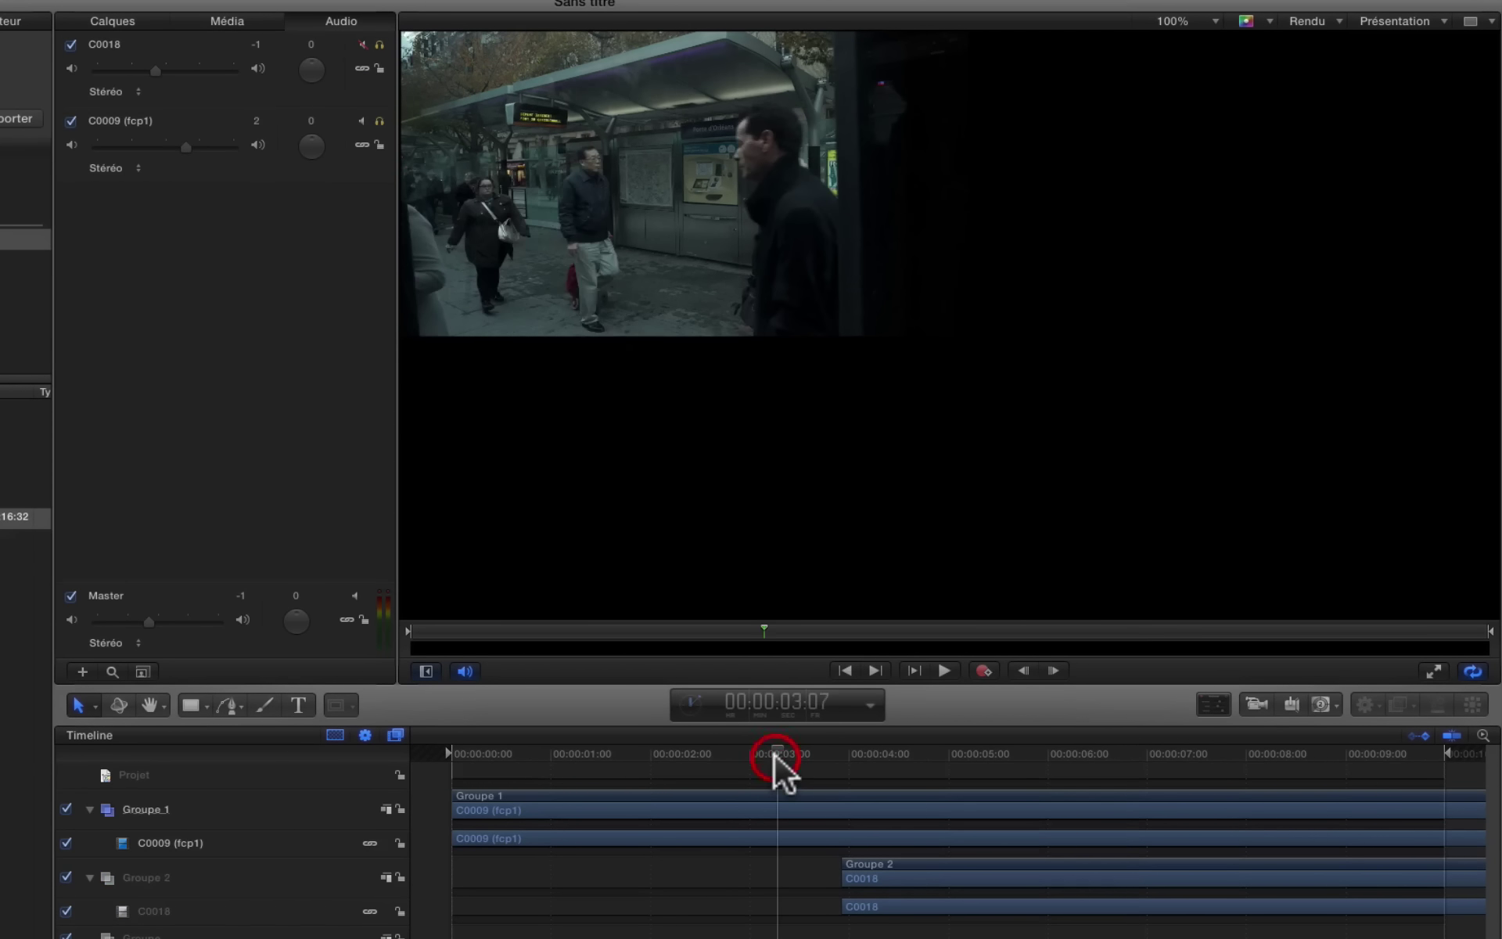
{"action": "key", "text": "space"}
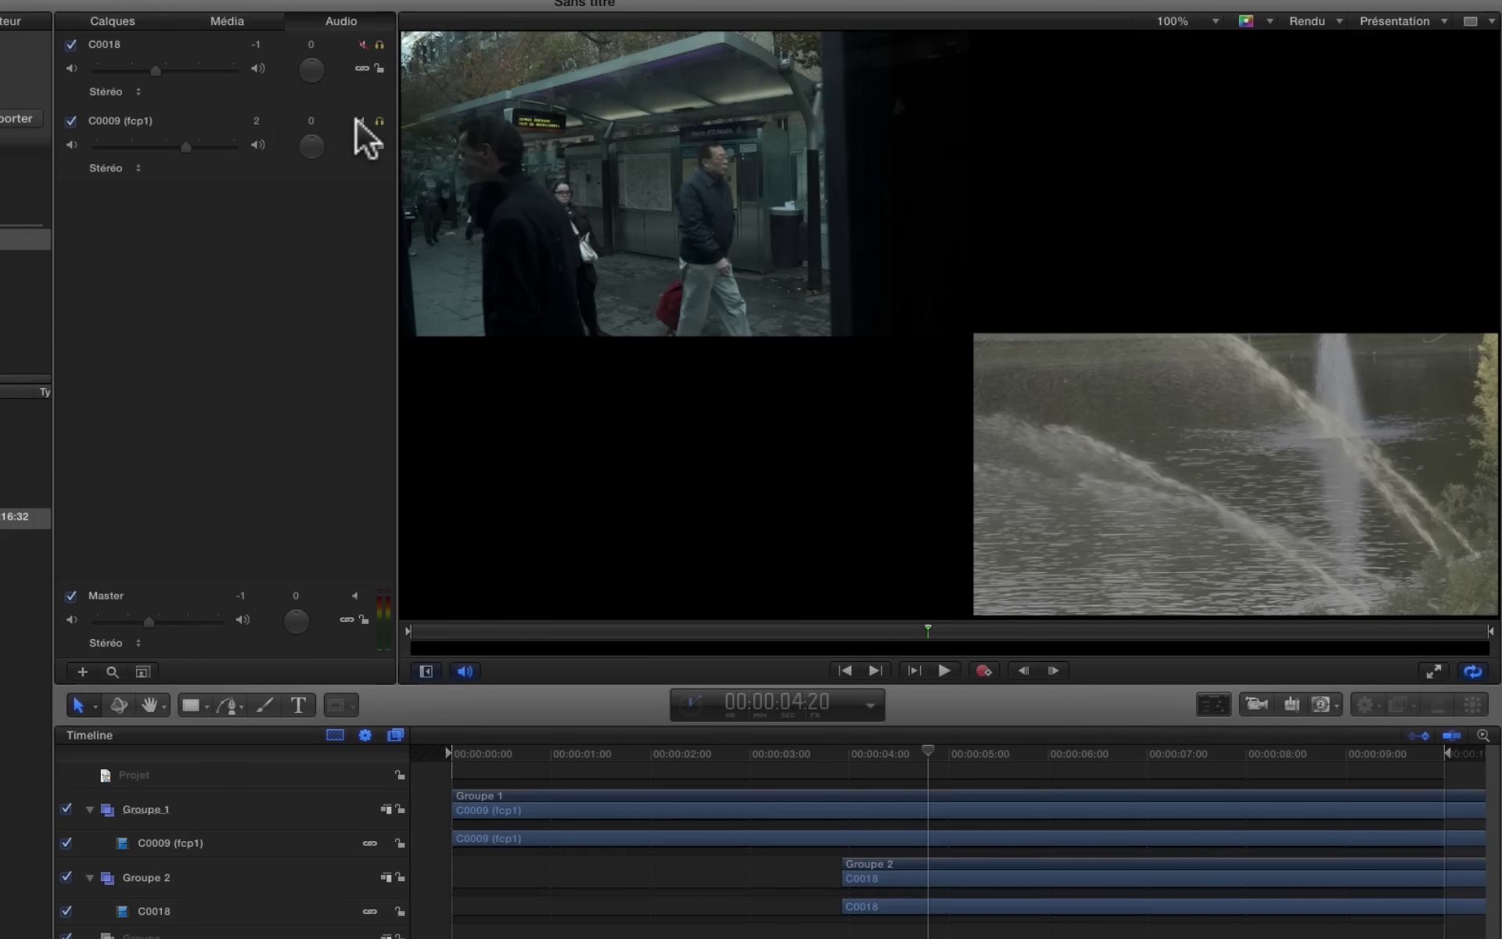
{"action": "left_click", "coordinate": [361, 45]}
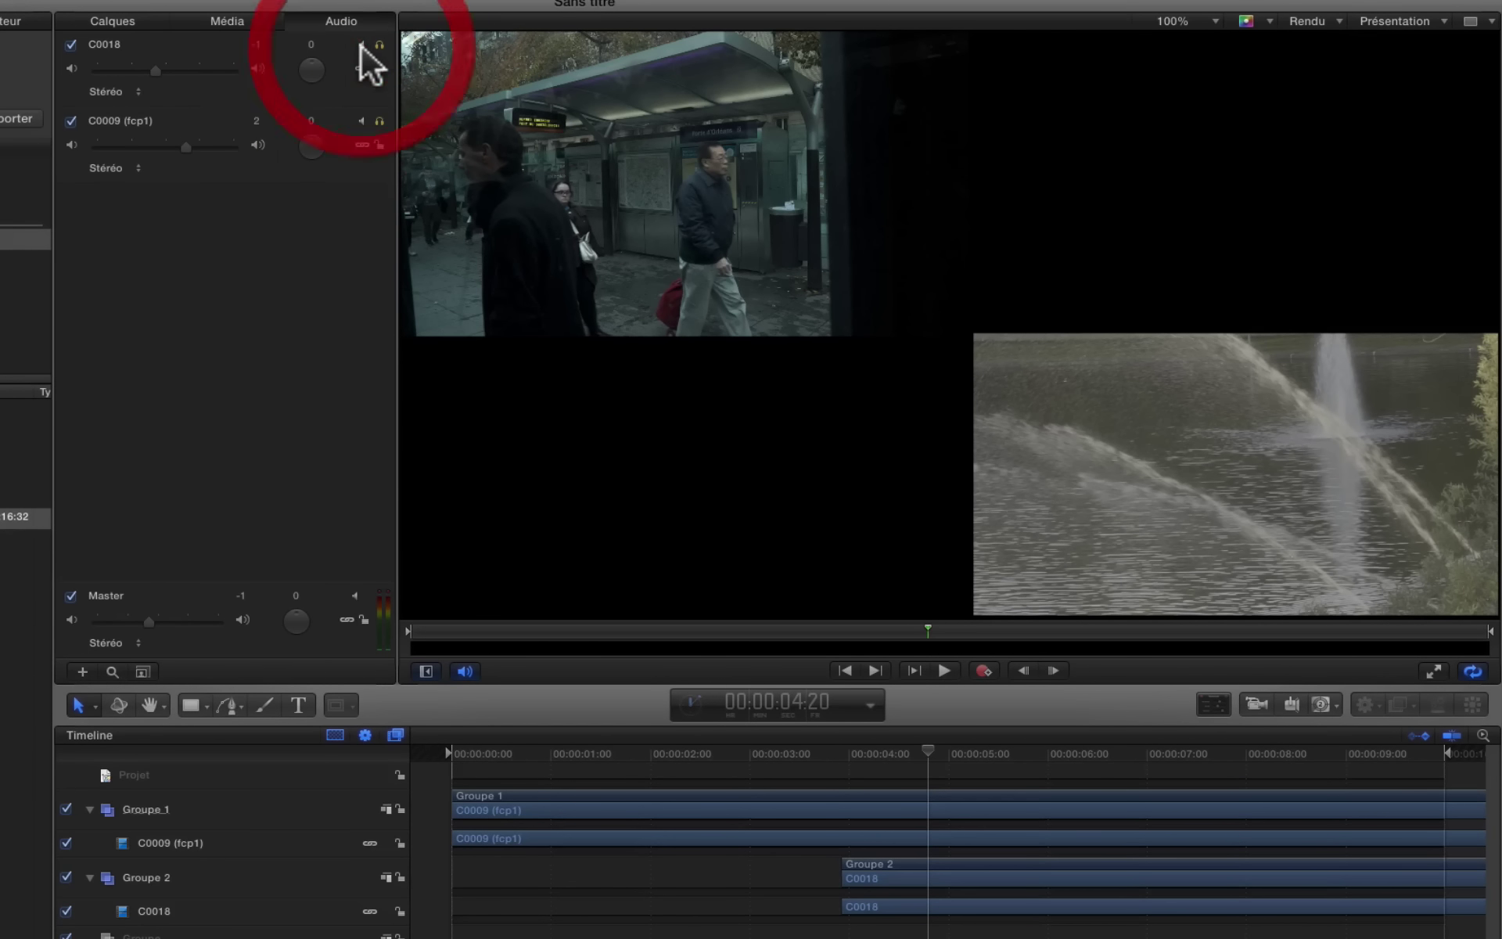
Silence the project's overall audio, play from the 2-second mark, and restore the sound.
{"action": "left_click", "coordinate": [466, 670]}
{"action": "left_click", "coordinate": [649, 754]}
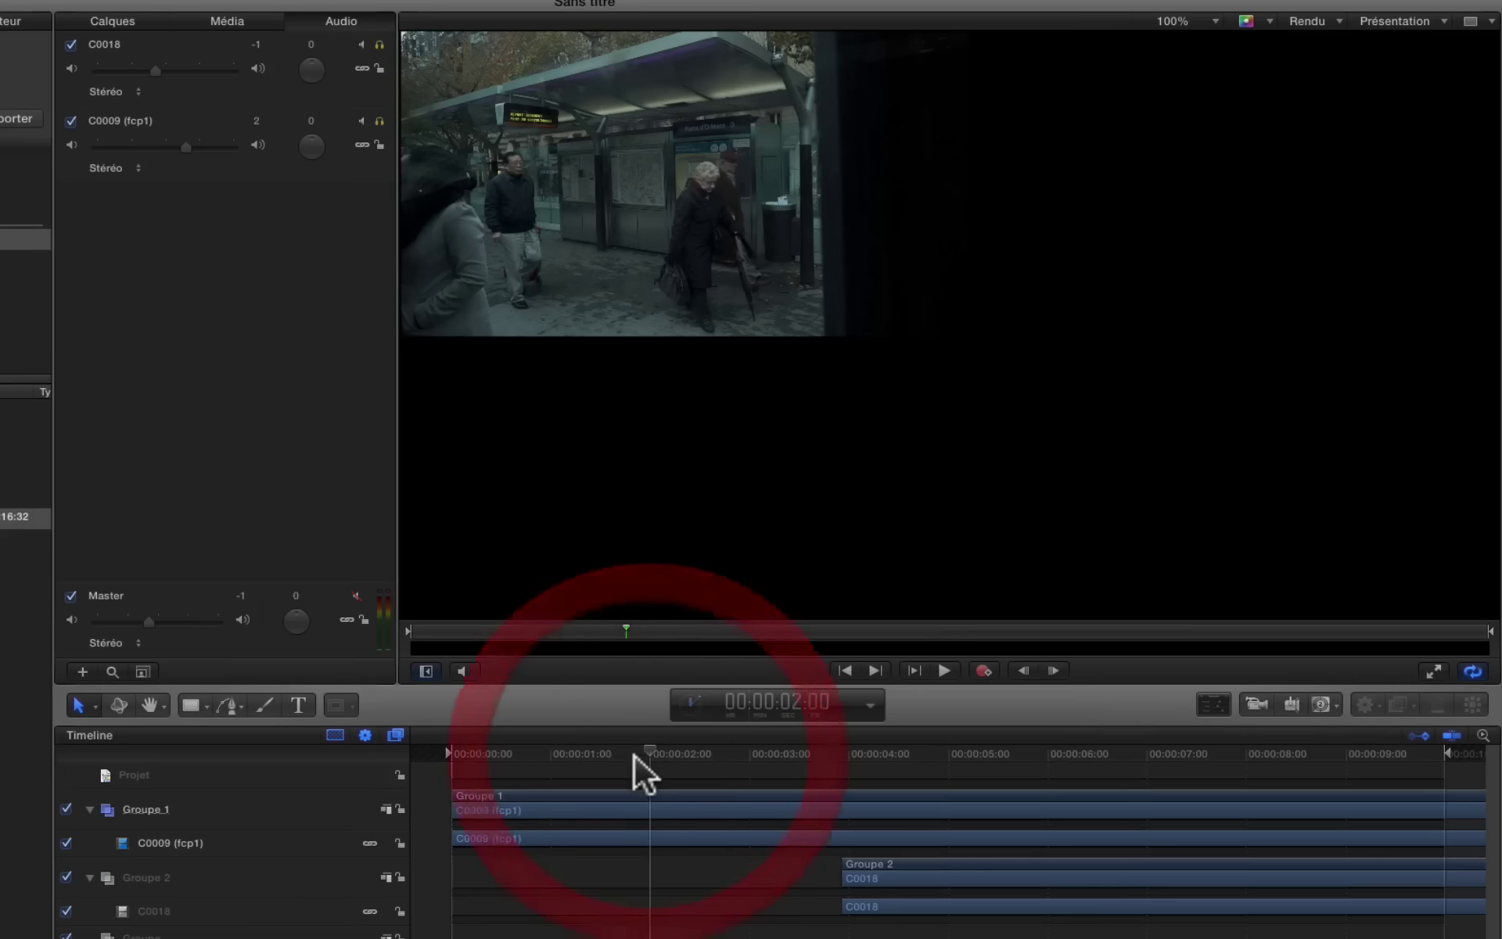
{"action": "key", "text": "space"}
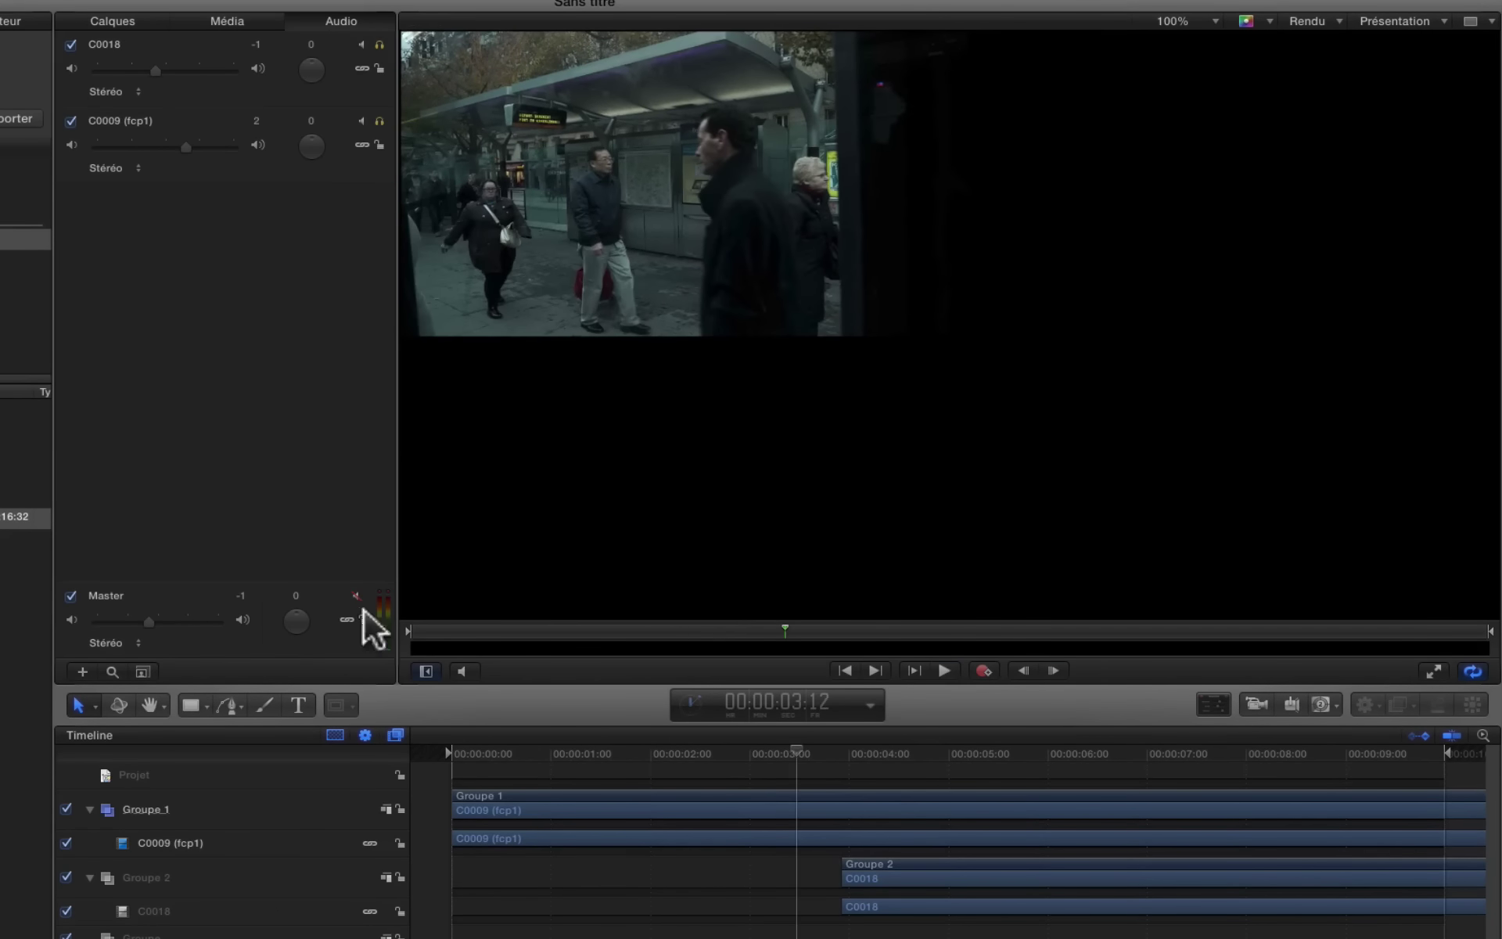
{"action": "left_click", "coordinate": [460, 671]}
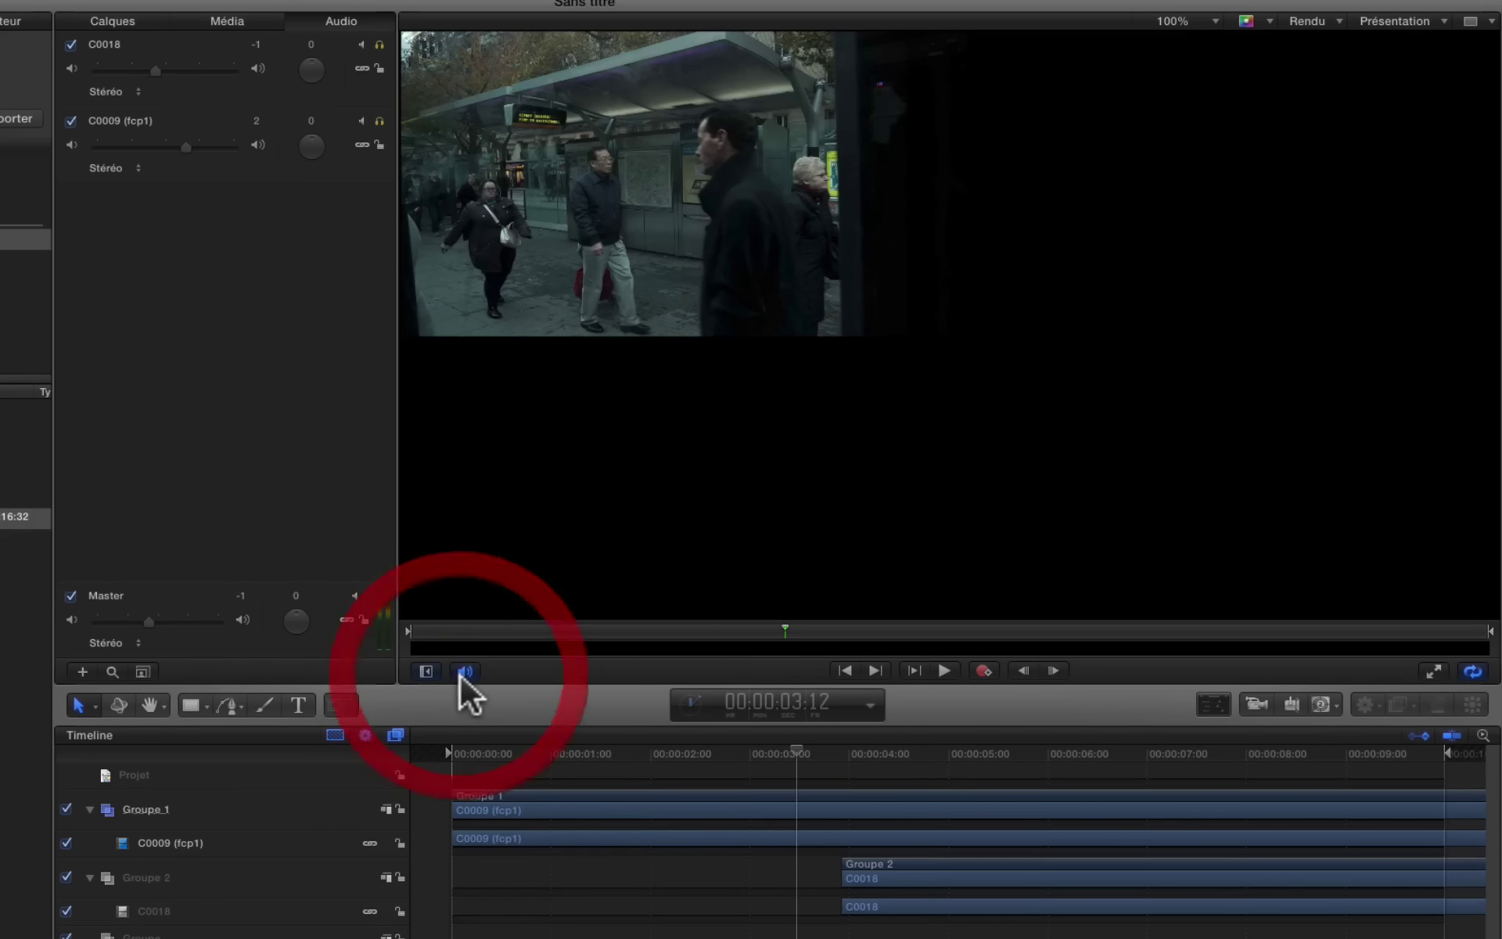
Return to the project start, toggle the Master mute on and off, and lower the Master volume to -2.
{"action": "left_click", "coordinate": [402, 759]}
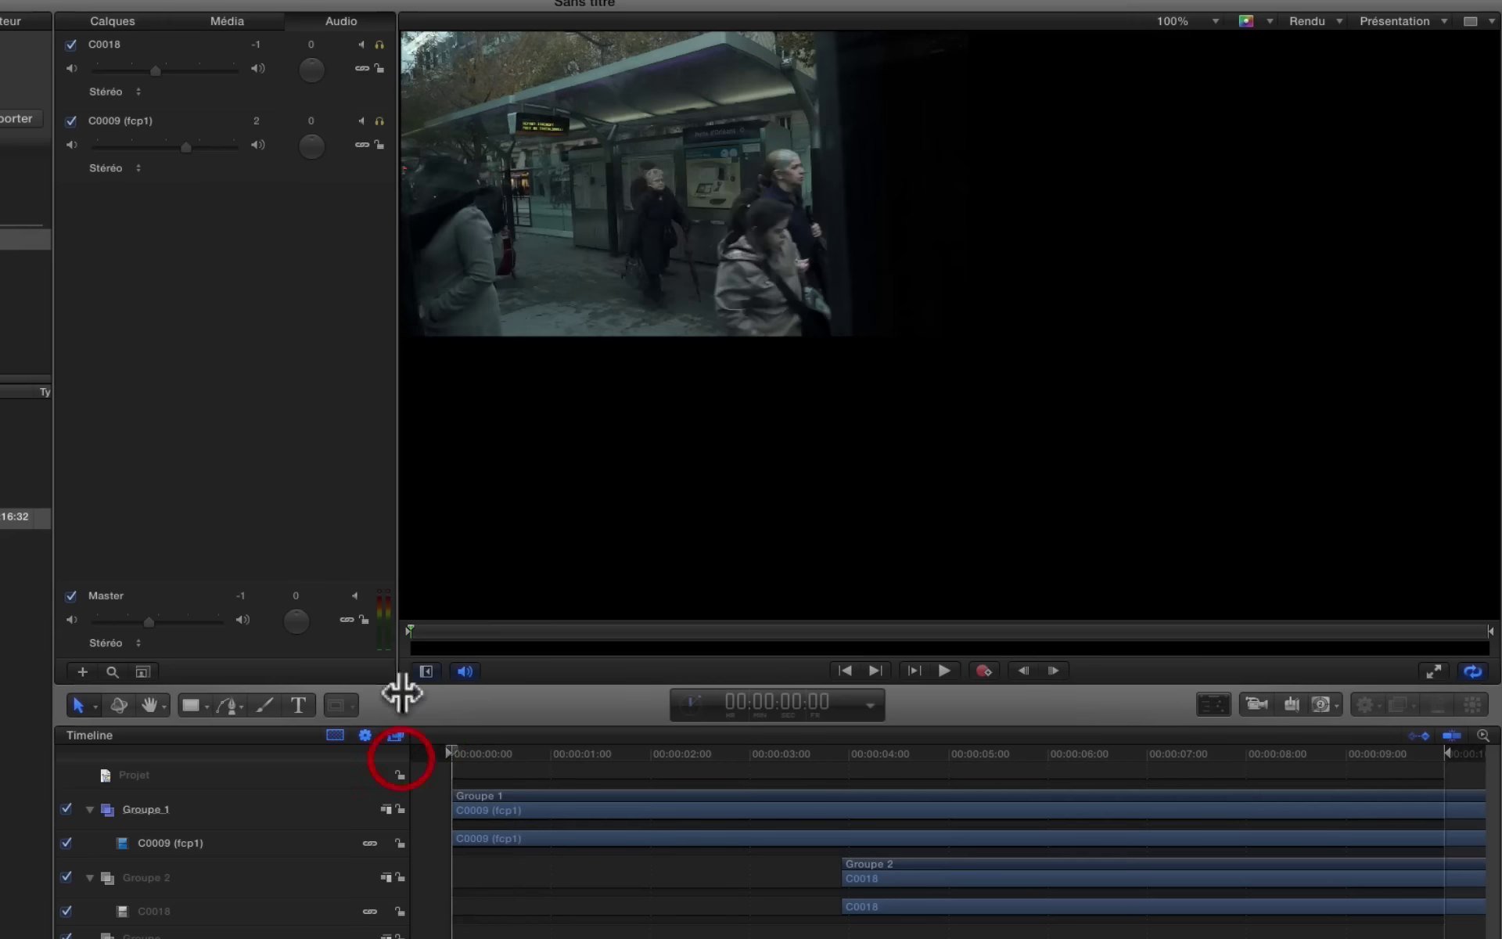
{"action": "left_click", "coordinate": [460, 667]}
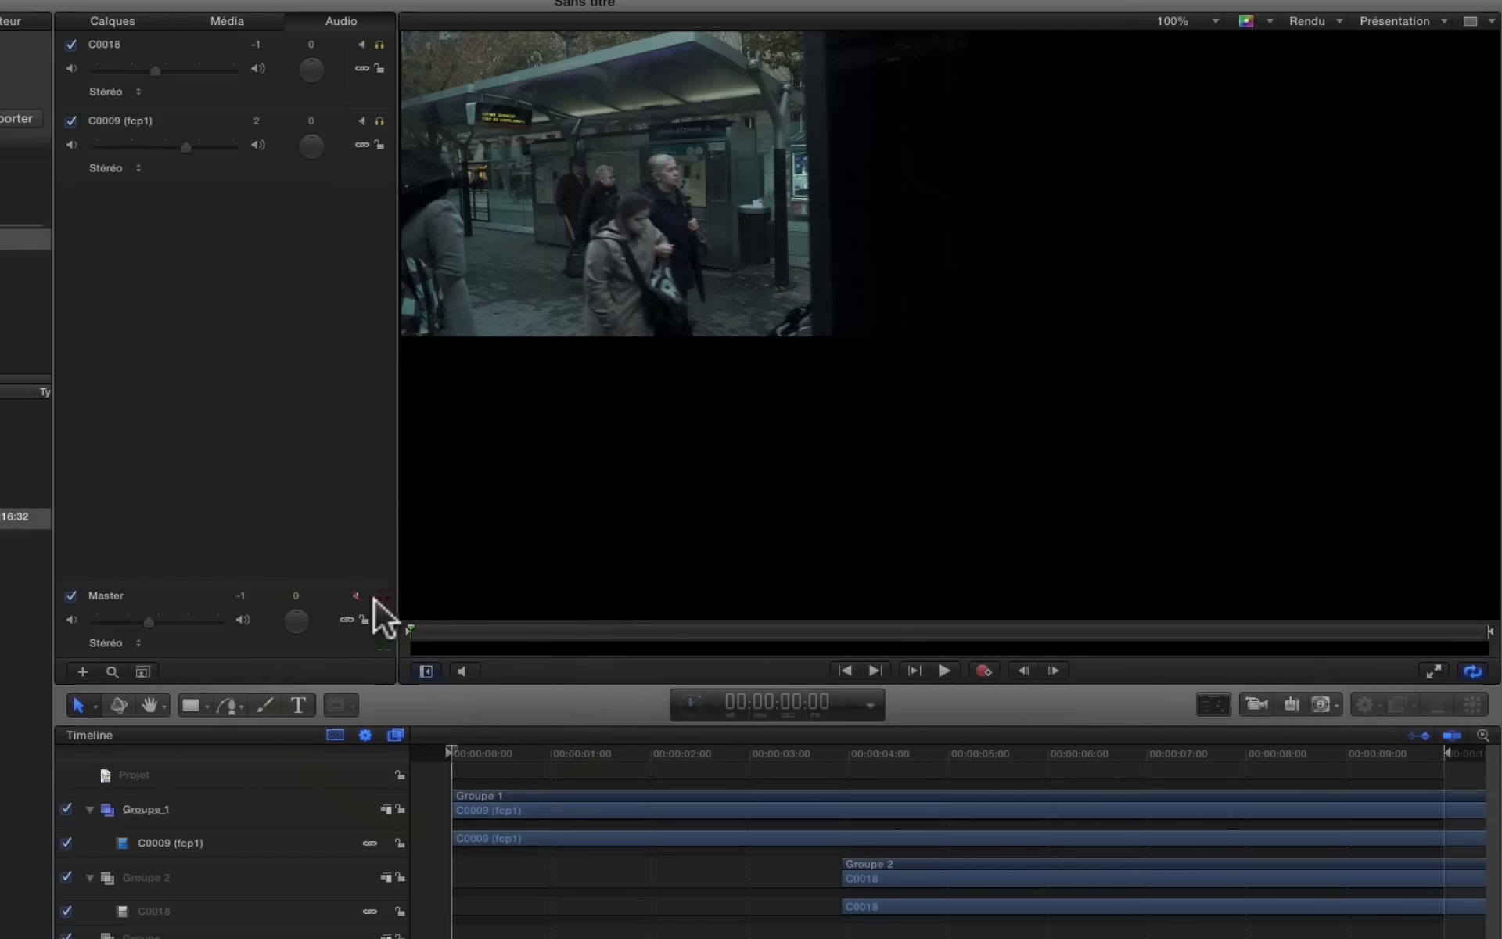
{"action": "left_click", "coordinate": [354, 596]}
{"action": "mouse_move", "coordinate": [150, 619]}
{"action": "left_mouse_down"}
{"action": "mouse_move", "coordinate": [120, 620]}
{"action": "mouse_move", "coordinate": [176, 616]}
{"action": "mouse_move", "coordinate": [148, 622]}
{"action": "left_mouse_up"}
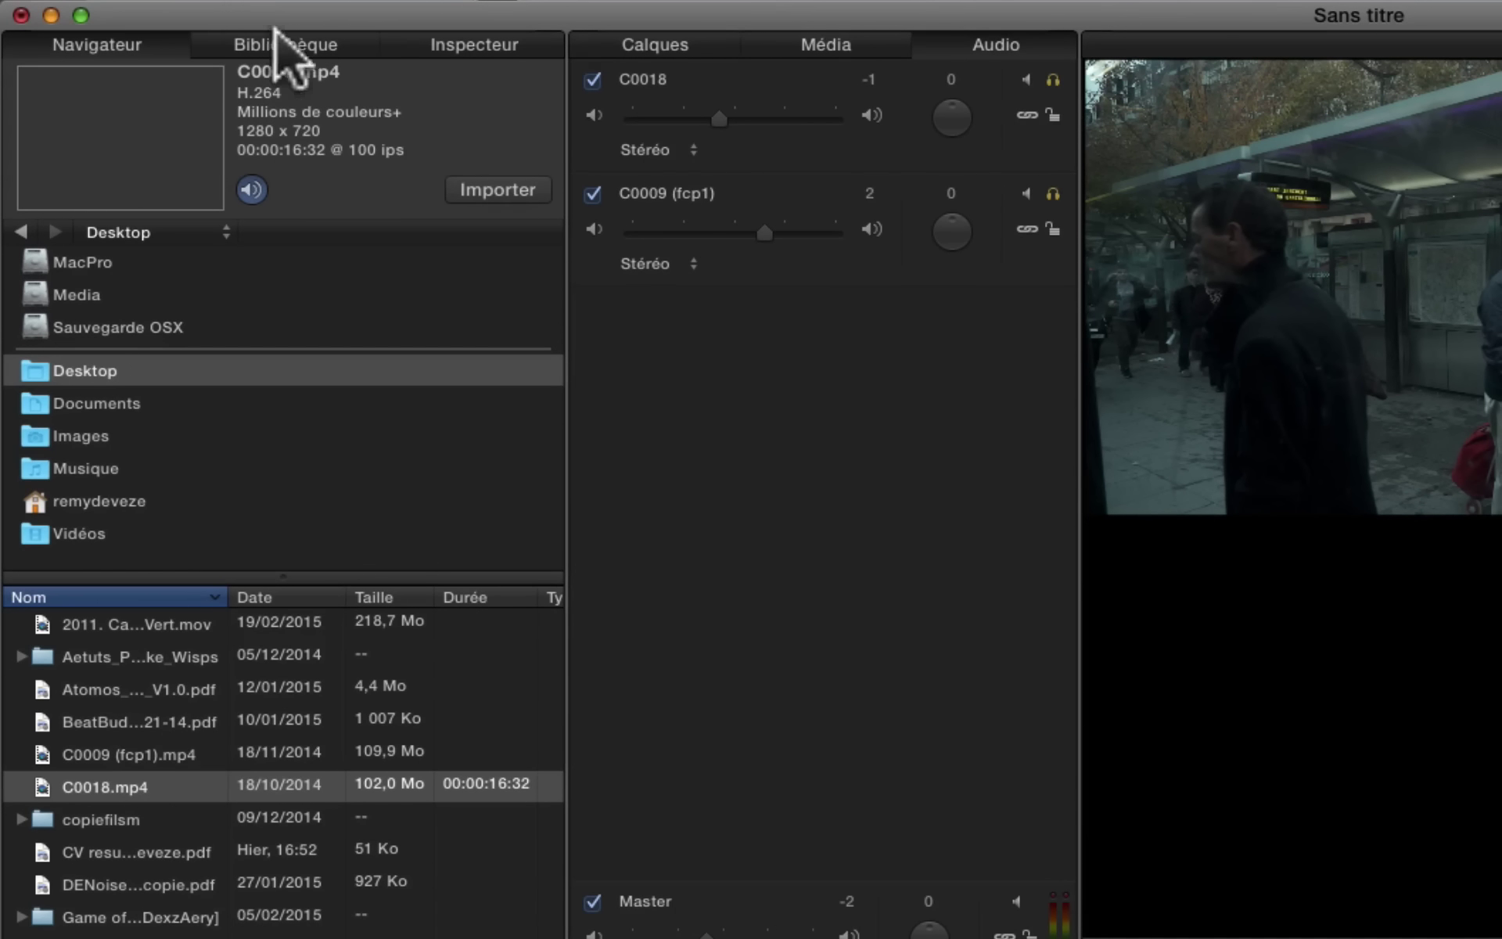
Open the library and browse its Musique and Photos categories.
{"action": "left_click", "coordinate": [301, 46]}
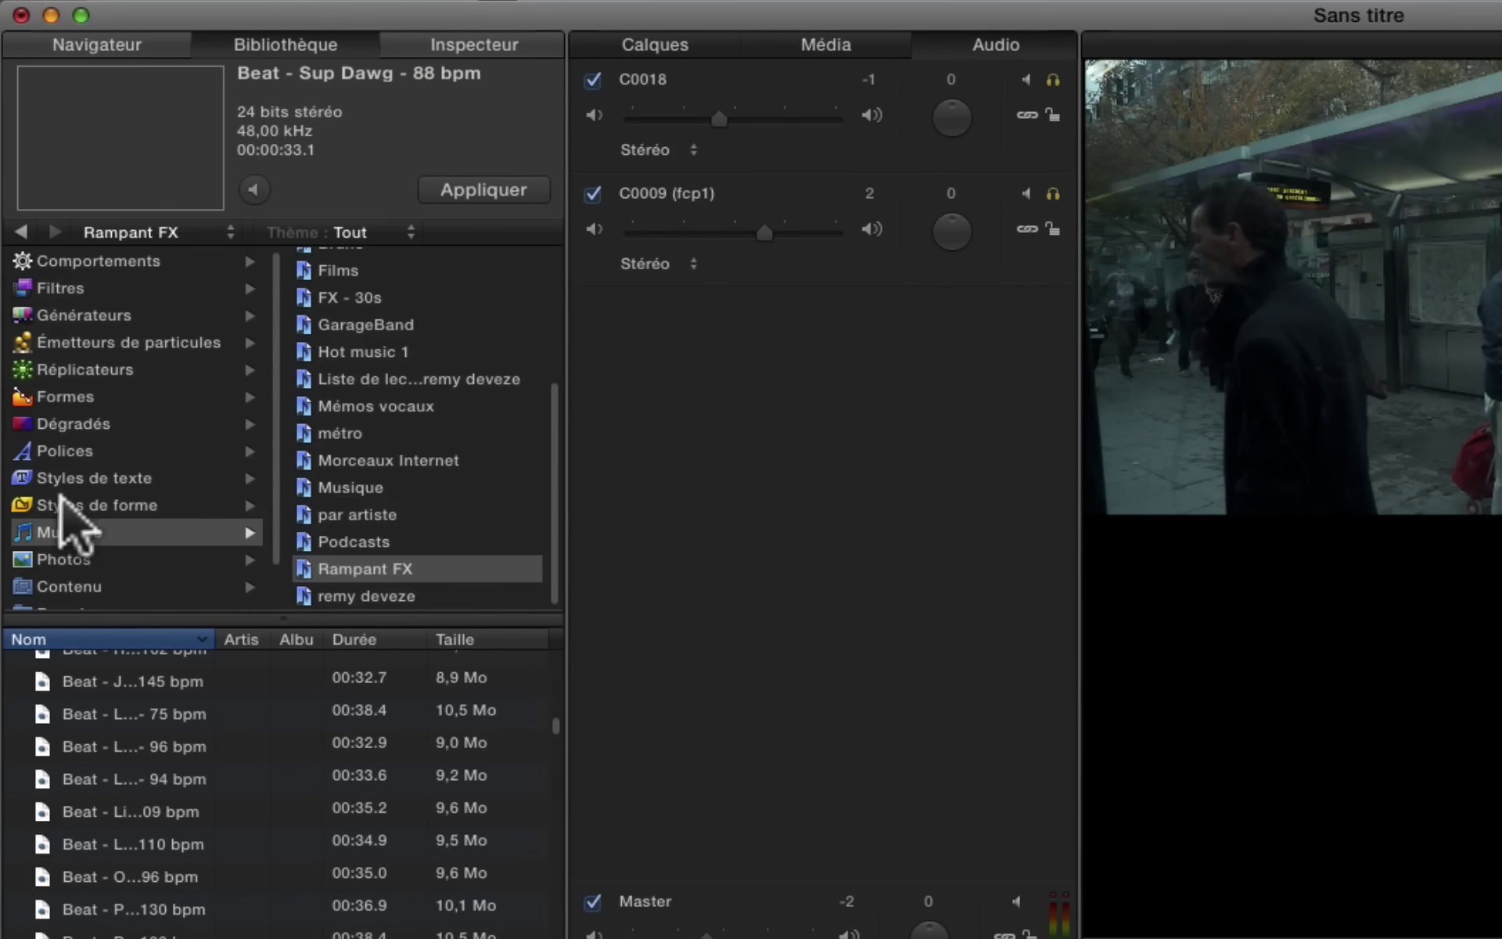
{"action": "left_click", "coordinate": [73, 505]}
{"action": "left_click", "coordinate": [62, 531]}
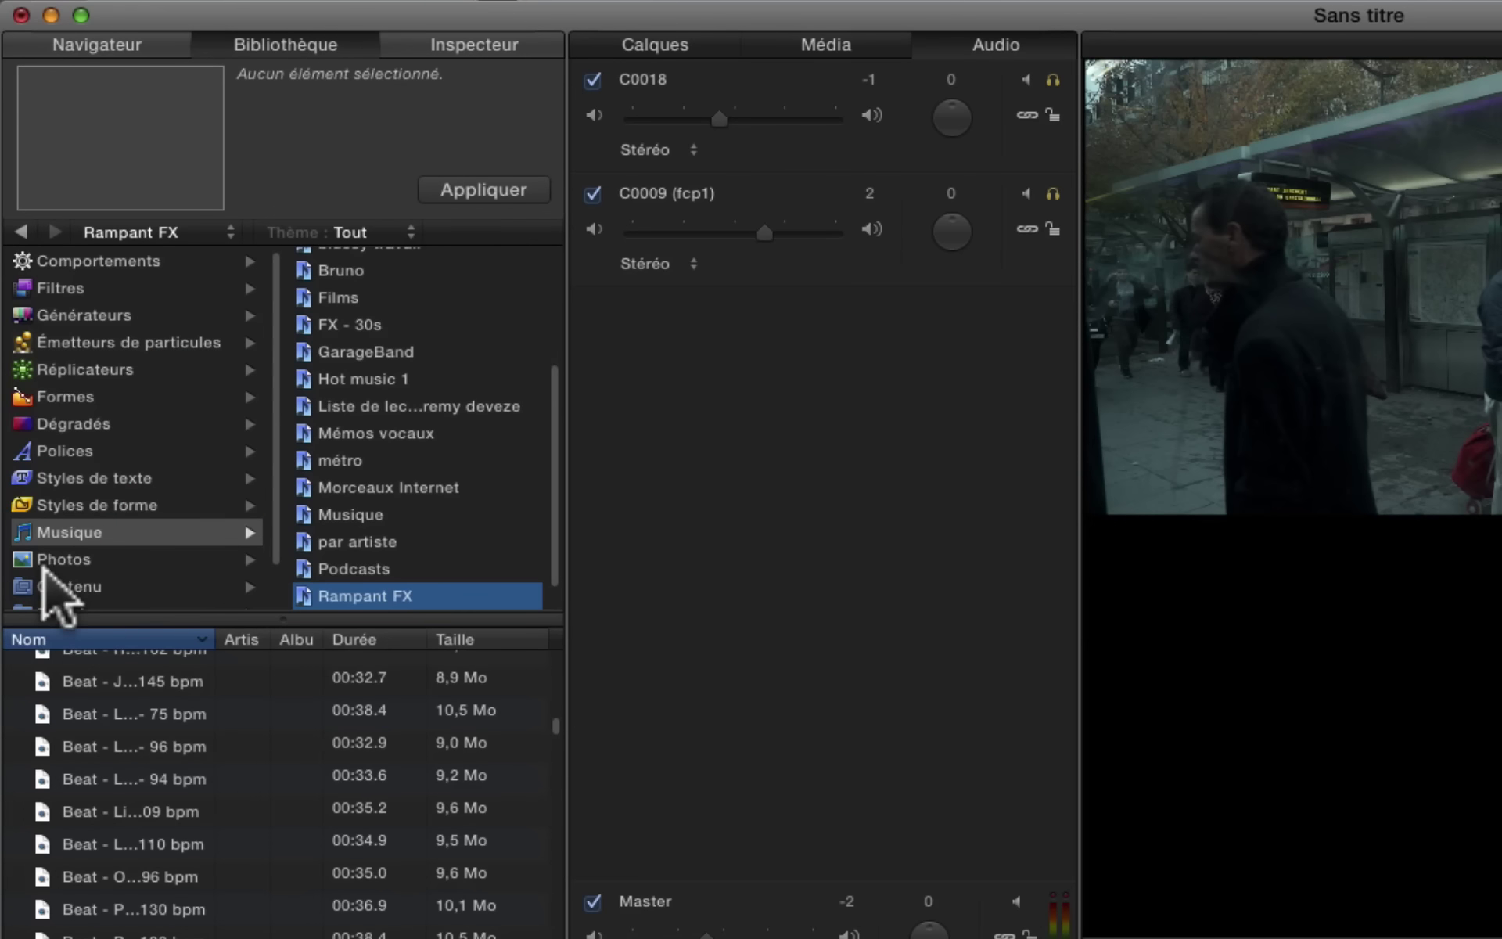
{"action": "left_click", "coordinate": [47, 558]}
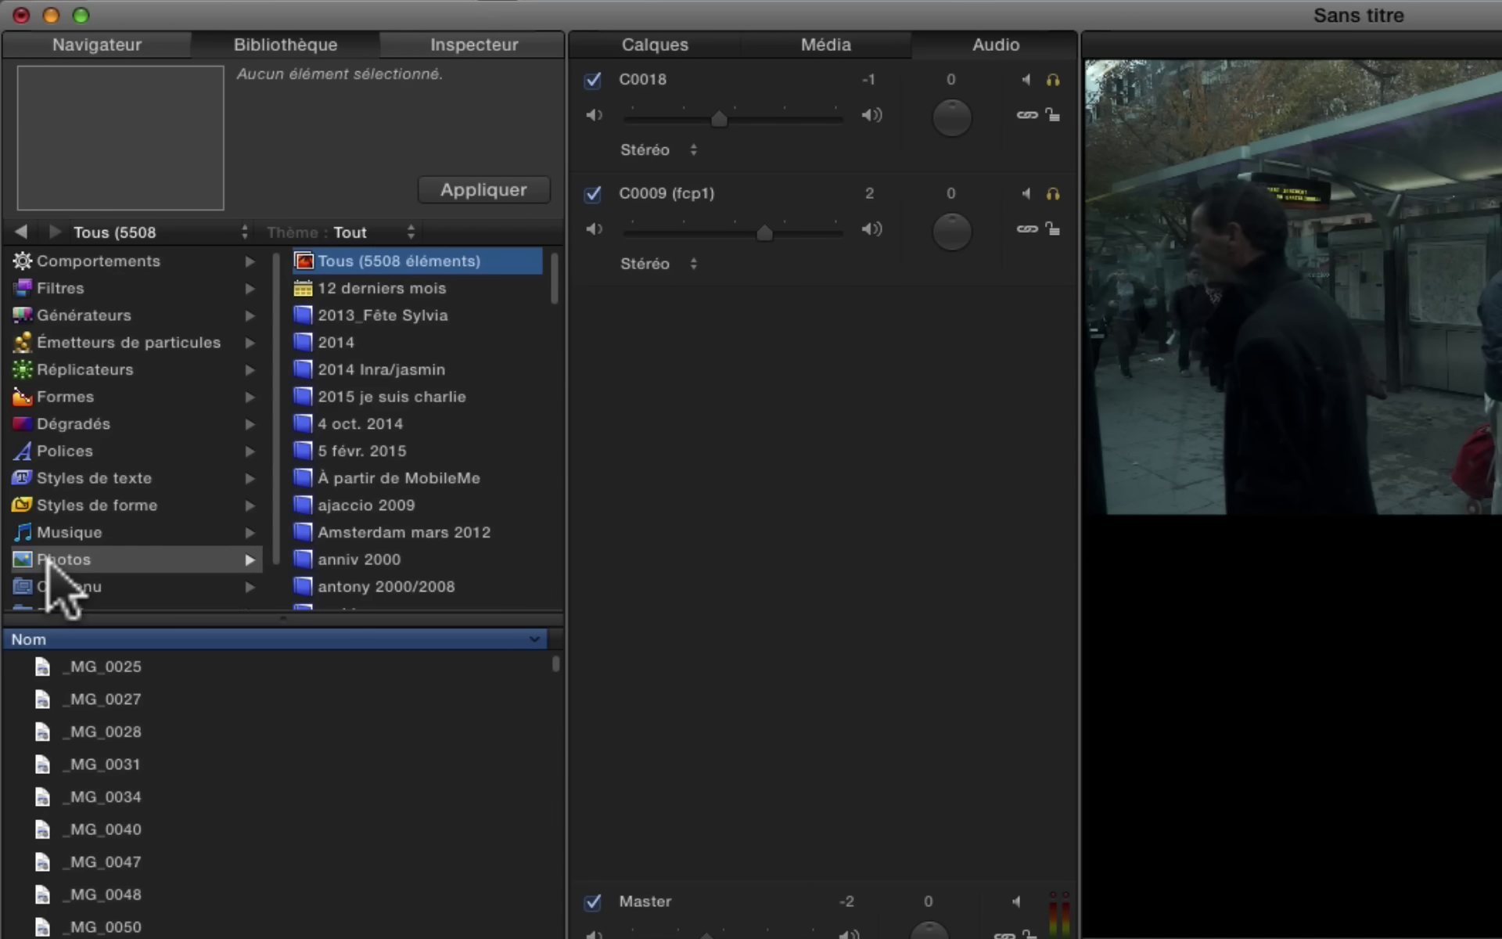
Preview beats in the Rampant FX music playlist and add Beat - Arpeggiated - 122 bpm to the project.
{"action": "left_click", "coordinate": [59, 533]}
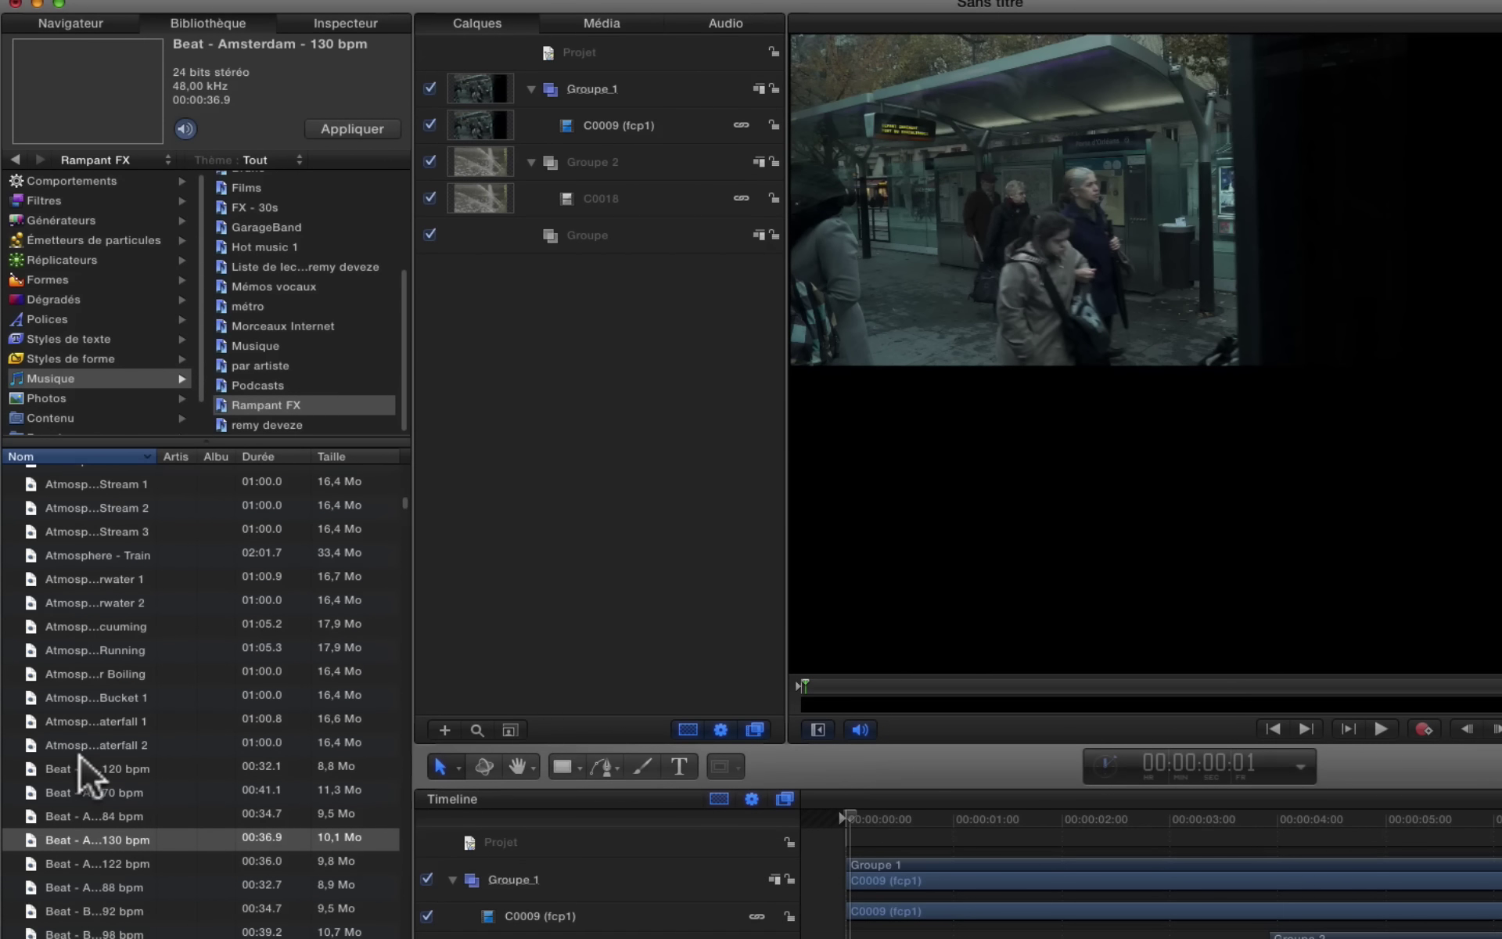
{"action": "left_click", "coordinate": [56, 791]}
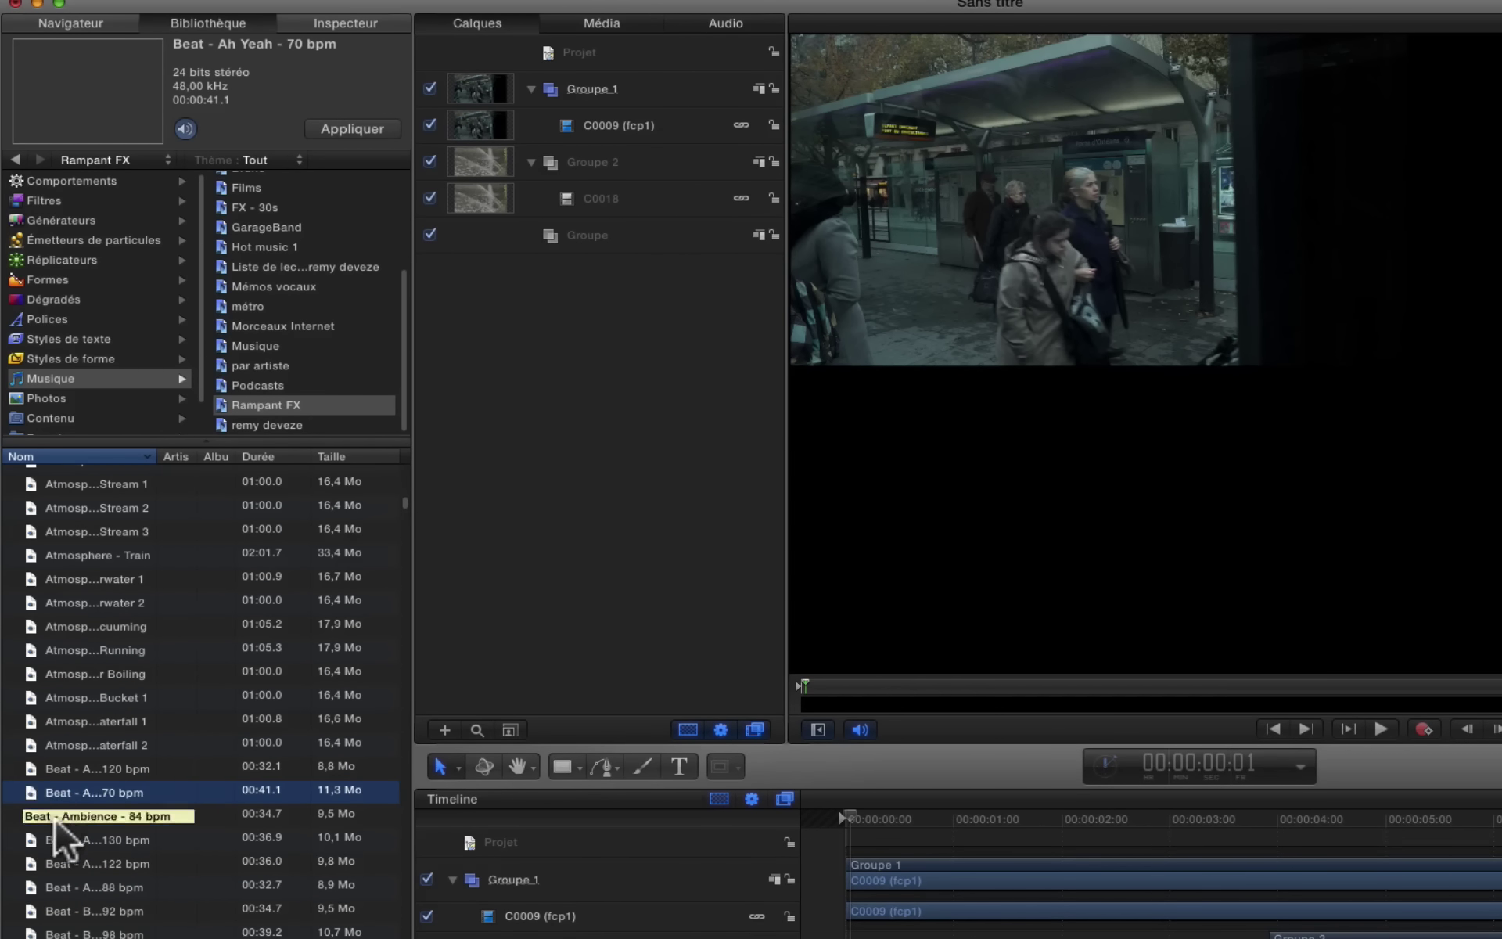
{"action": "left_click", "coordinate": [63, 862]}
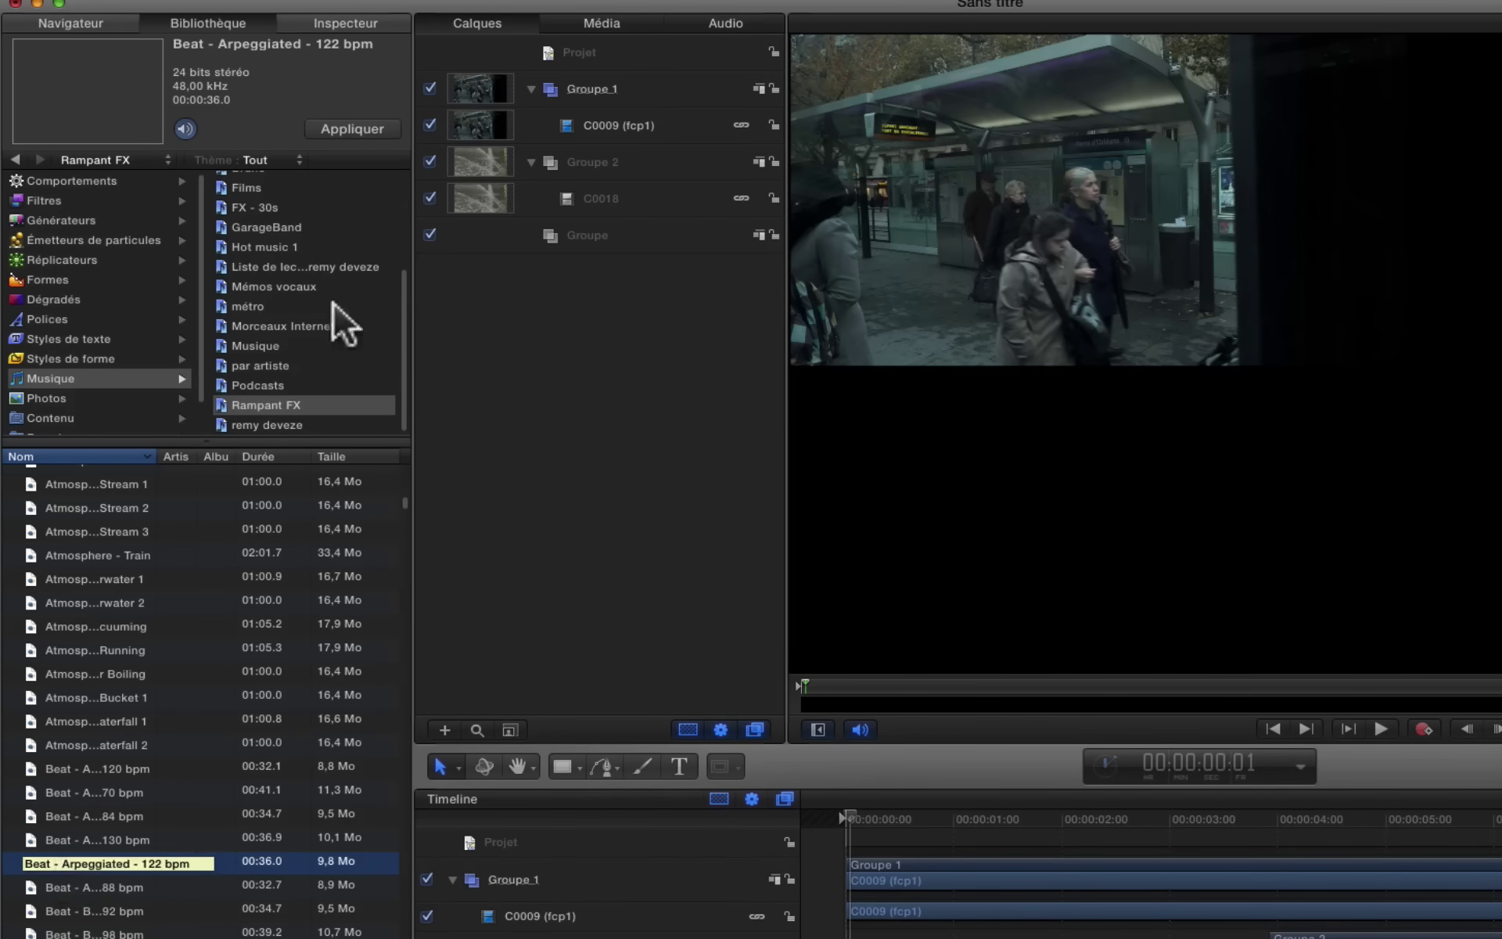
{"action": "left_click", "coordinate": [355, 131]}
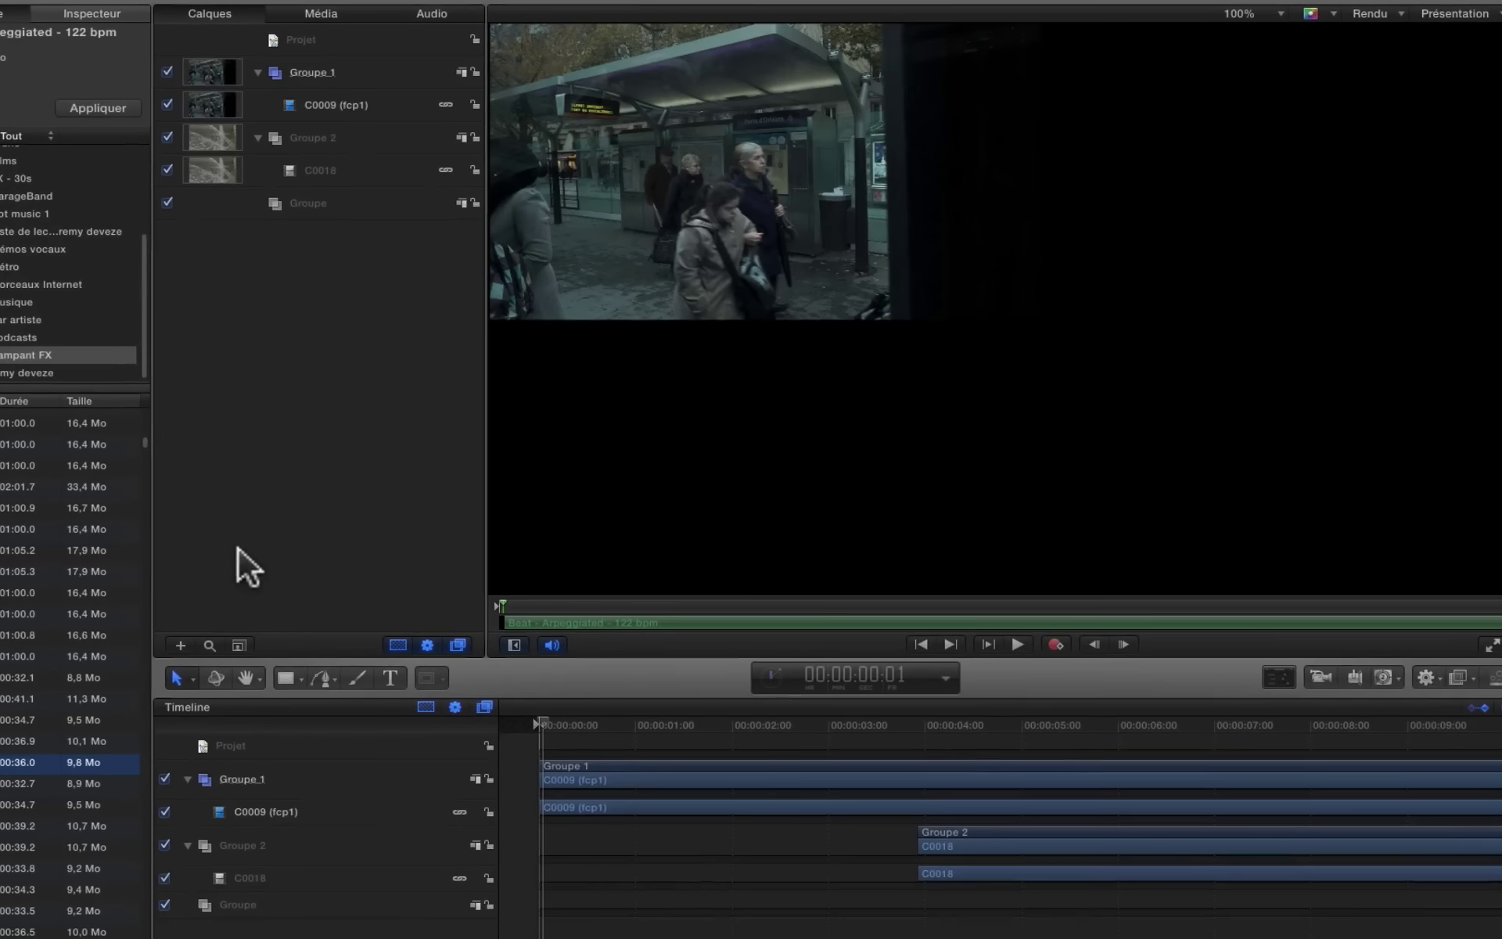
Play the project from the start to hear the added Beat - Arpeggiated - 122 bpm music, and stop playback.
{"action": "left_click_drag", "start_coordinate": [538, 617], "coordinate": [579, 618]}
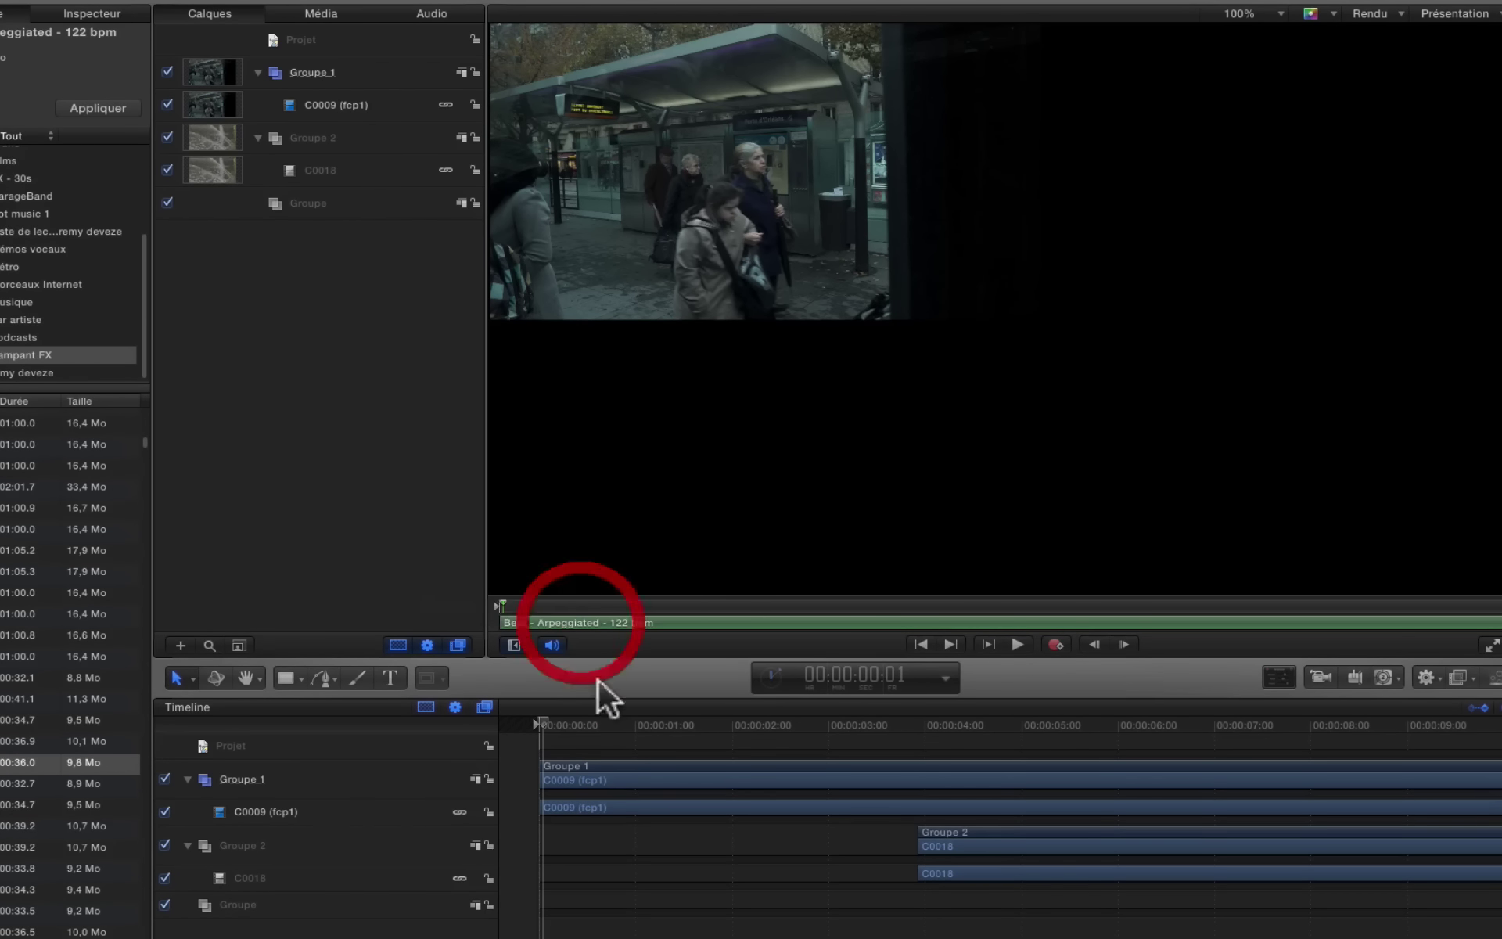
{"action": "left_click", "coordinate": [535, 715]}
{"action": "key", "text": "space"}
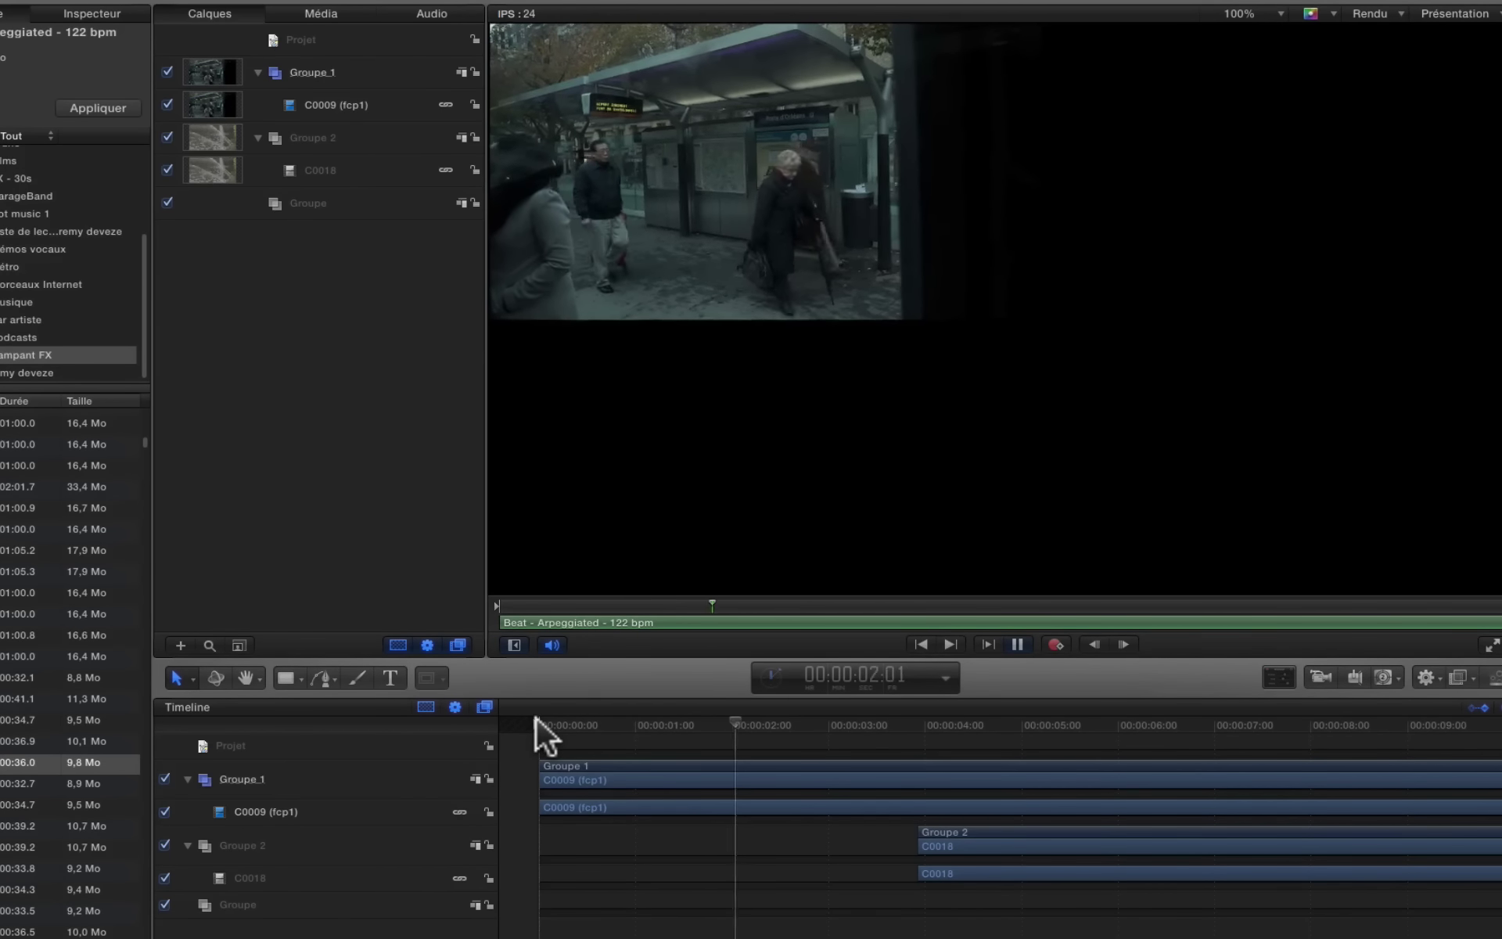
{"action": "key", "text": "space"}
Show the project's audio tracks and lower the Beat - Arpeggiated - 122 bpm volume to -6 during playback.
{"action": "left_click", "coordinate": [428, 14]}
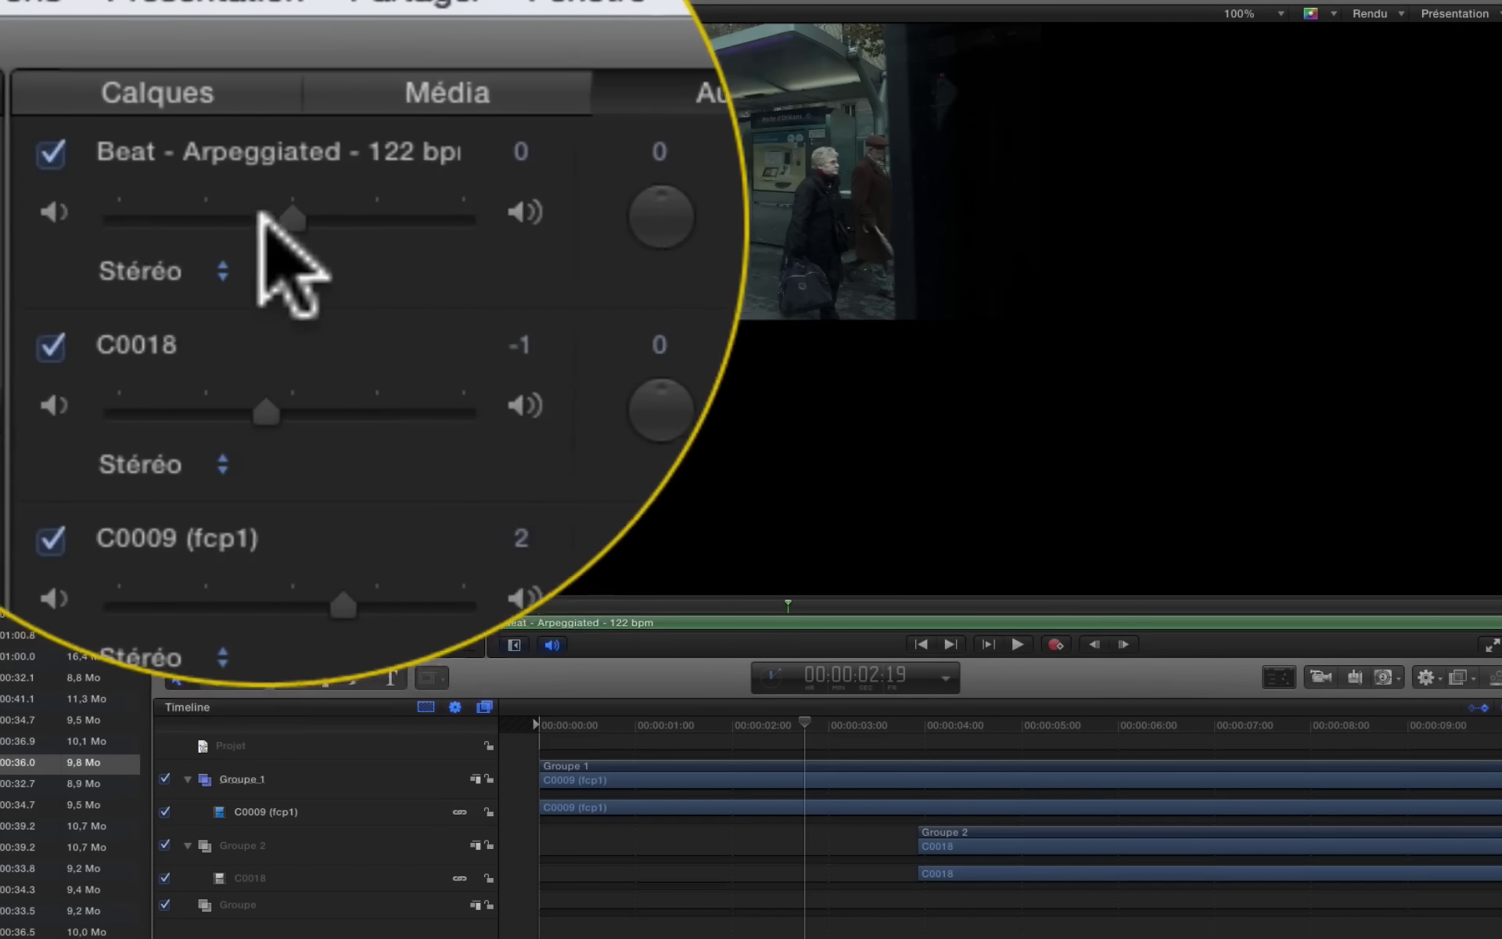
{"action": "key", "text": "space"}
{"action": "left_click_drag", "start_coordinate": [260, 56], "coordinate": [231, 61]}
{"action": "key", "text": "space"}
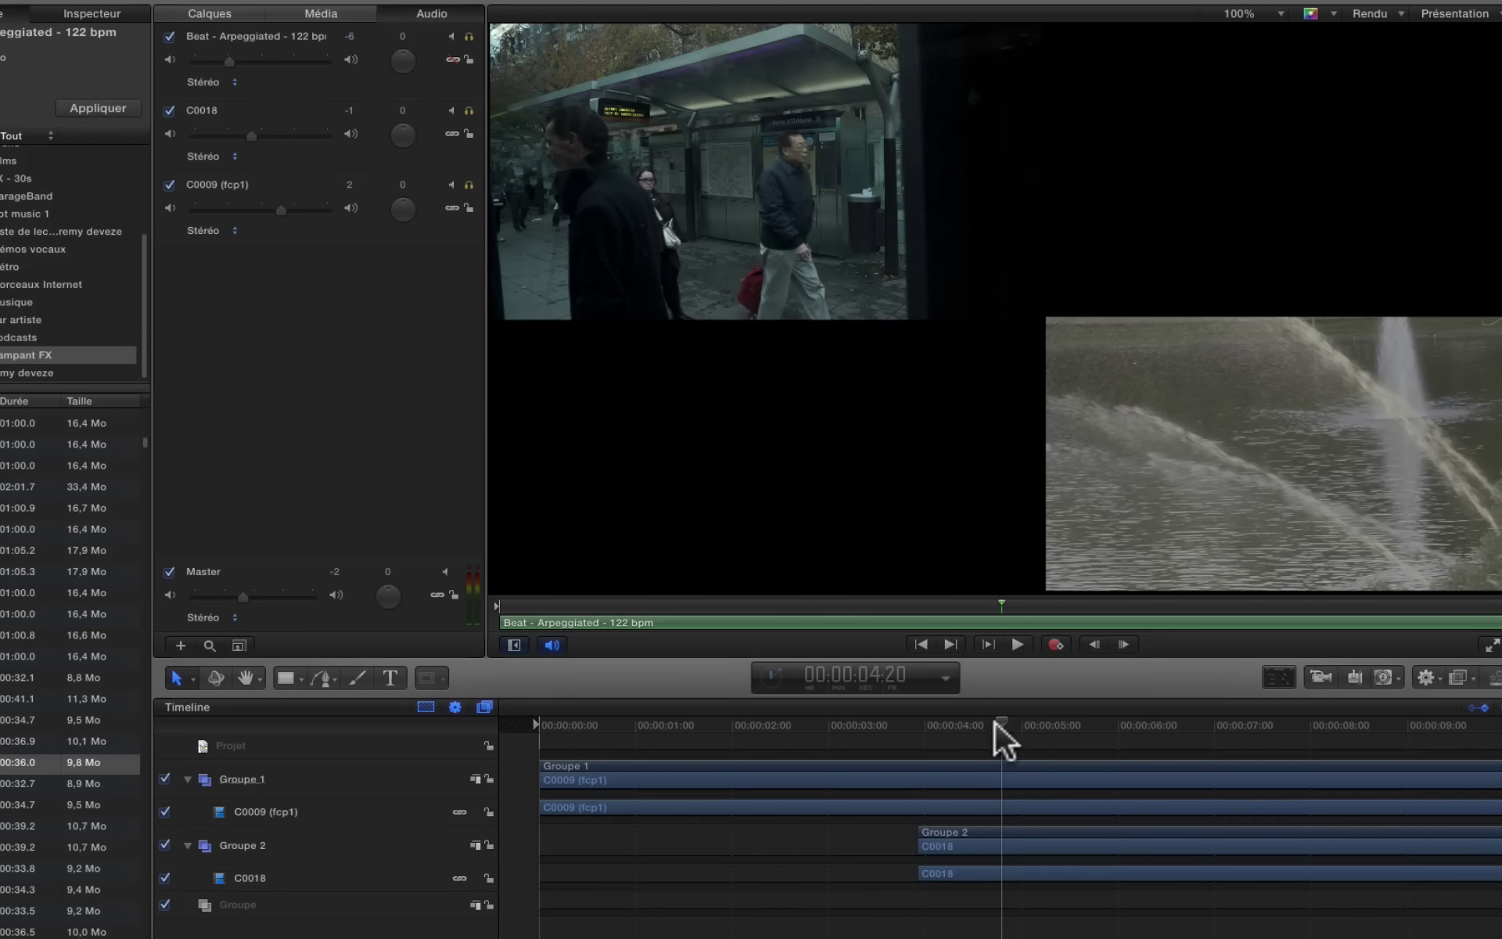
Return to the project start and play the passage from about 3 seconds across the beginning of Groupe 2.
{"action": "left_click_drag", "start_coordinate": [996, 725], "coordinate": [523, 742]}
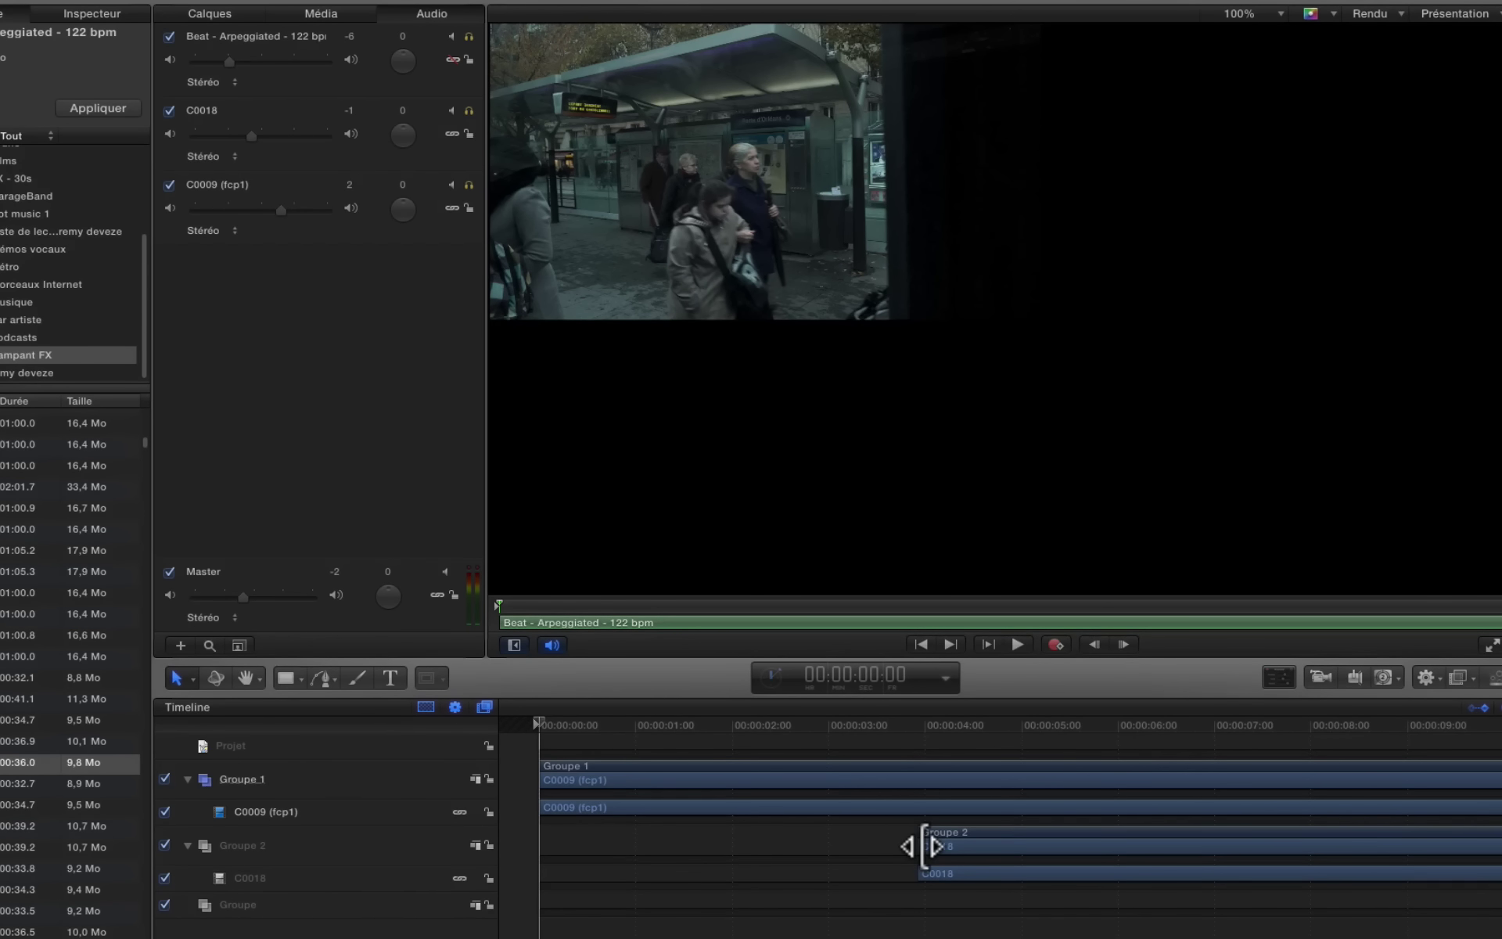
{"action": "left_click", "coordinate": [893, 712]}
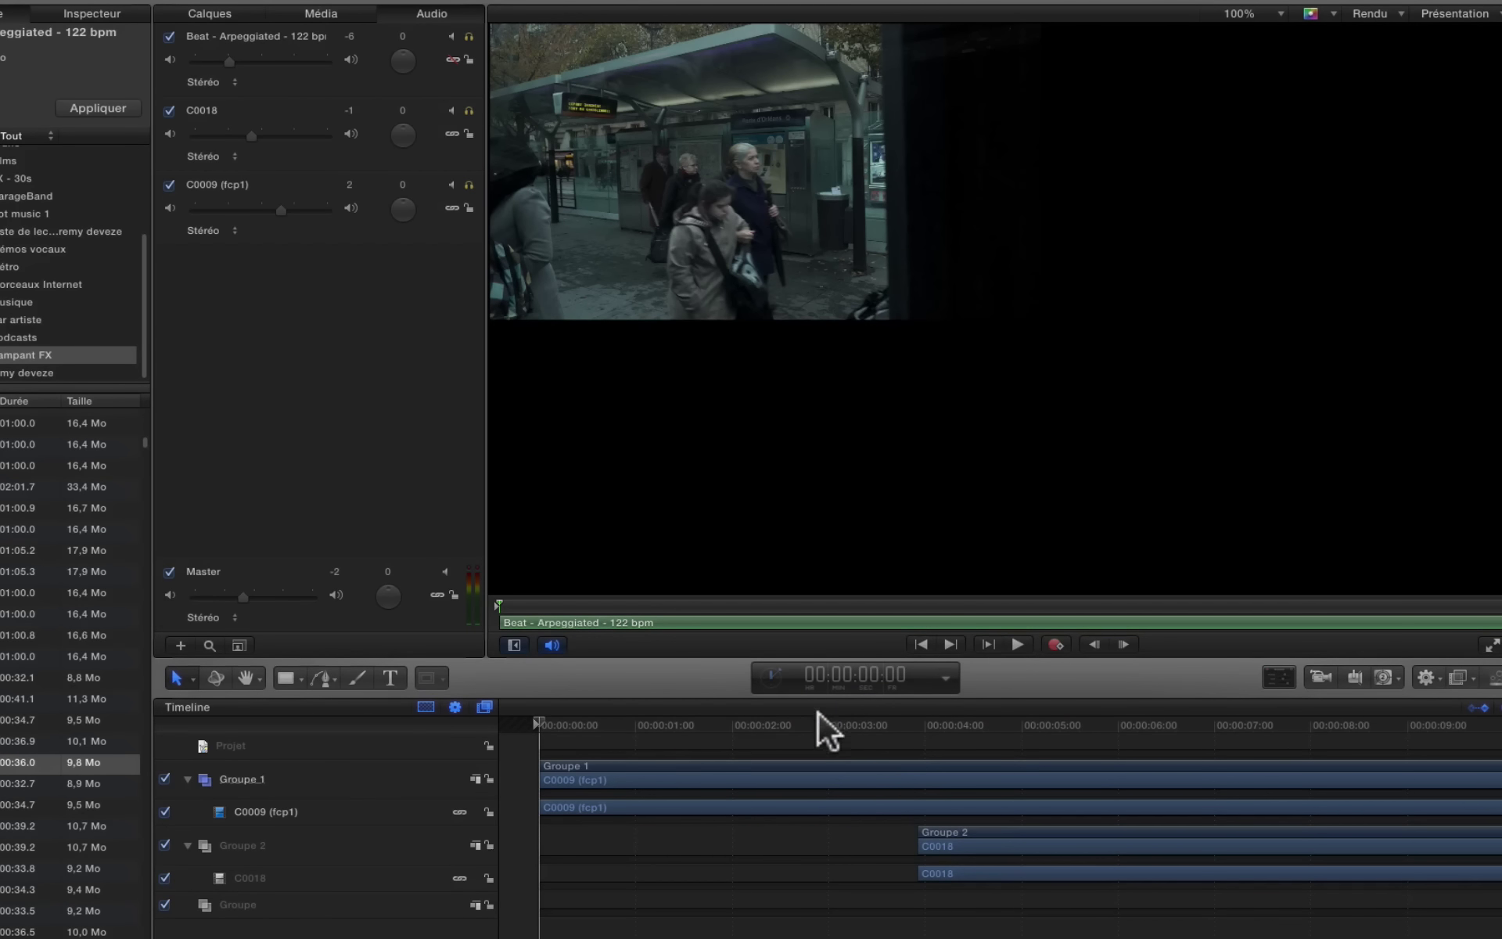
{"action": "left_click", "coordinate": [681, 729]}
{"action": "left_click", "coordinate": [865, 752]}
{"action": "key", "text": "space"}
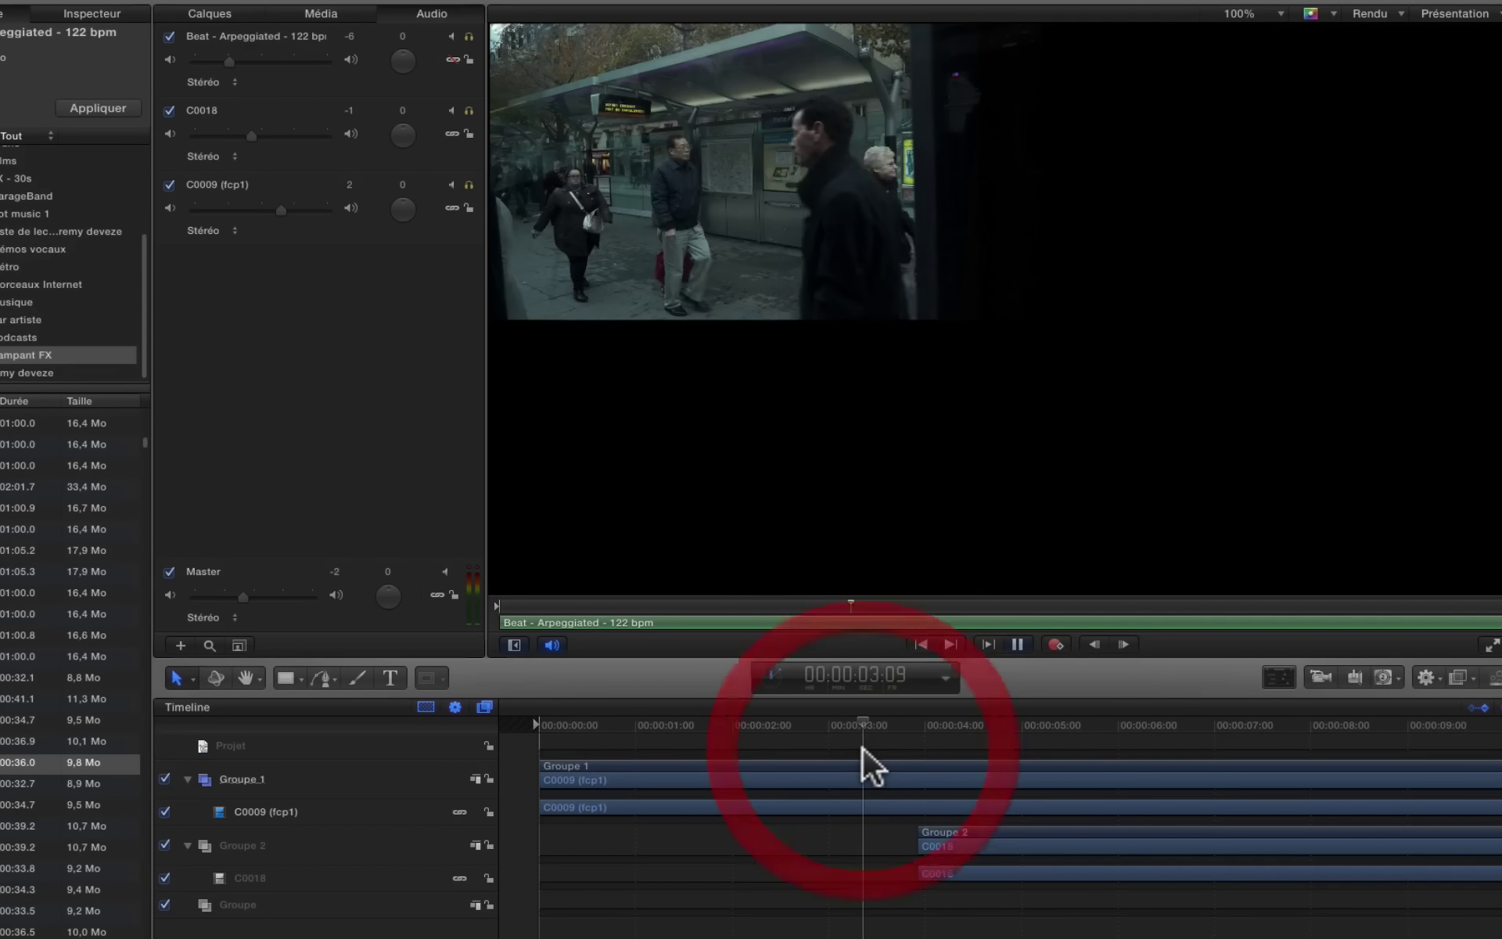
{"action": "key", "text": "space"}
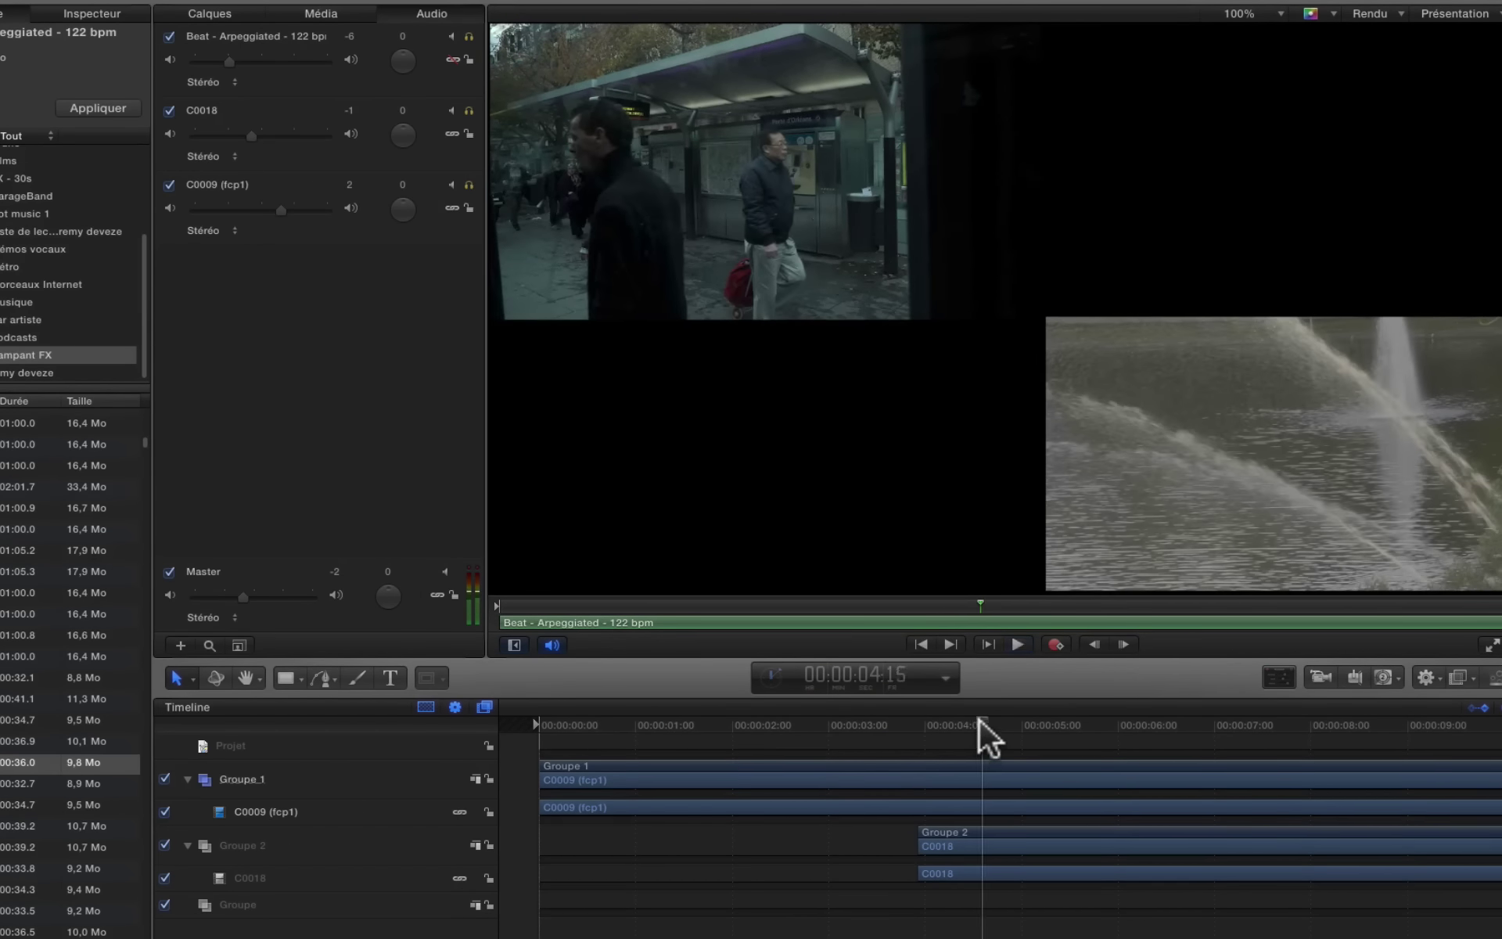
Record a live volume drop to -22 on the C0018 track during playback from 00:00:03:05, and replay it.
{"action": "left_click", "coordinate": [847, 723]}
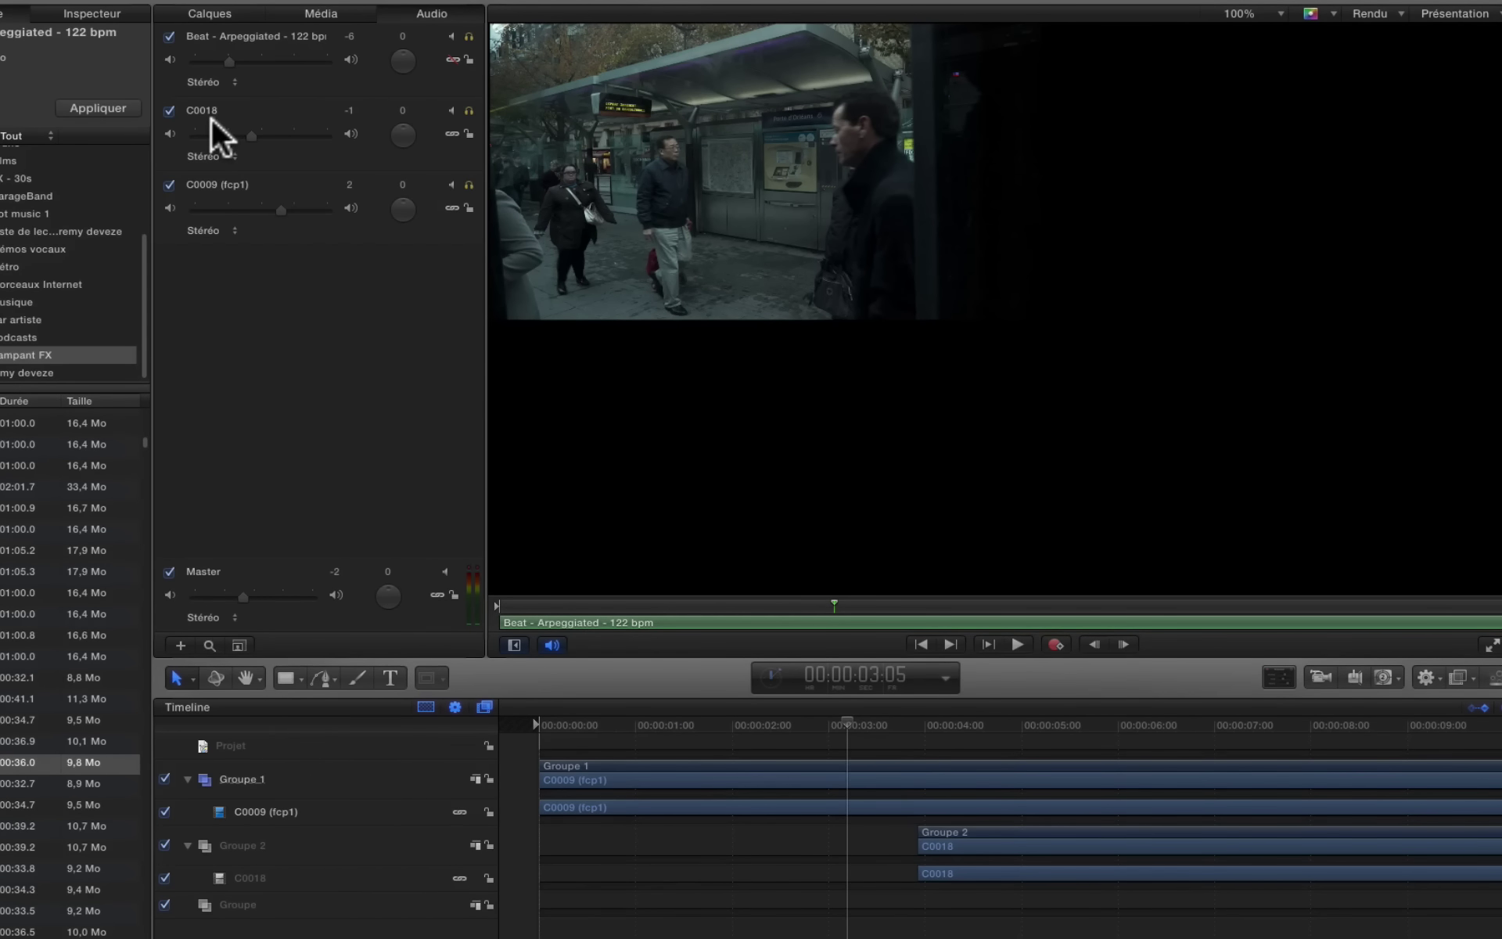
{"action": "left_click", "coordinate": [1017, 643]}
{"action": "left_click_drag", "start_coordinate": [251, 132], "coordinate": [199, 141]}
{"action": "left_click", "coordinate": [1055, 644]}
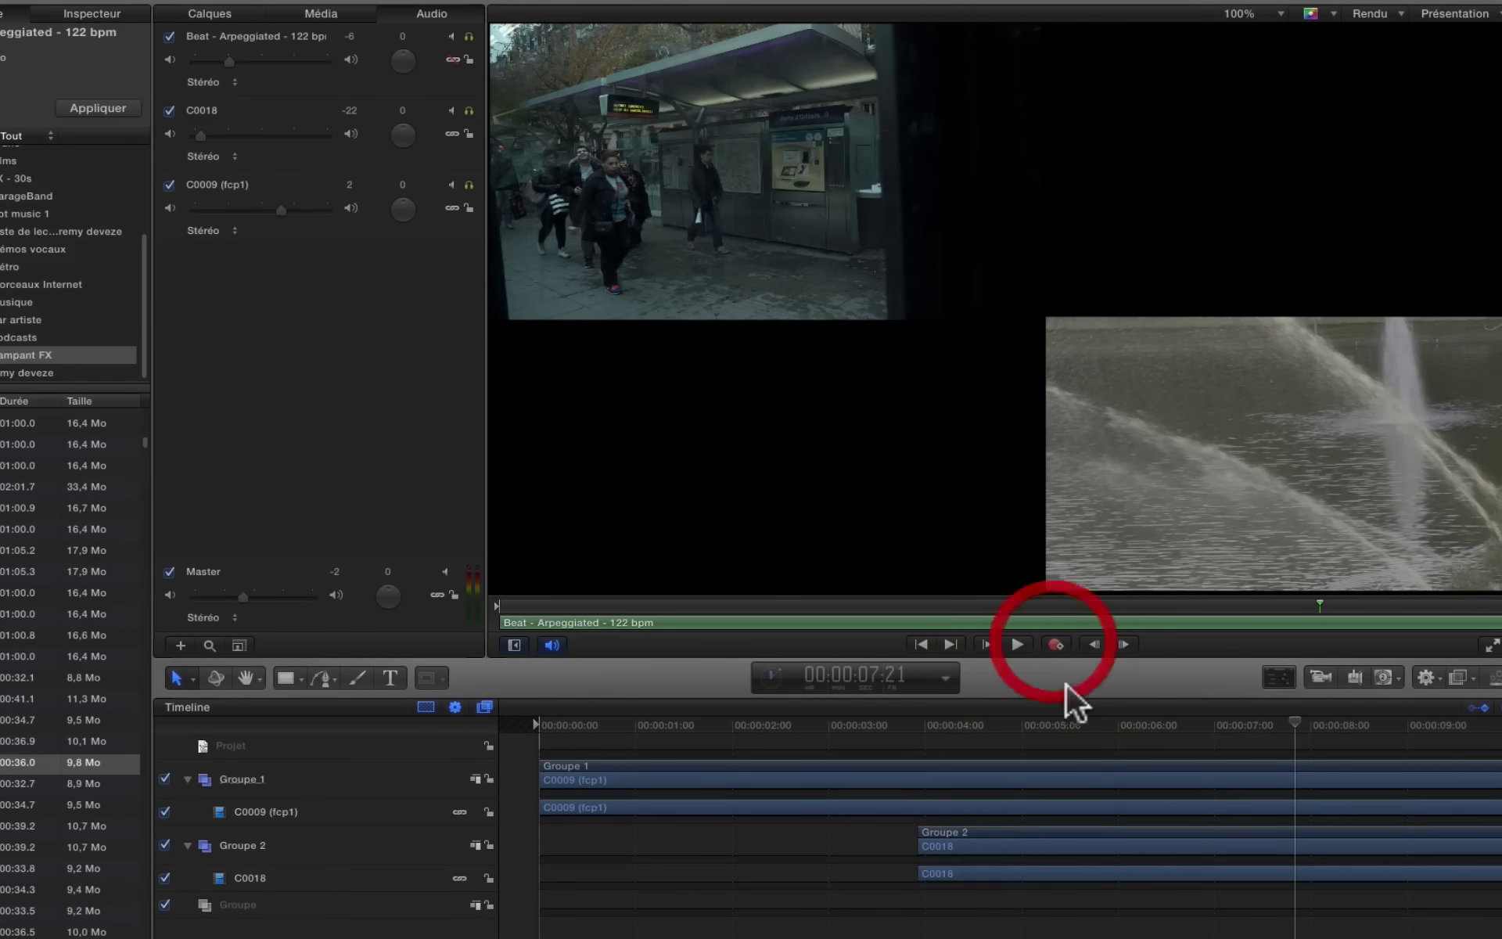
{"action": "left_click", "coordinate": [866, 731]}
{"action": "key", "text": "space"}
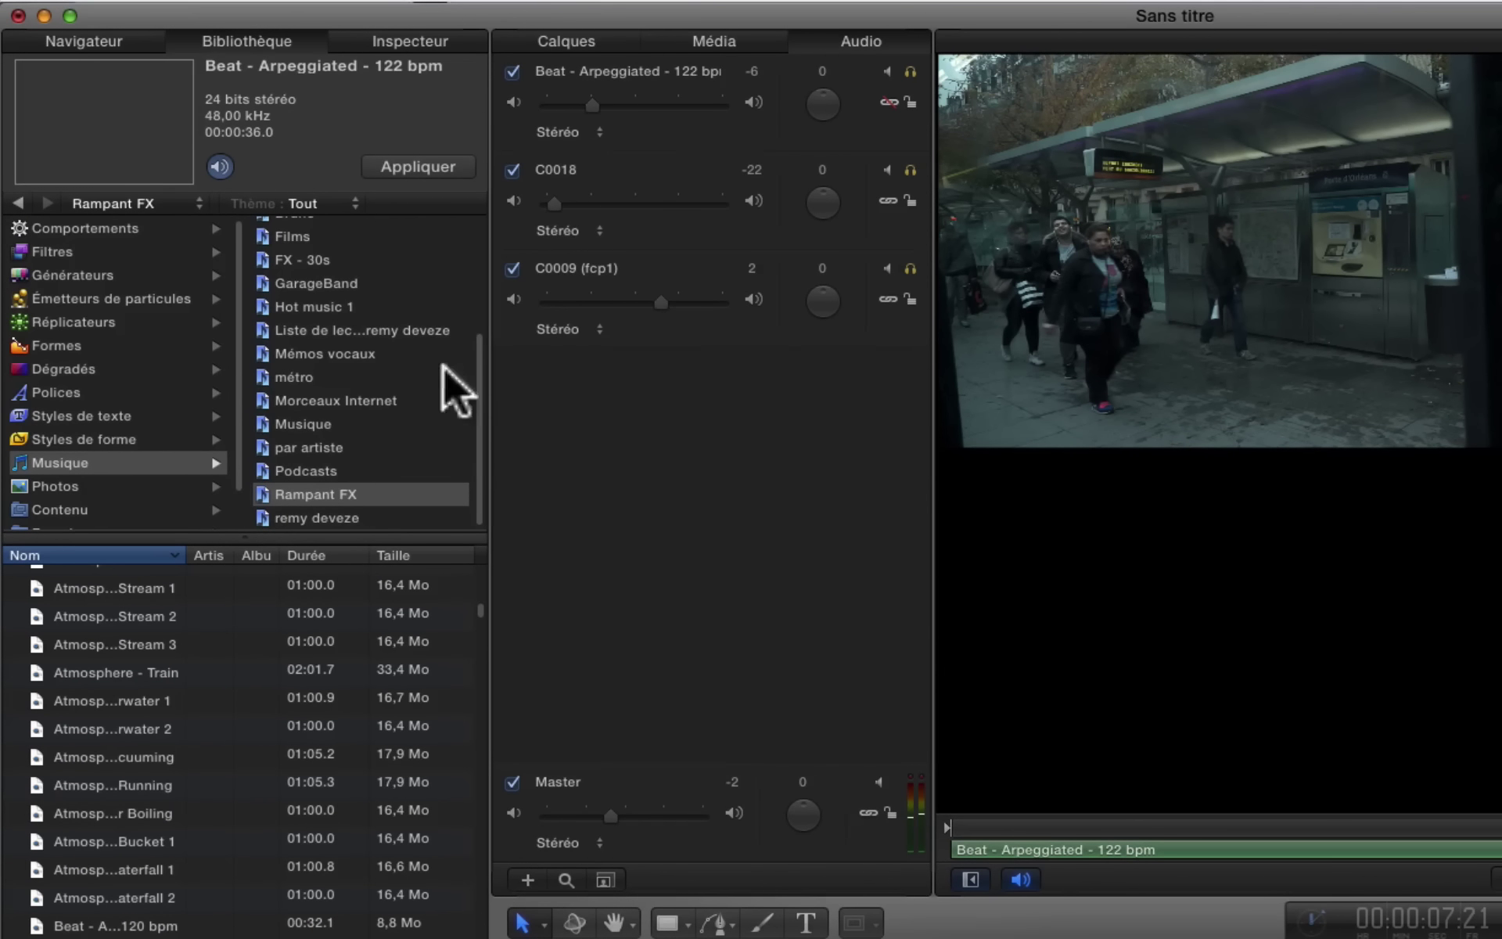
Inspect the C0018 audio track's level keyframes during playback and reset its audio controls to their defaults.
{"action": "left_click", "coordinate": [382, 39]}
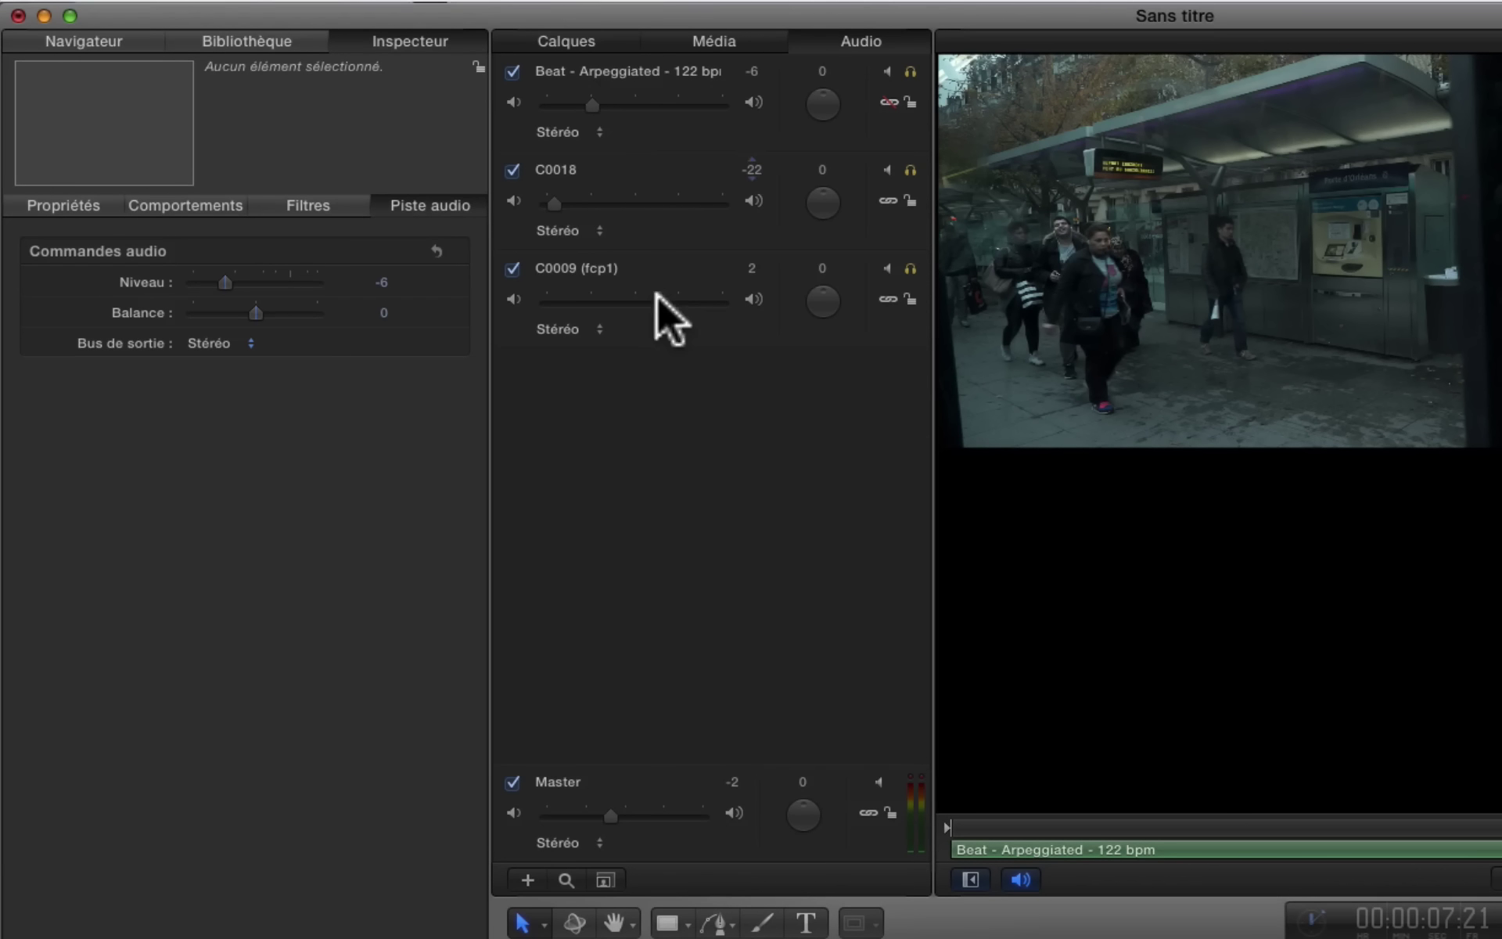
{"action": "left_click", "coordinate": [590, 174]}
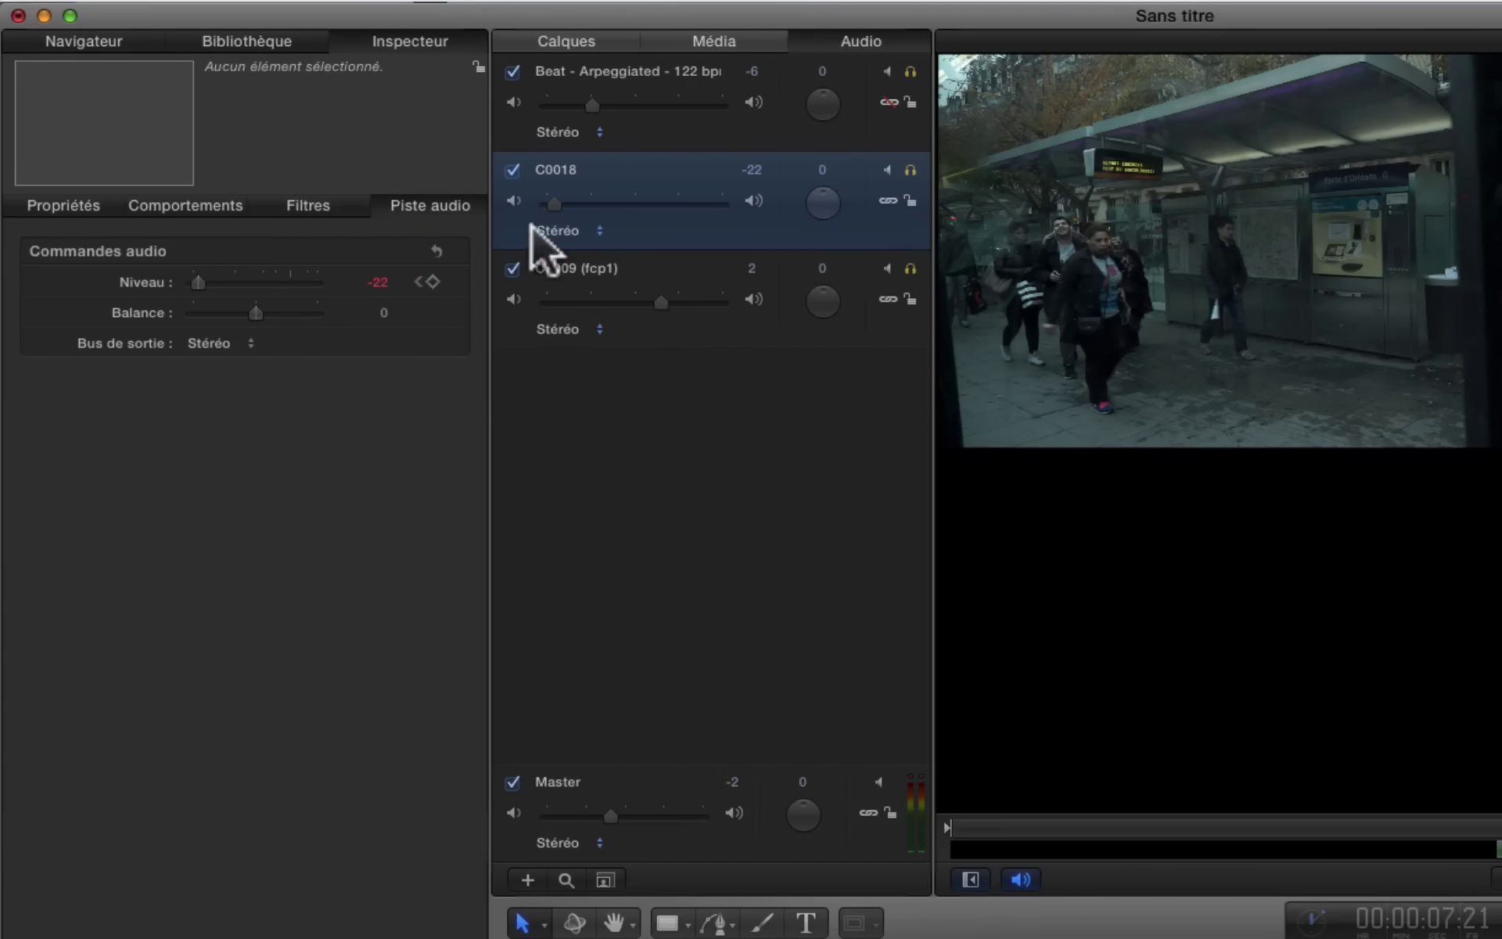
{"action": "key", "text": "space"}
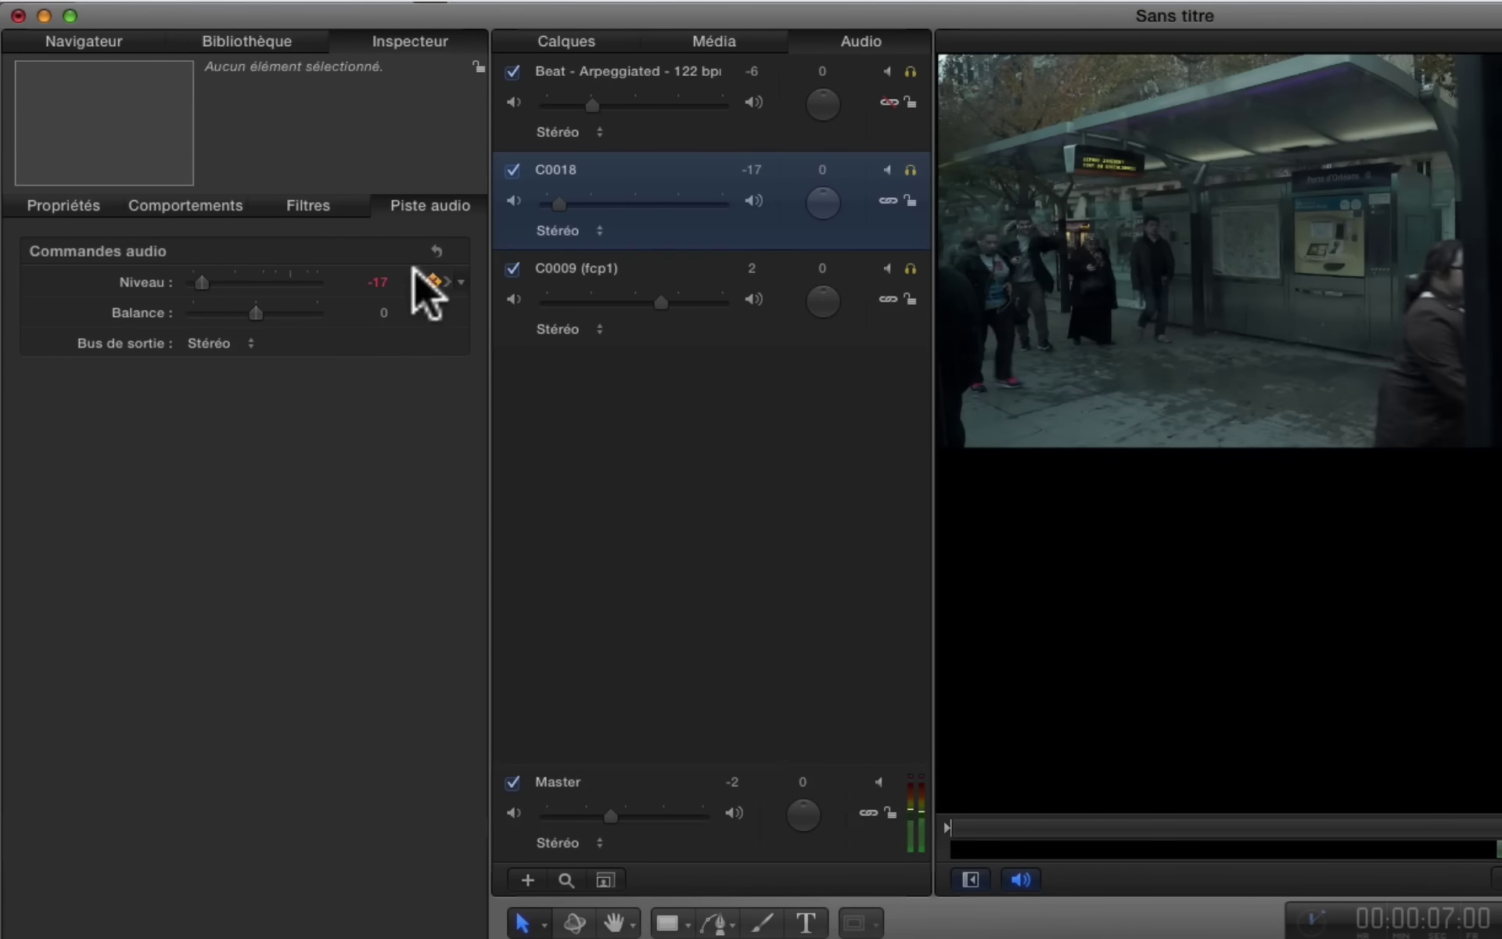
{"action": "left_click", "coordinate": [435, 252]}
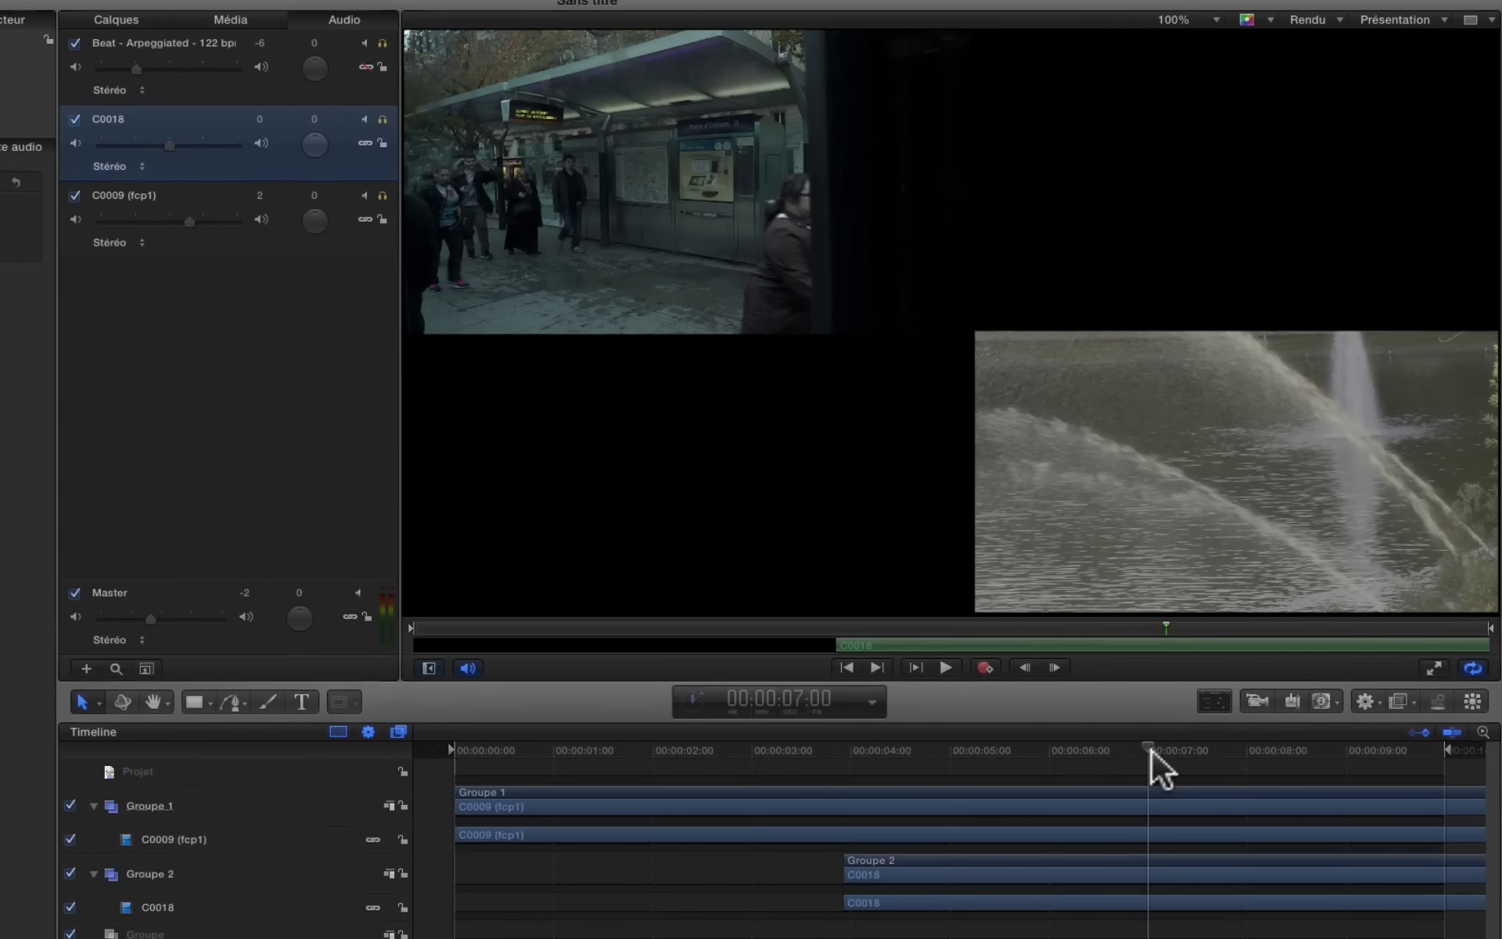
Lower the Beat - Arpeggiated - 122 bpm track to -∞ and add a level keyframe at the project start.
{"action": "left_click_drag", "start_coordinate": [1501, 938], "coordinate": [1501, 938]}
{"action": "left_click_drag", "start_coordinate": [1110, 771], "coordinate": [597, 752]}
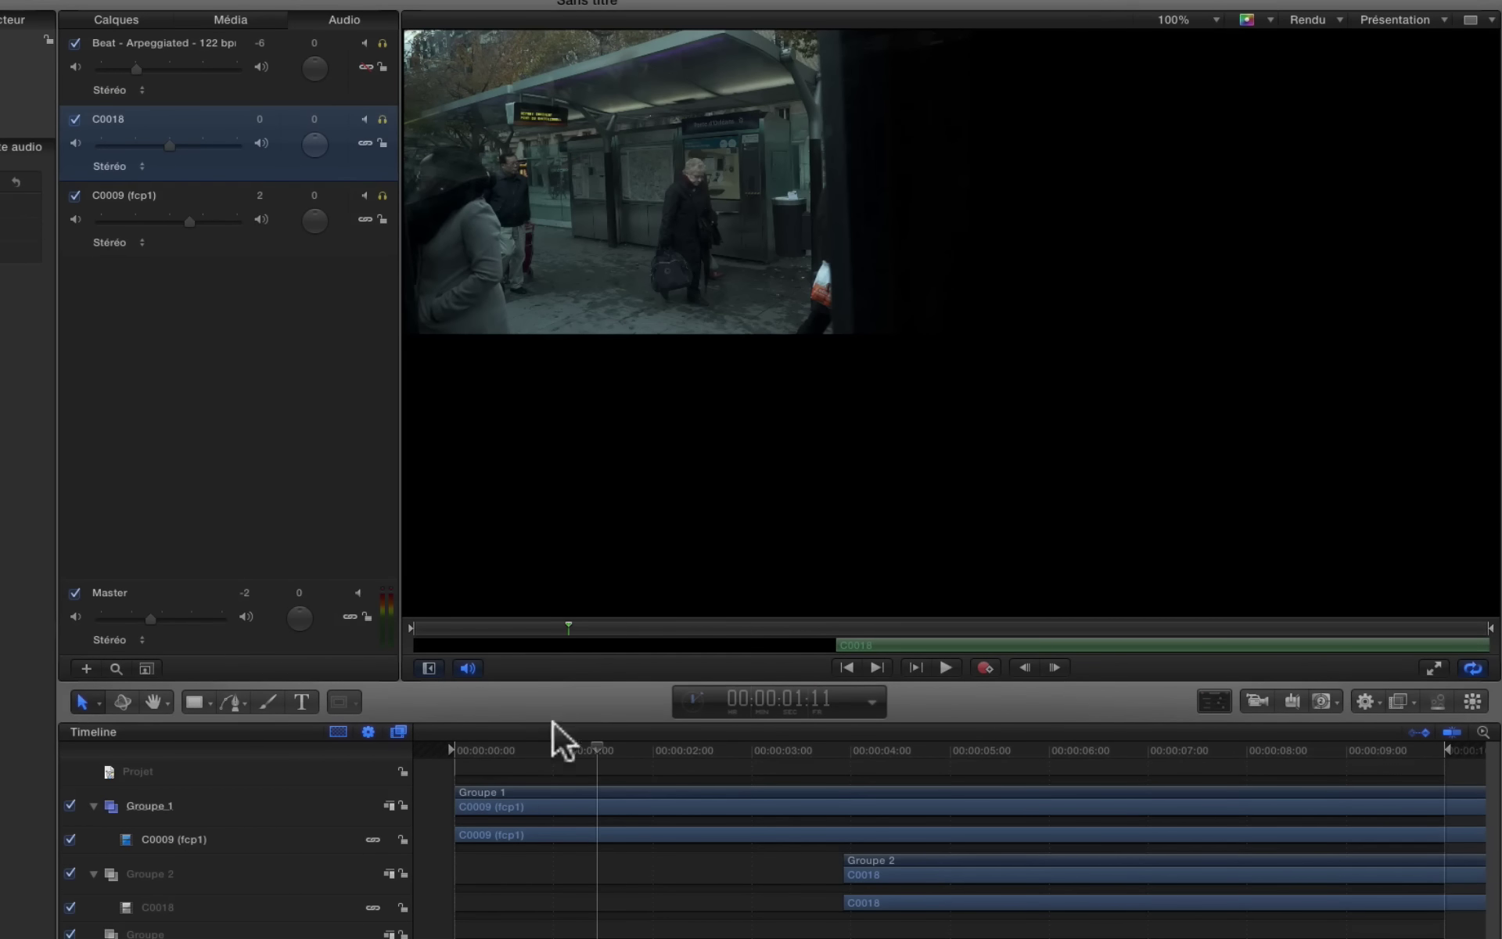
{"action": "left_click", "coordinate": [174, 56]}
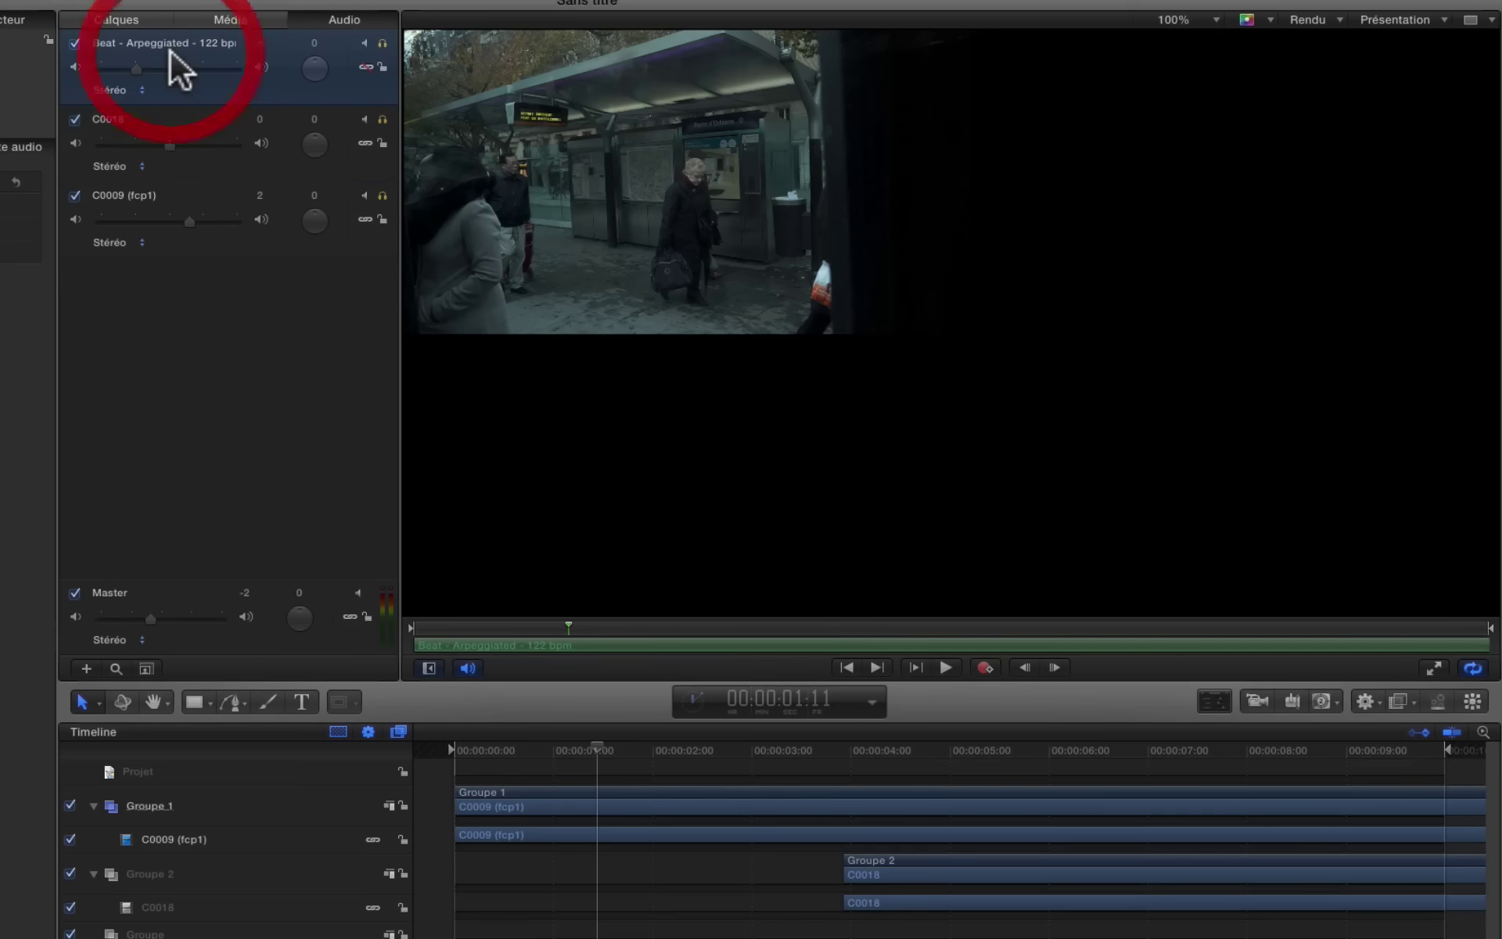
{"action": "key", "text": "Home"}
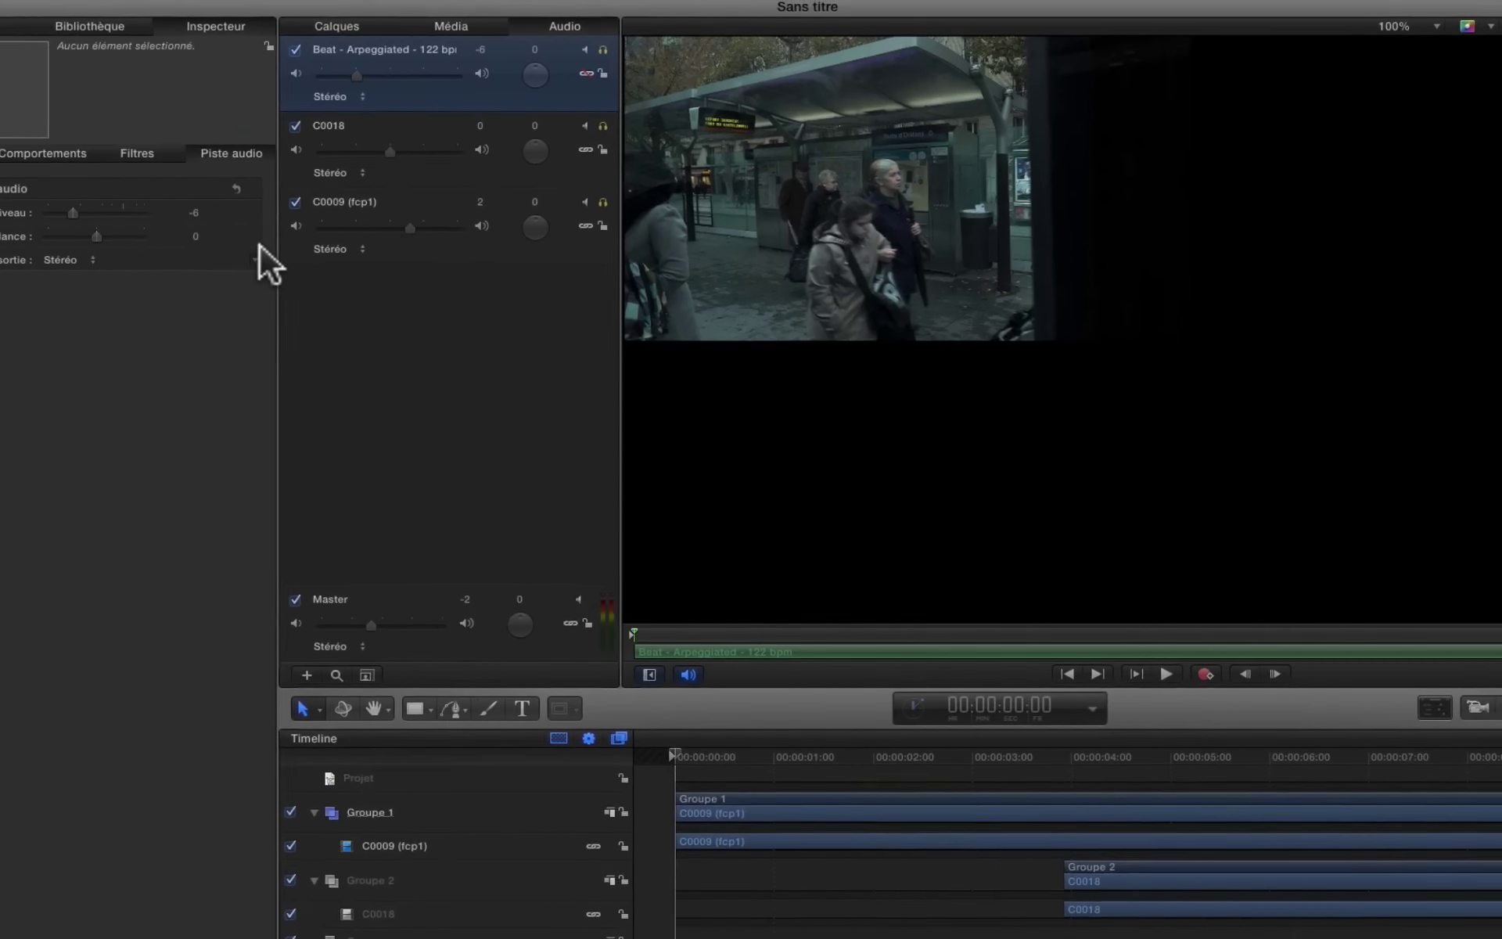
{"action": "left_click", "coordinate": [523, 60]}
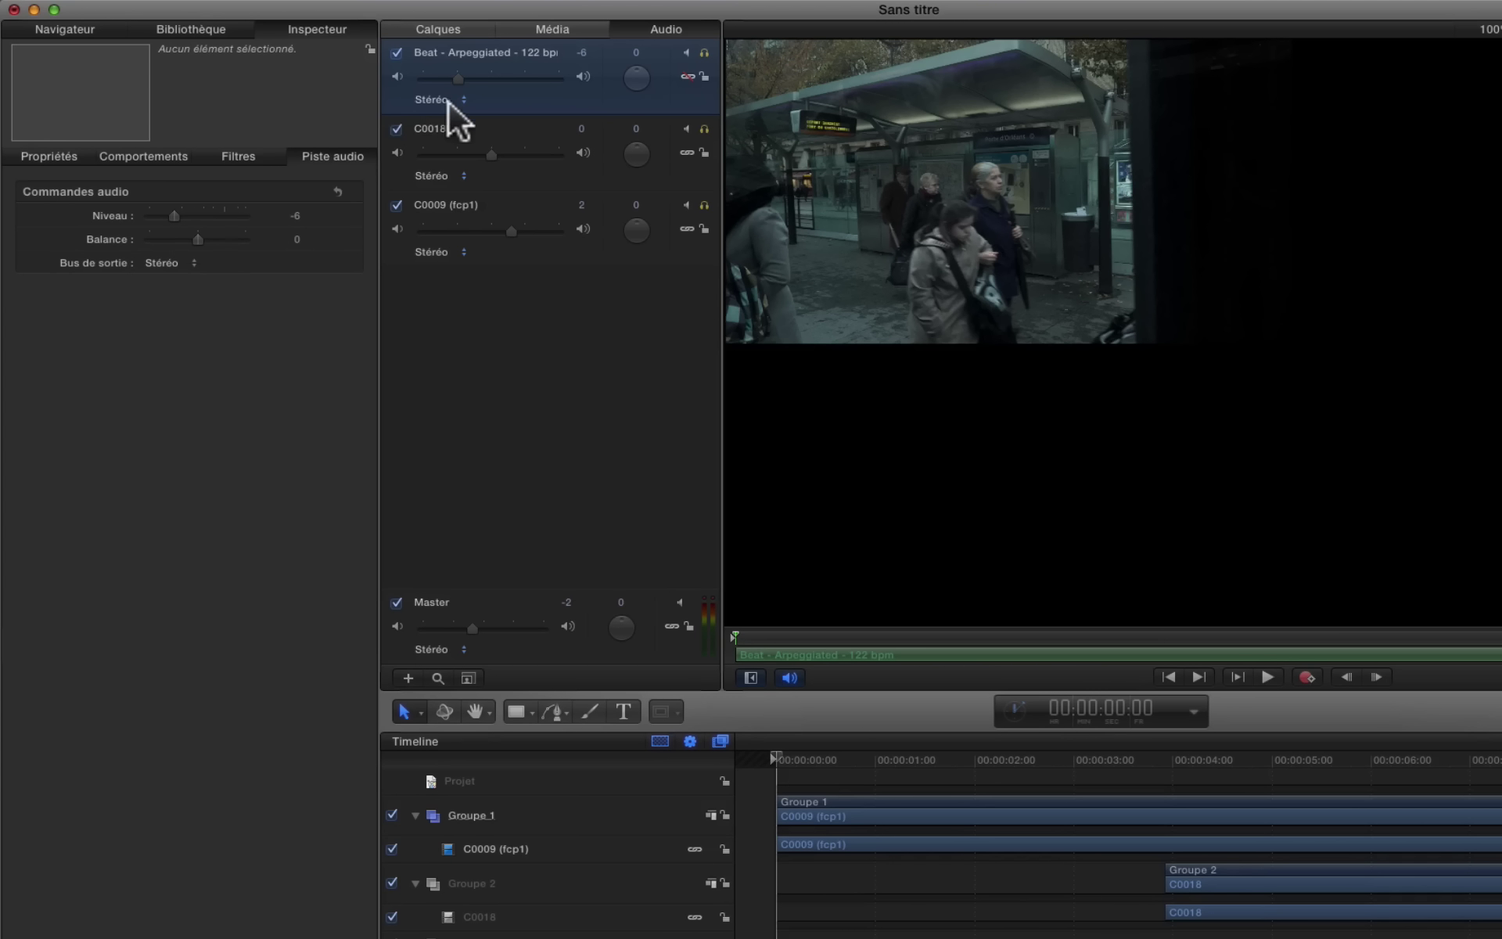
{"action": "left_click_drag", "start_coordinate": [454, 72], "coordinate": [306, 67]}
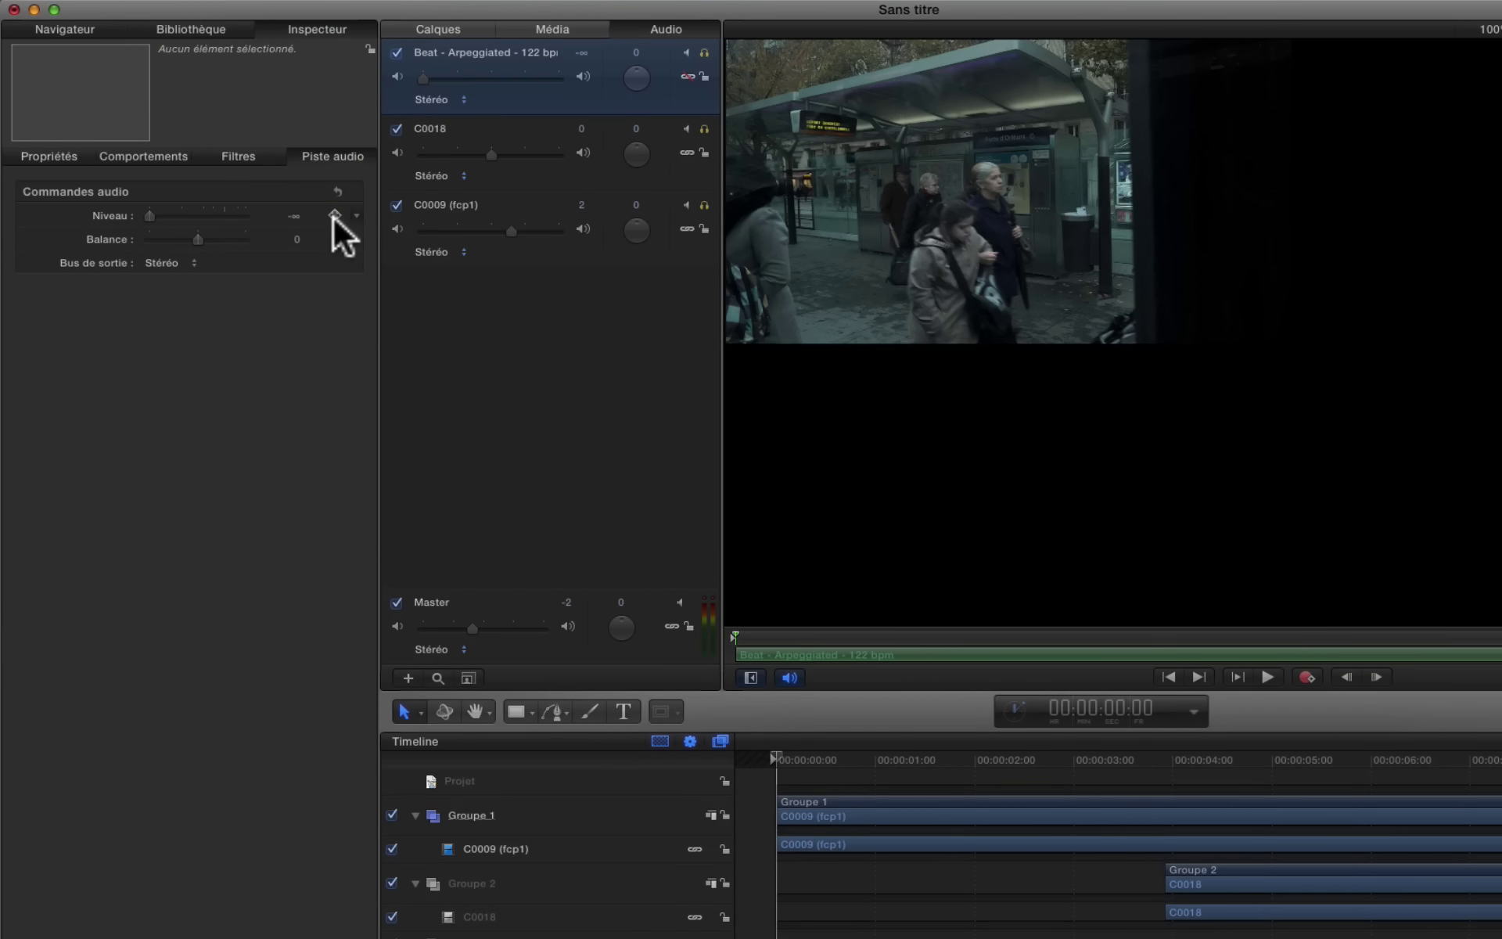
{"action": "left_click", "coordinate": [334, 215]}
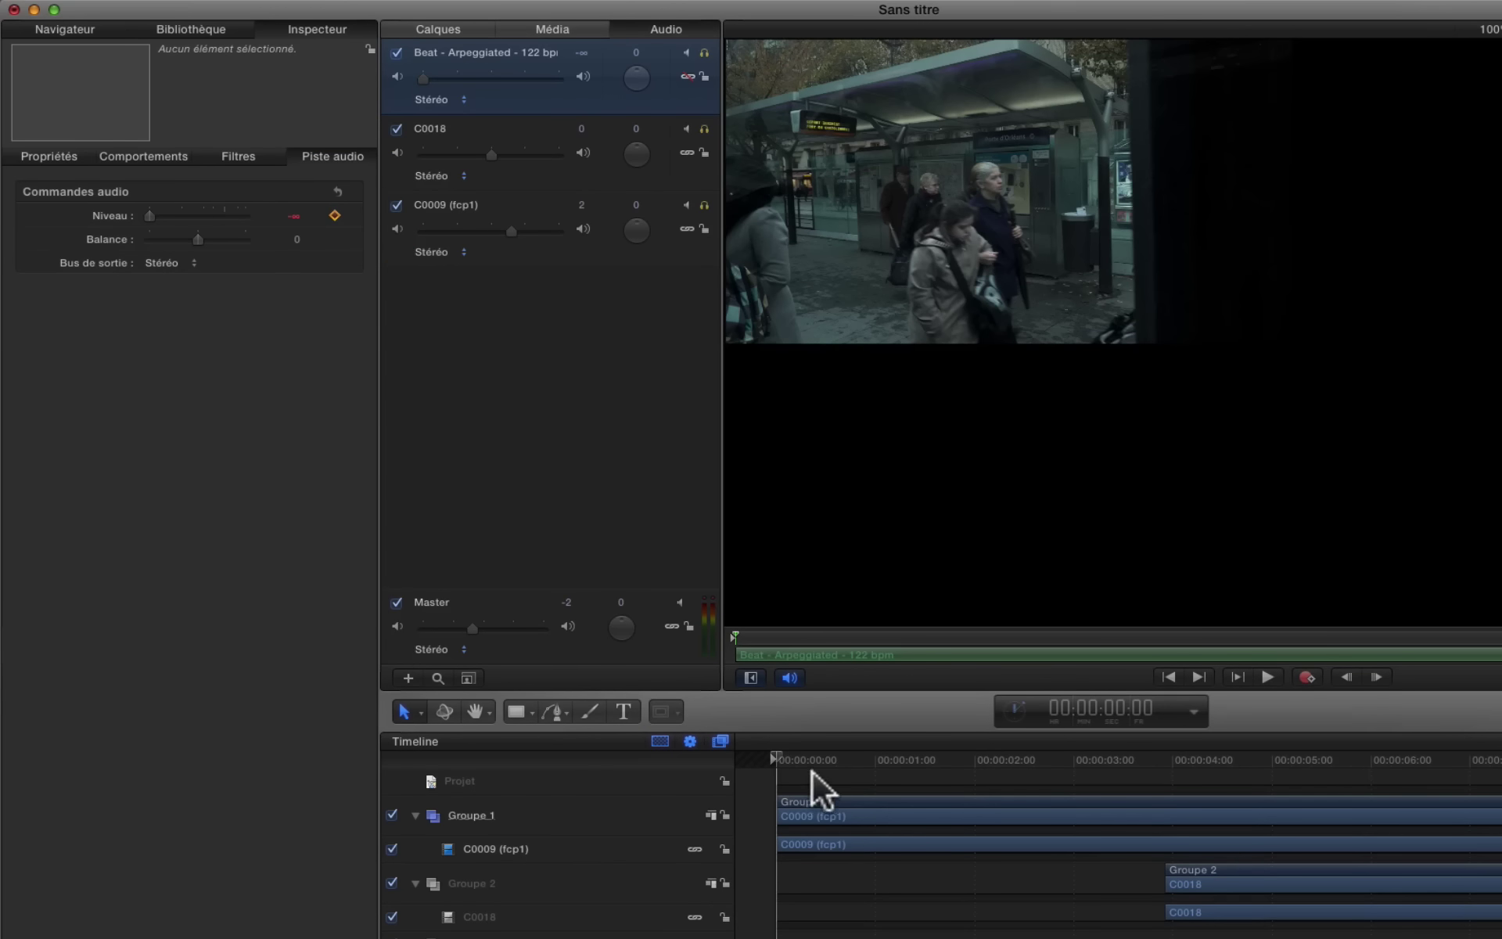
Raise the Beat track's level to 0 at 00:00:01:10 as a second keyframe, and play the fade-in from the start.
{"action": "left_click", "coordinate": [835, 759]}
{"action": "left_click_drag", "start_coordinate": [835, 759], "coordinate": [915, 758]}
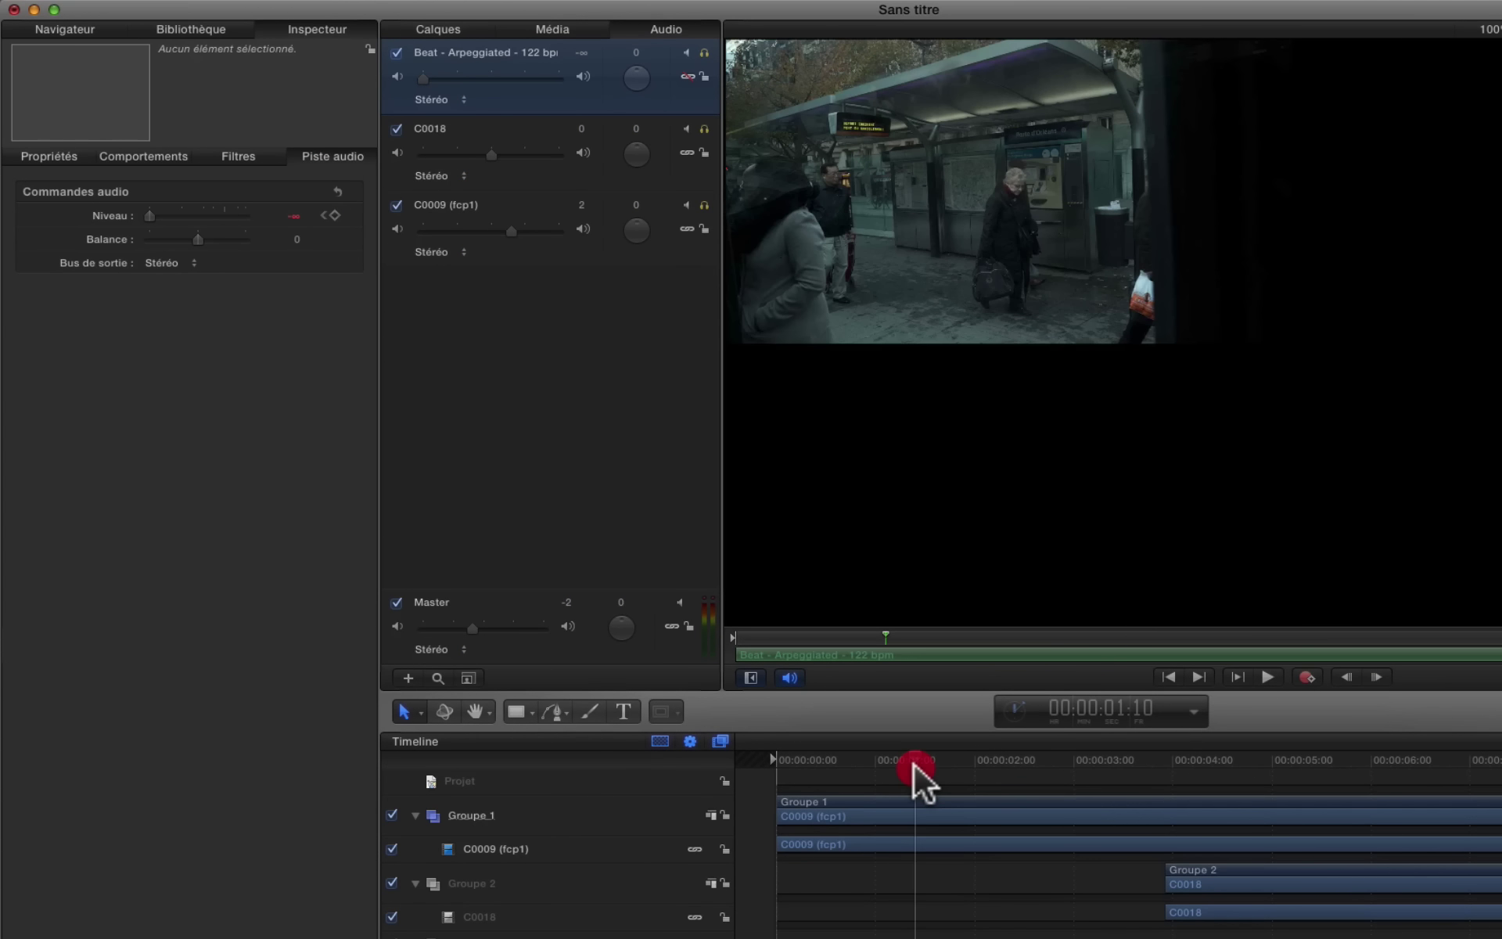
{"action": "left_click_drag", "start_coordinate": [147, 212], "coordinate": [200, 218]}
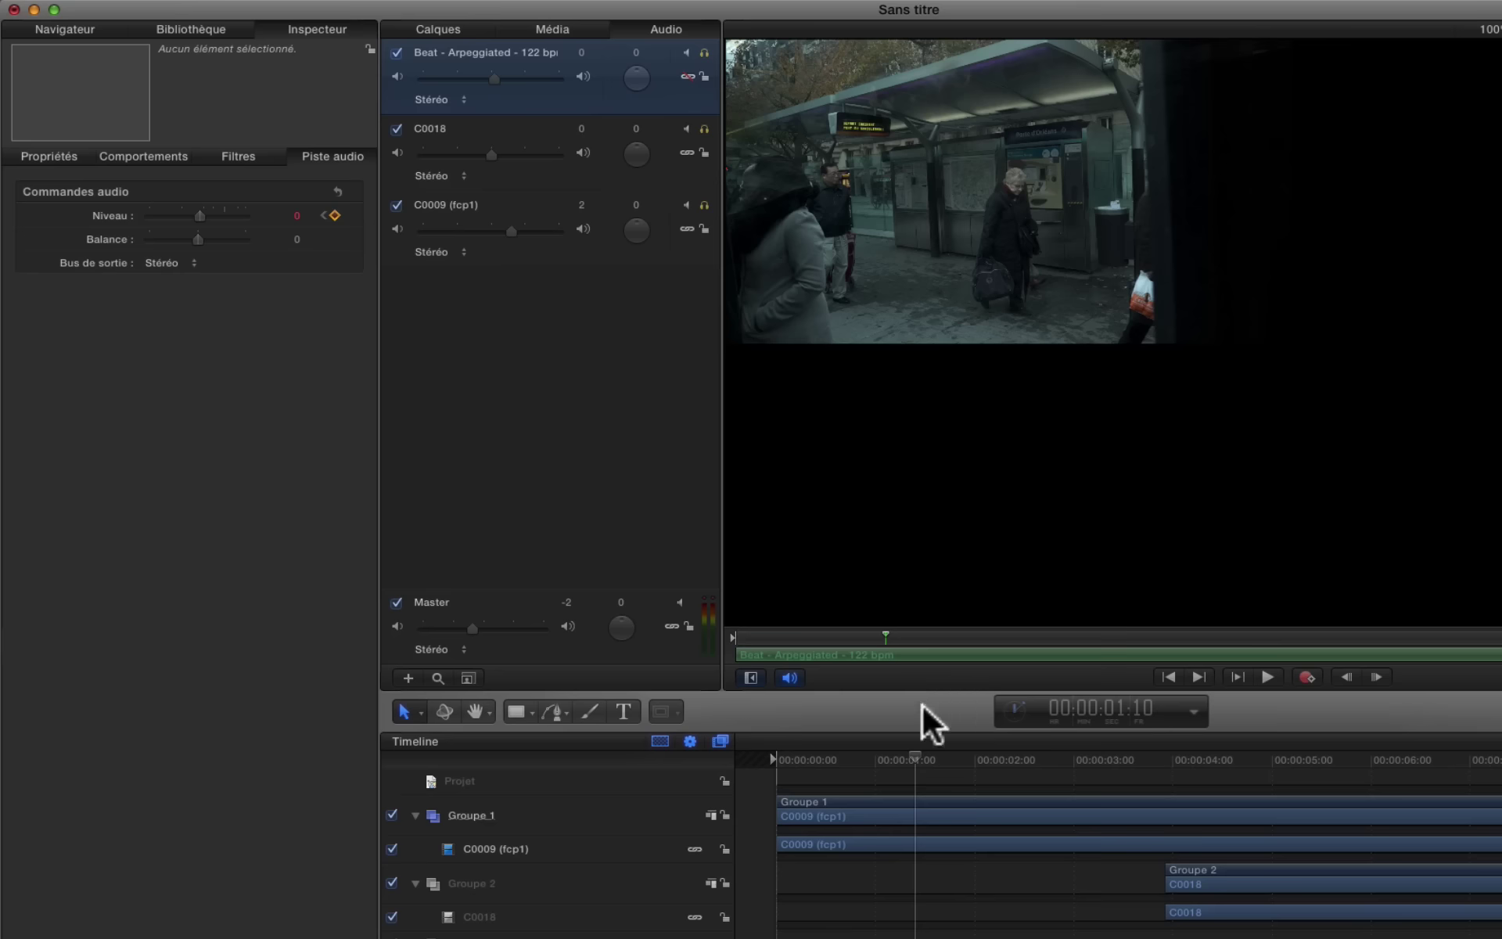
{"action": "left_click", "coordinate": [743, 763]}
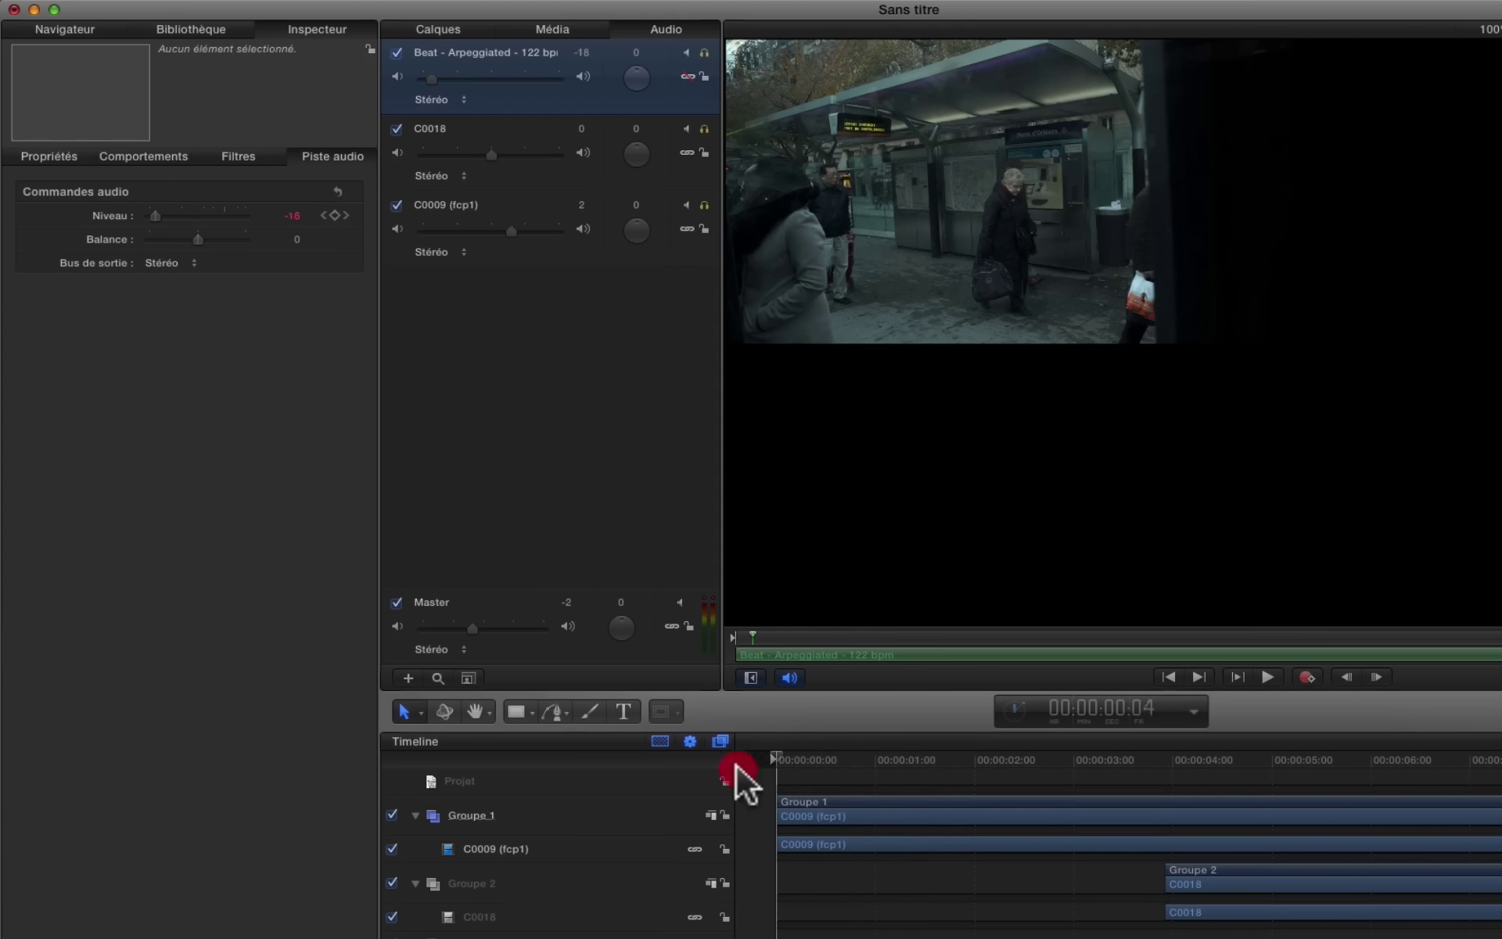
{"action": "key", "text": "space"}
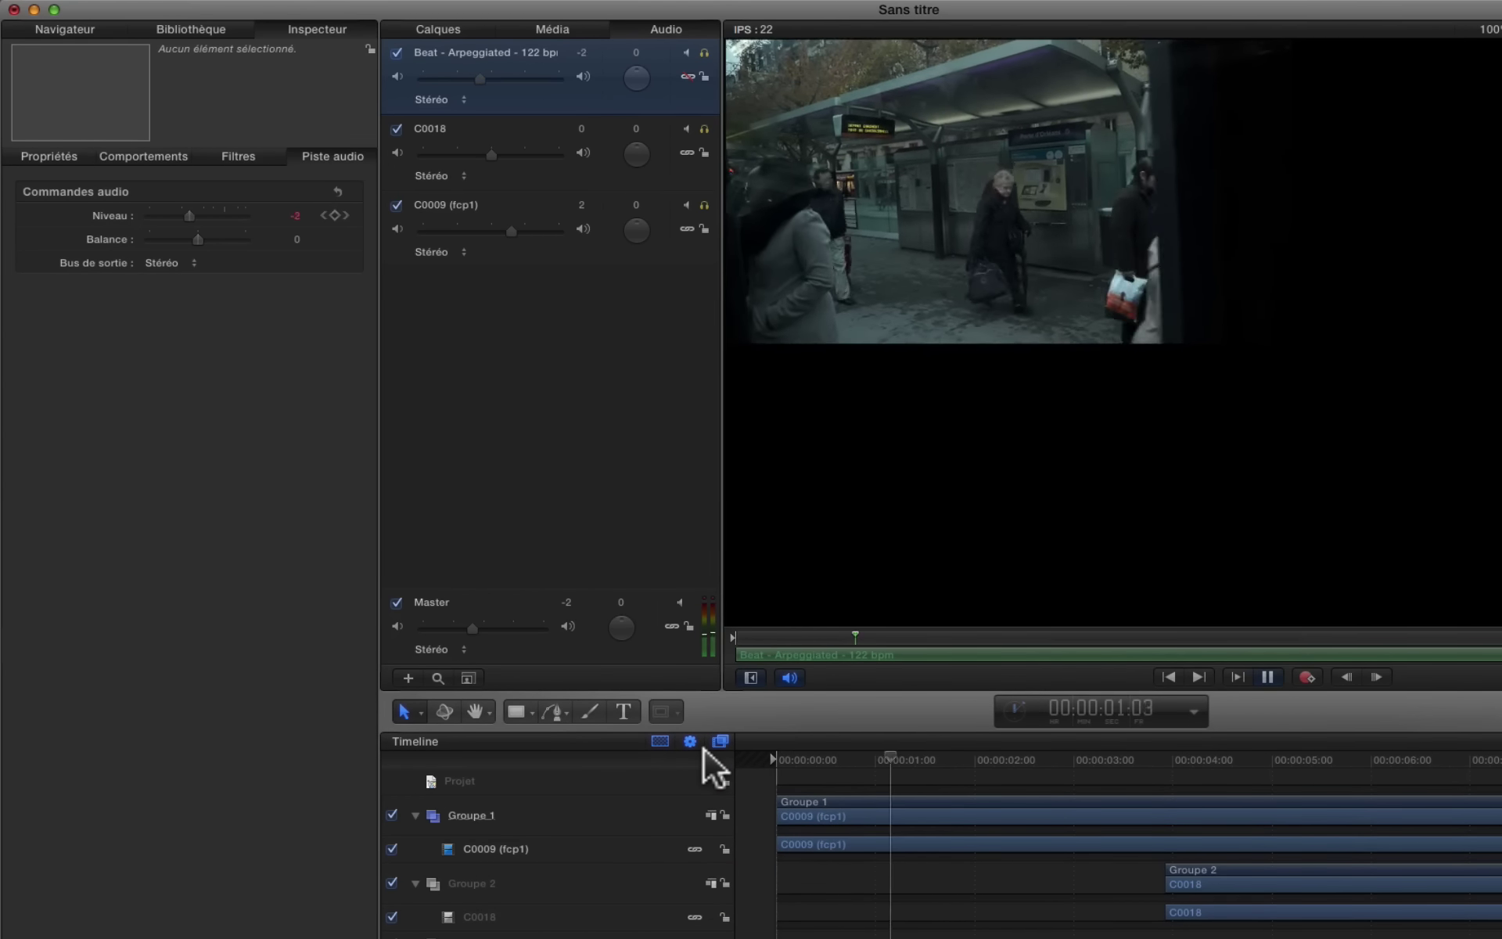
{"action": "key", "text": "space"}
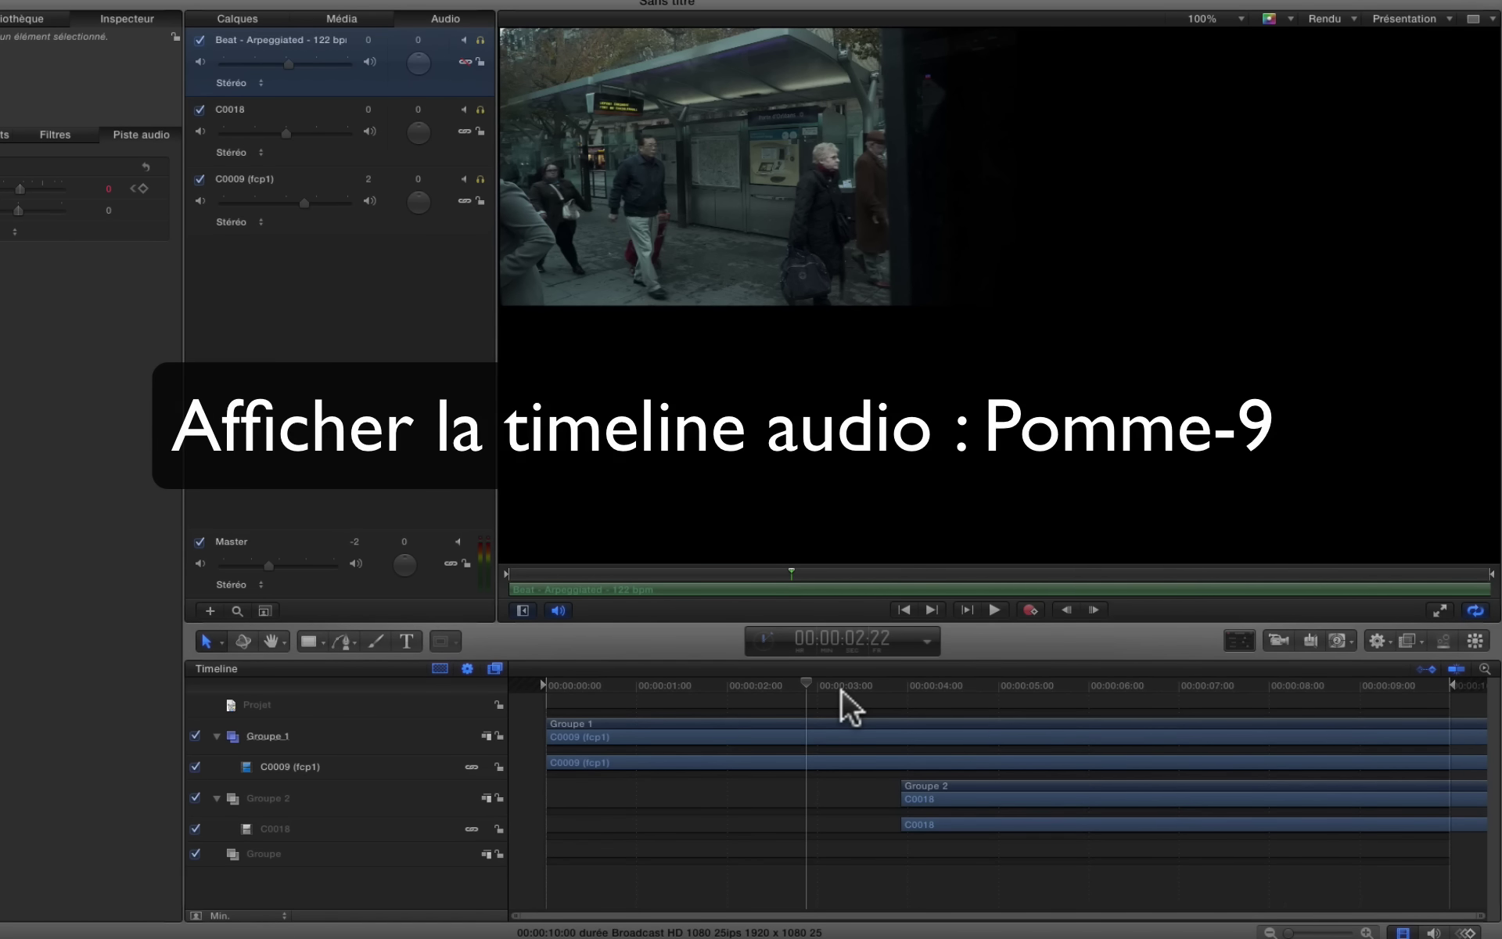
Display the audio timeline and play the Beat track's keyframed fade-in from the project start.
{"action": "key", "text": "super+9"}
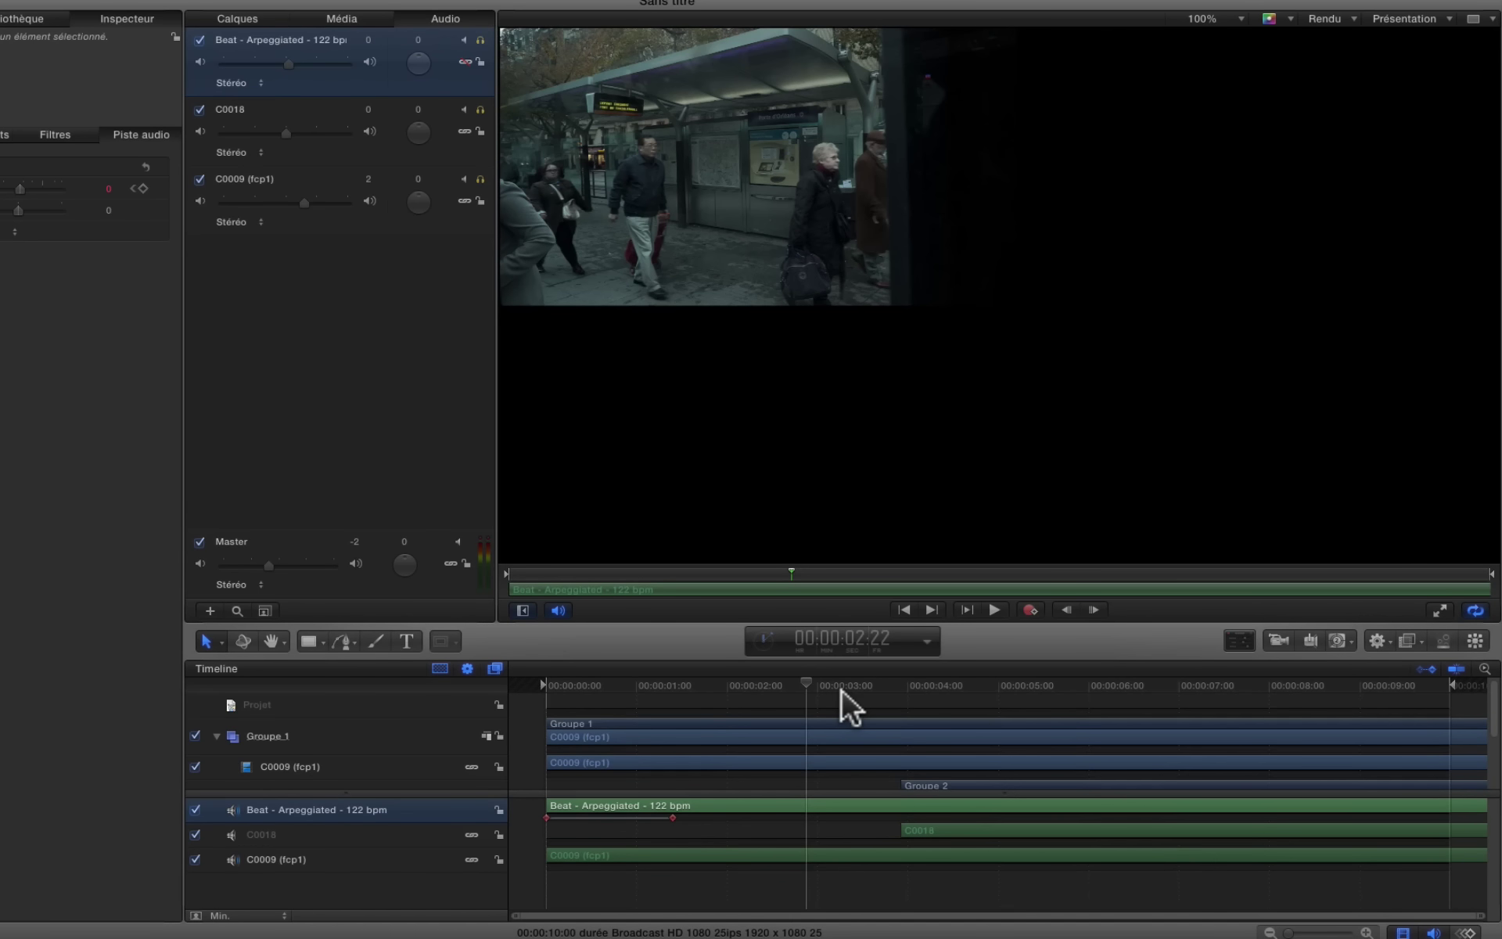
{"action": "left_click_drag", "start_coordinate": [730, 679], "coordinate": [519, 707]}
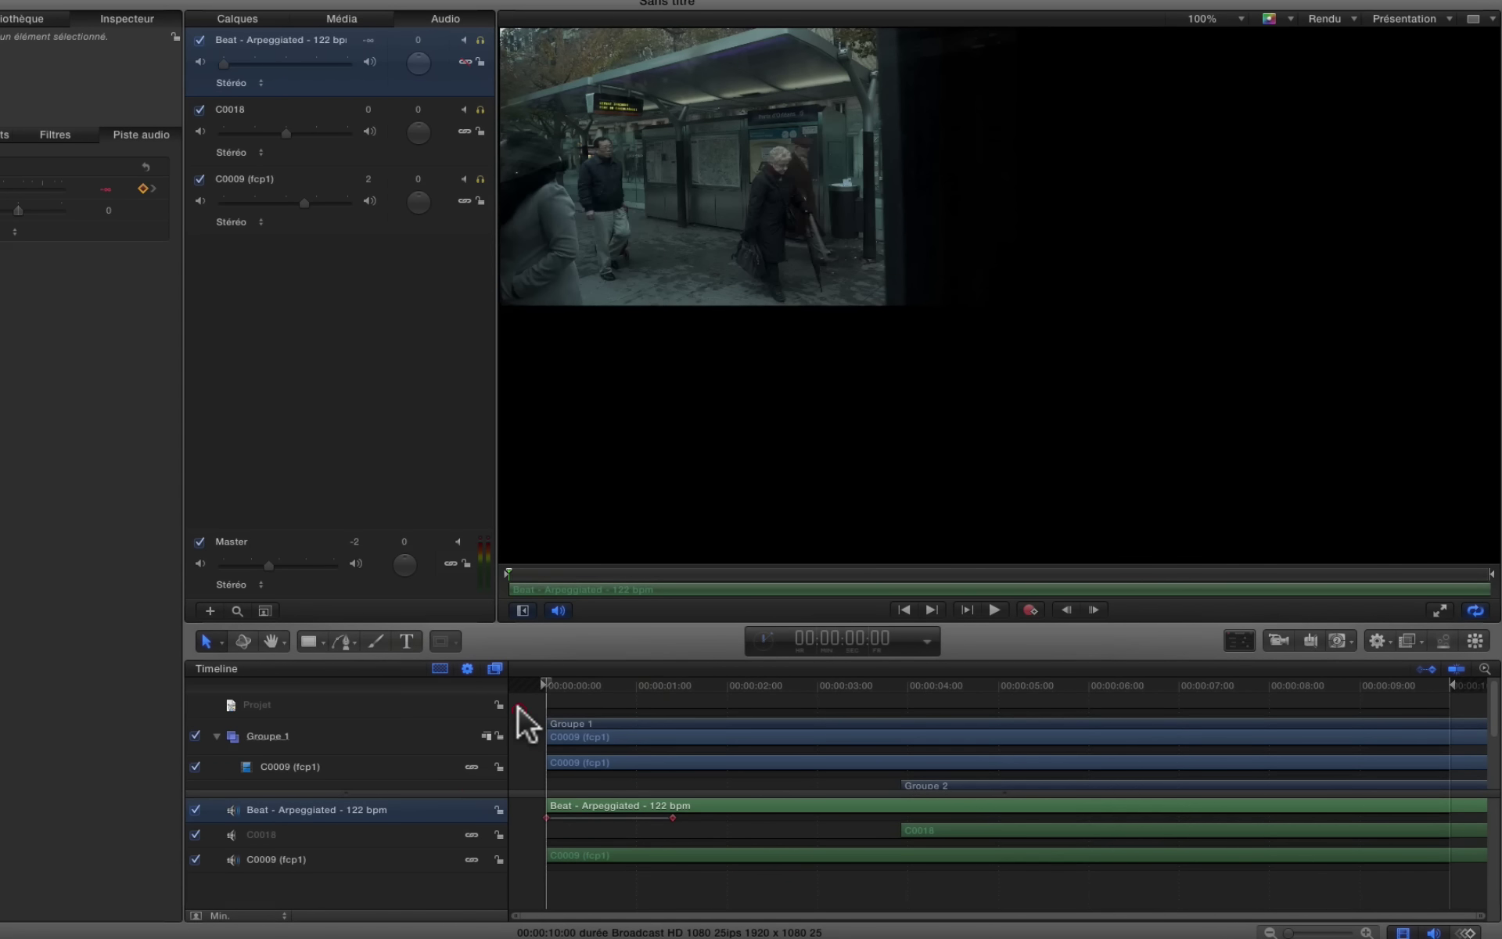
{"action": "key", "text": "space"}
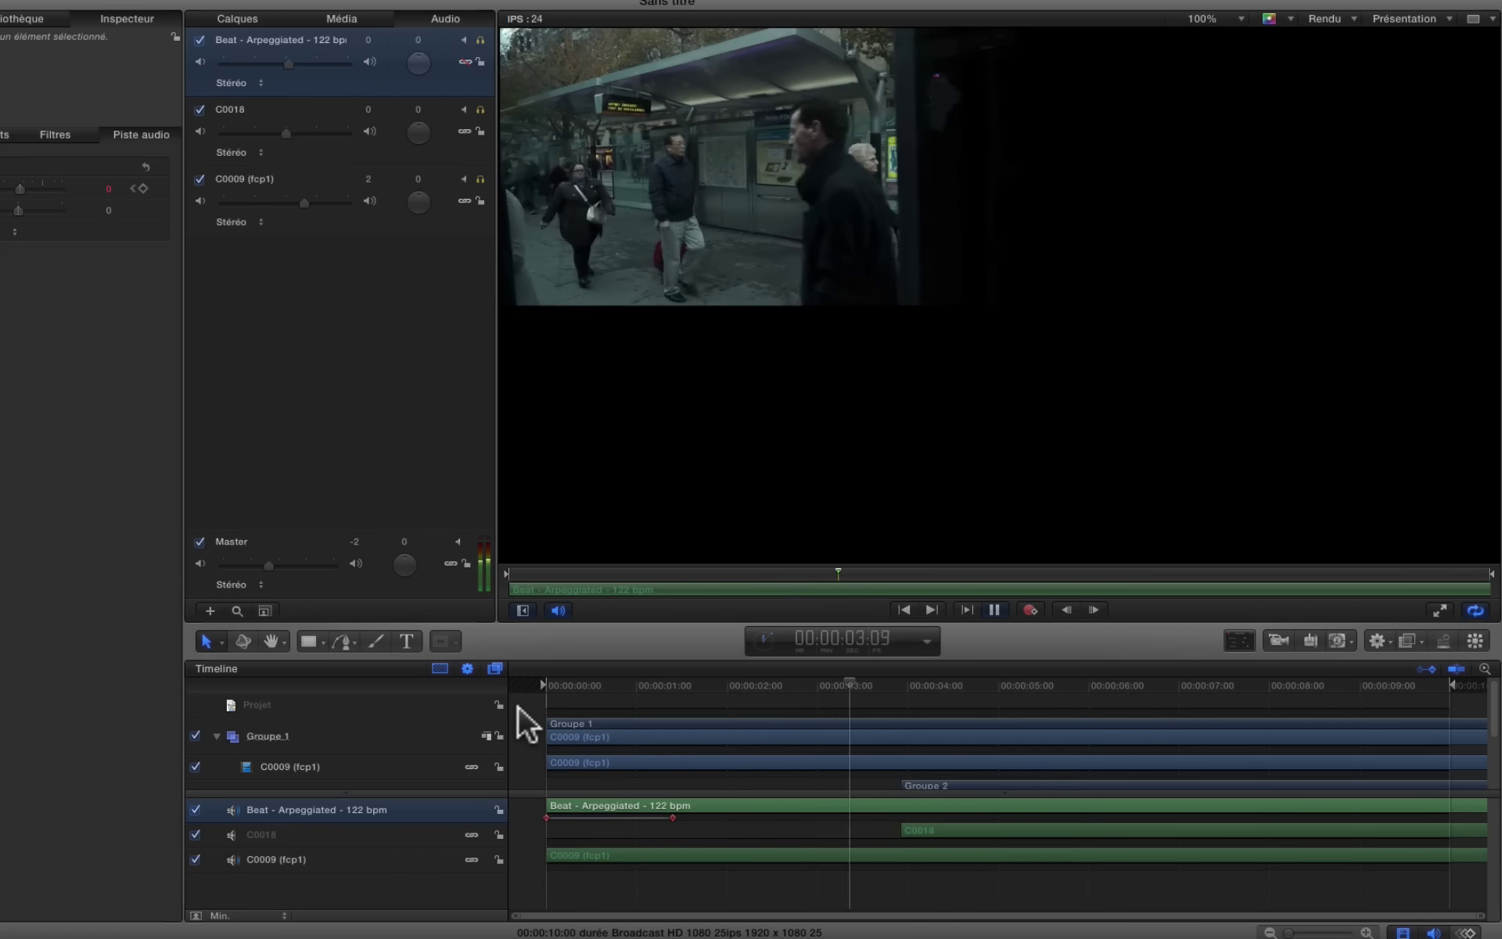
{"action": "key", "text": "space"}
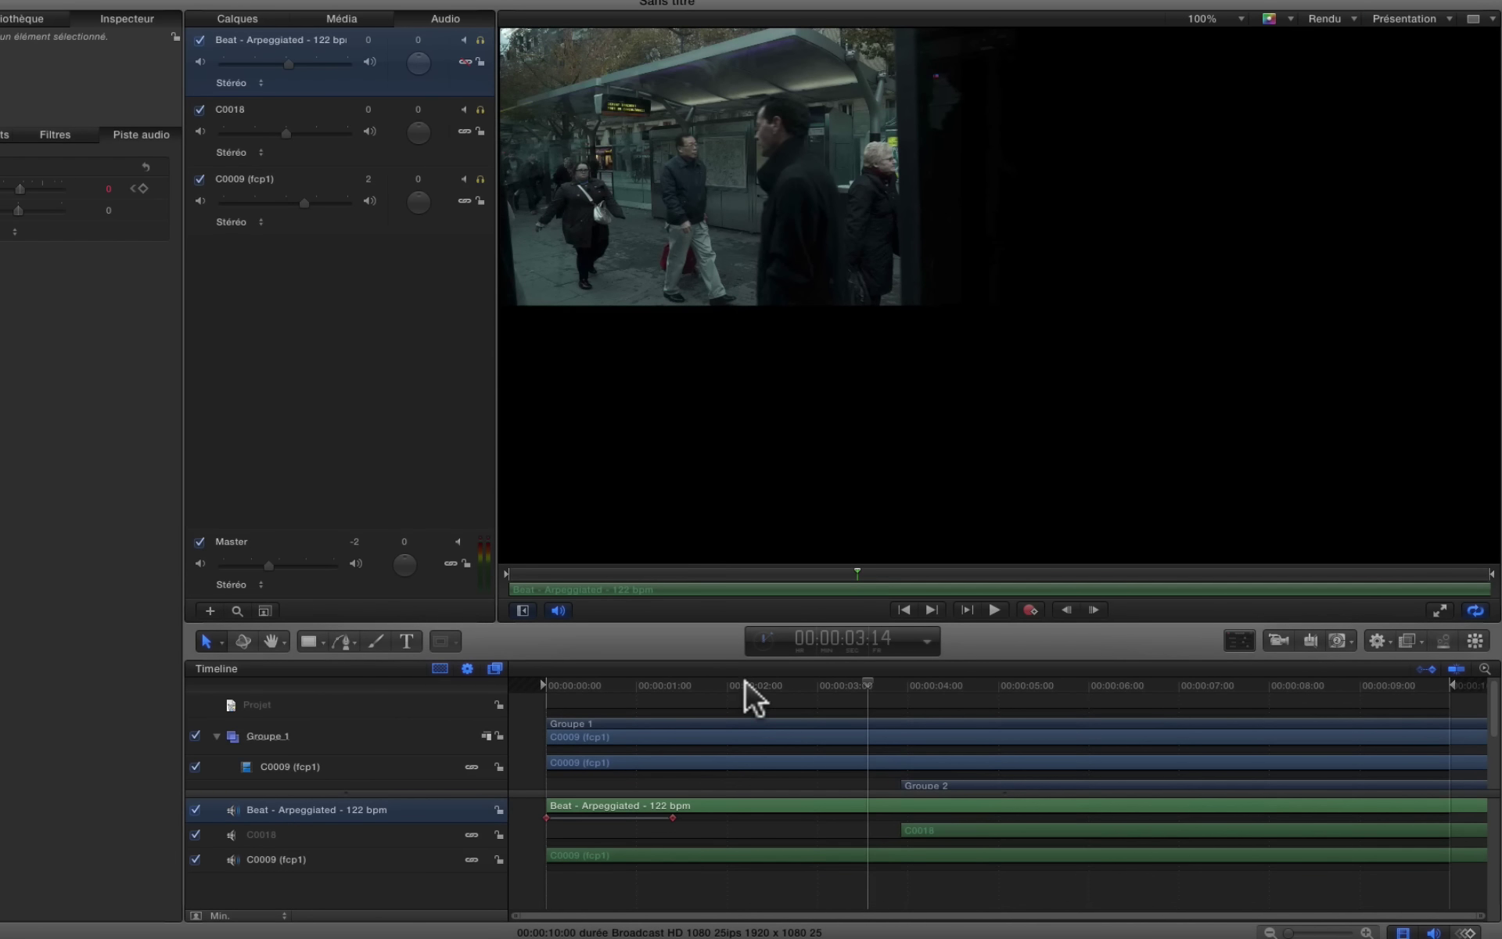
Return to the project start and reset the Beat - Arpeggiated - 122 bpm track's audio controls.
{"action": "left_click_drag", "start_coordinate": [746, 682], "coordinate": [525, 716]}
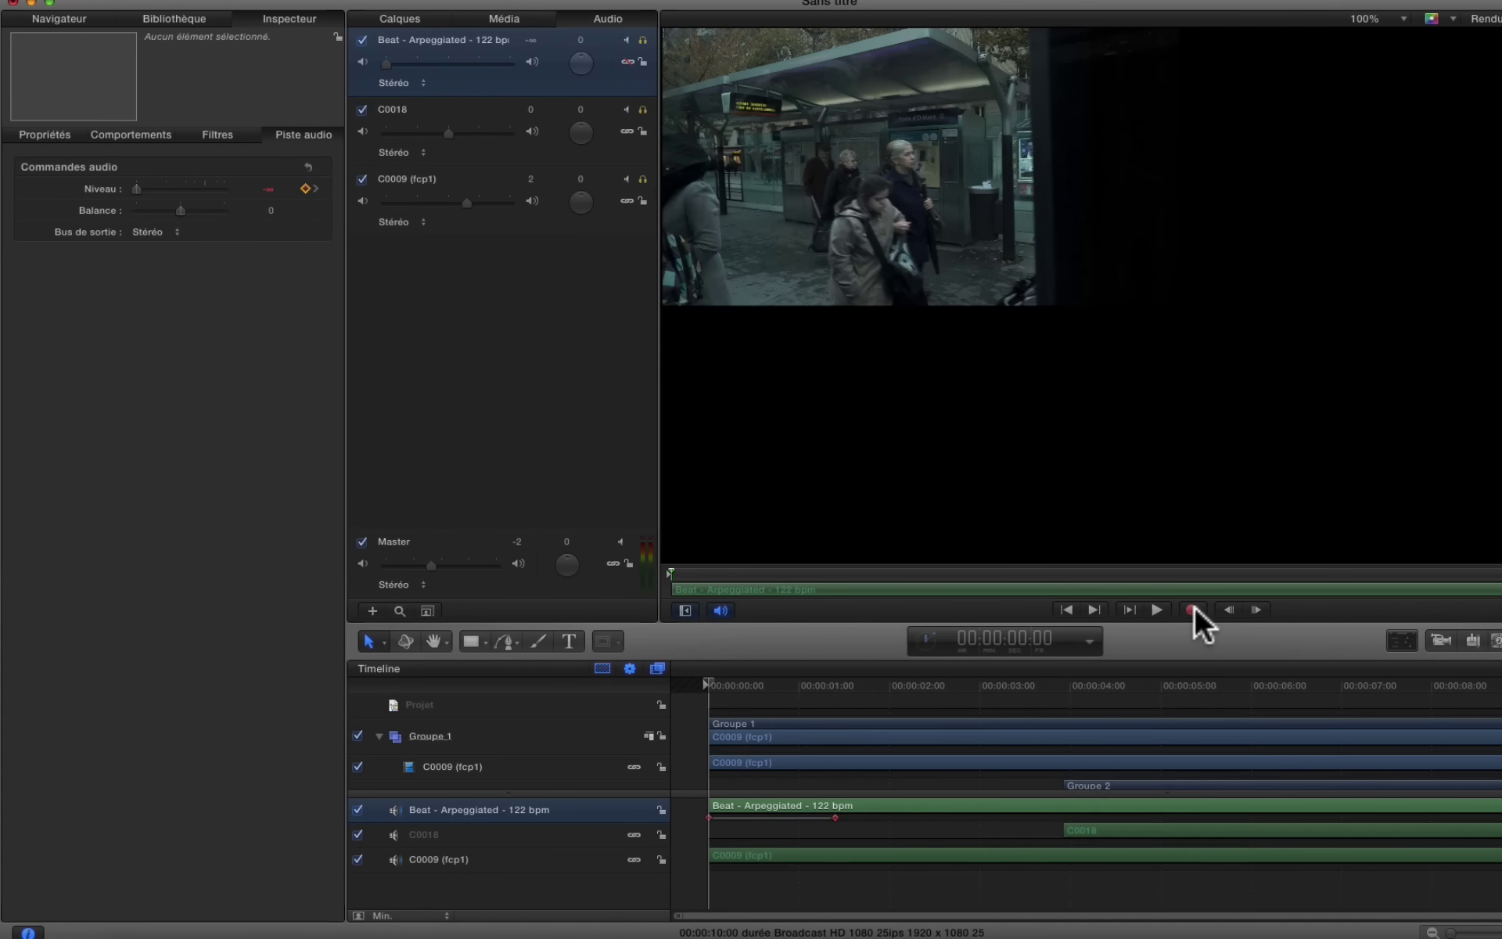
{"action": "left_click", "coordinate": [308, 167]}
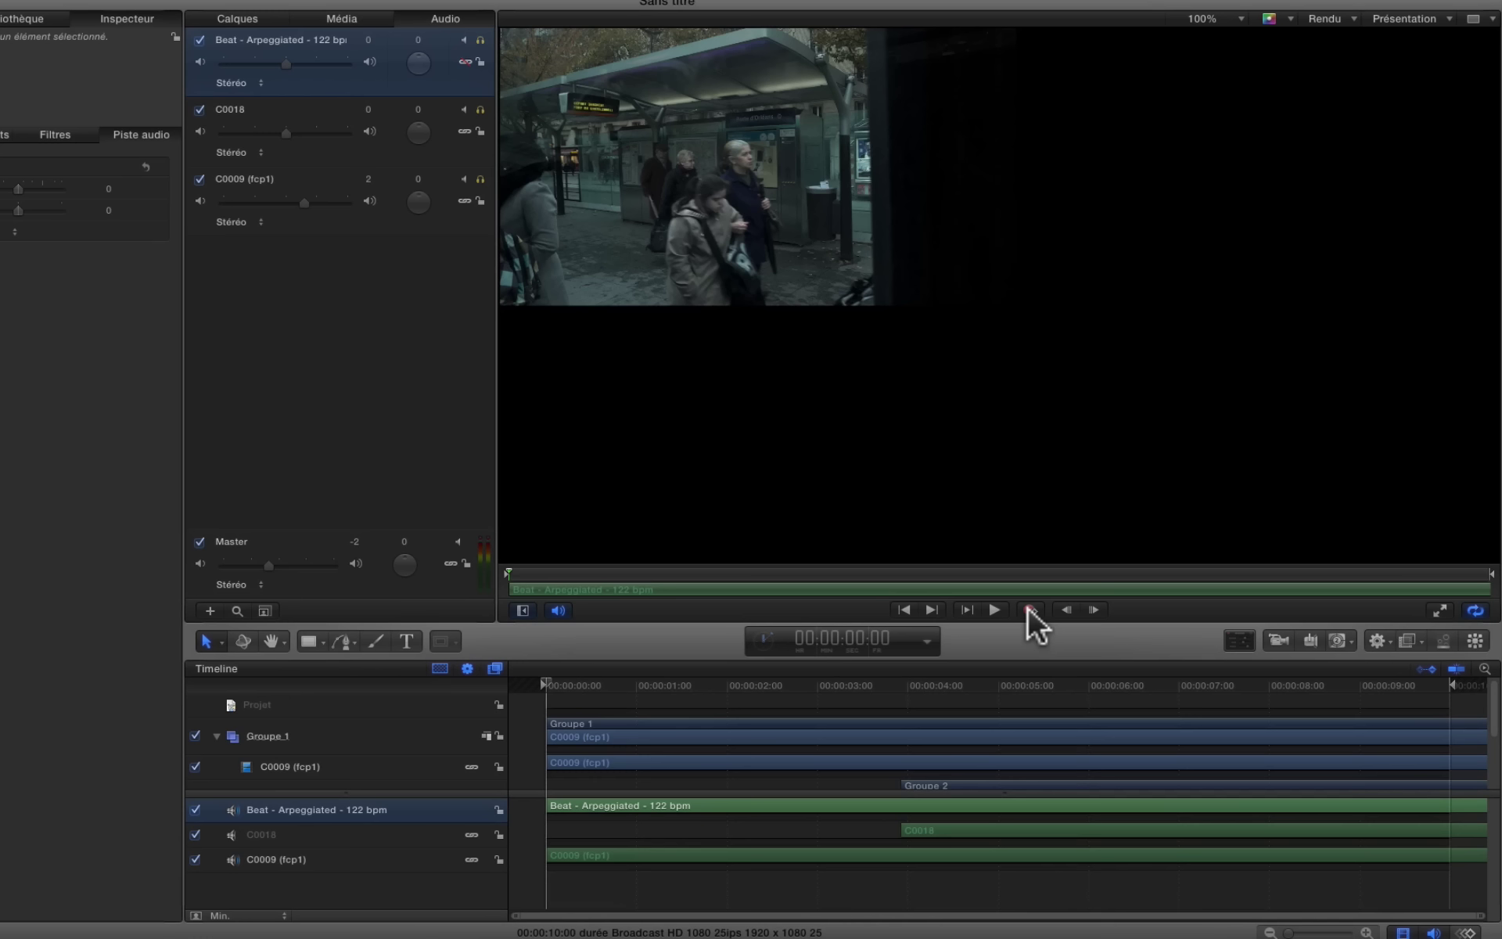
Record live volume changes on the Beat track during playback, starting from -∞, and hide the keyframes in the timeline.
{"action": "left_click", "coordinate": [1029, 608]}
{"action": "left_click_drag", "start_coordinate": [286, 61], "coordinate": [124, 73]}
{"action": "left_click", "coordinate": [993, 603]}
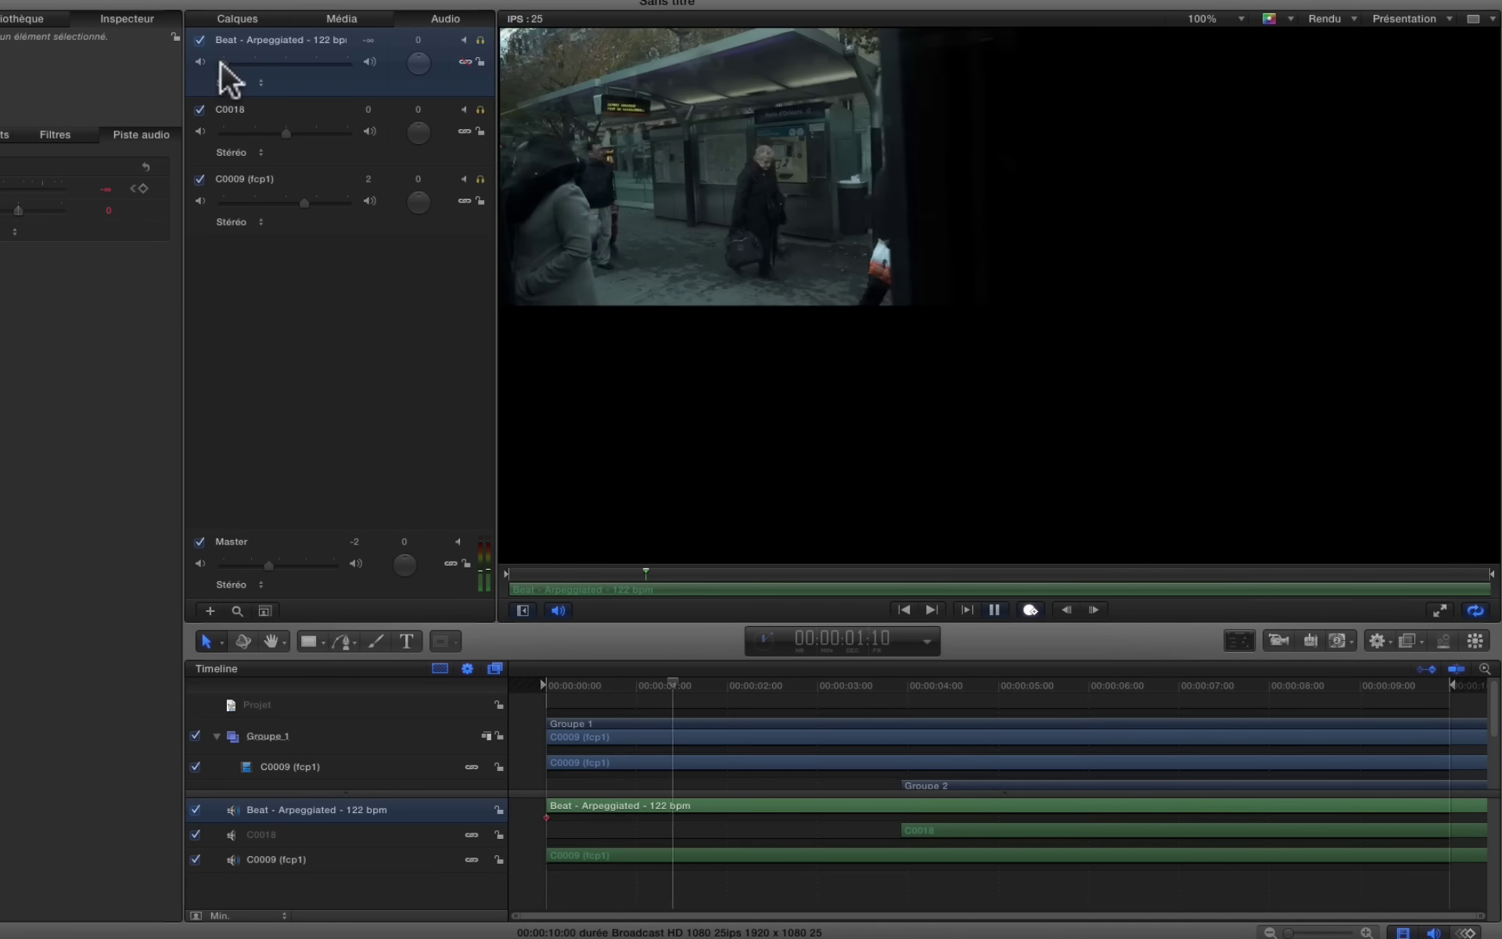
{"action": "mouse_move", "coordinate": [223, 64]}
{"action": "left_mouse_down"}
{"action": "mouse_move", "coordinate": [283, 69]}
{"action": "mouse_move", "coordinate": [194, 72]}
{"action": "left_mouse_up"}
{"action": "key", "text": "space"}
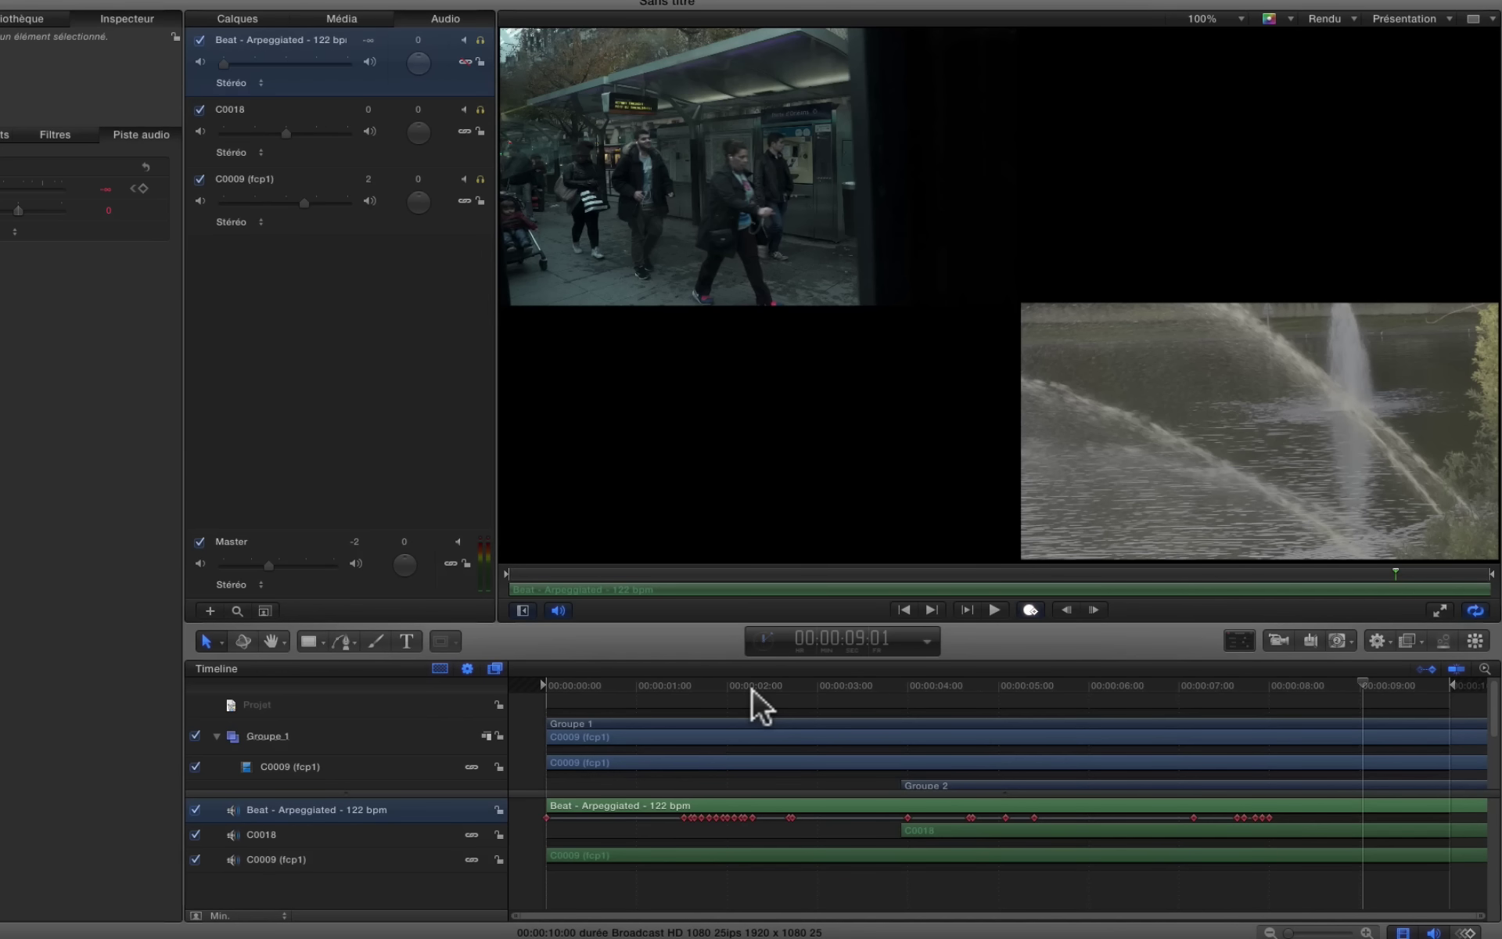
{"action": "left_click", "coordinate": [1424, 669]}
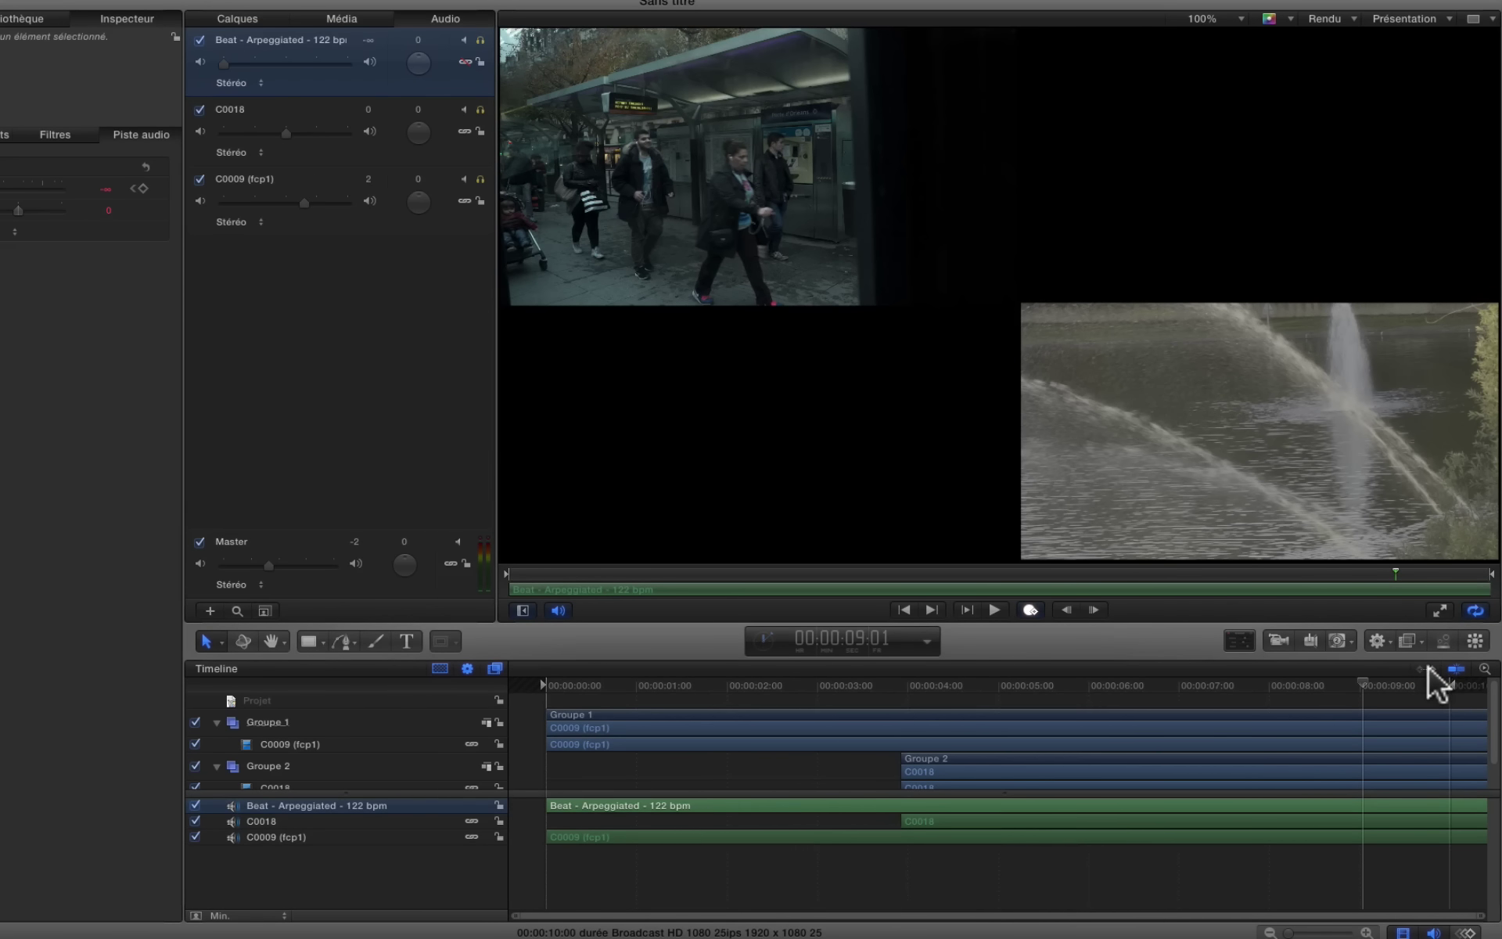
Show the recorded keyframes in the timeline and turn off animation recording.
{"action": "left_click", "coordinate": [1429, 668]}
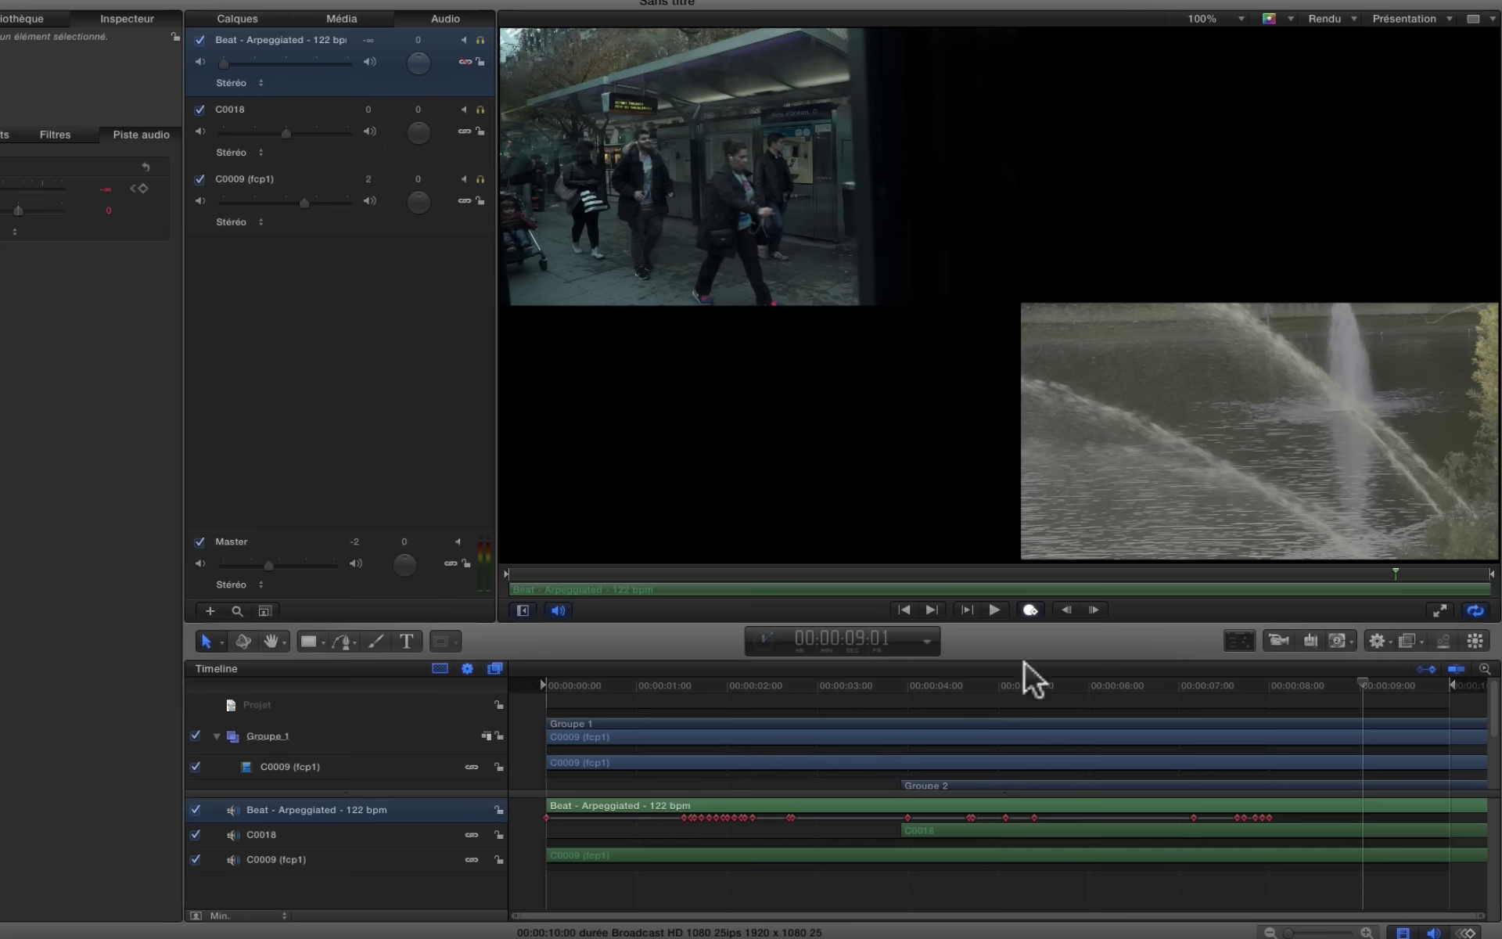
{"action": "left_click", "coordinate": [1030, 609]}
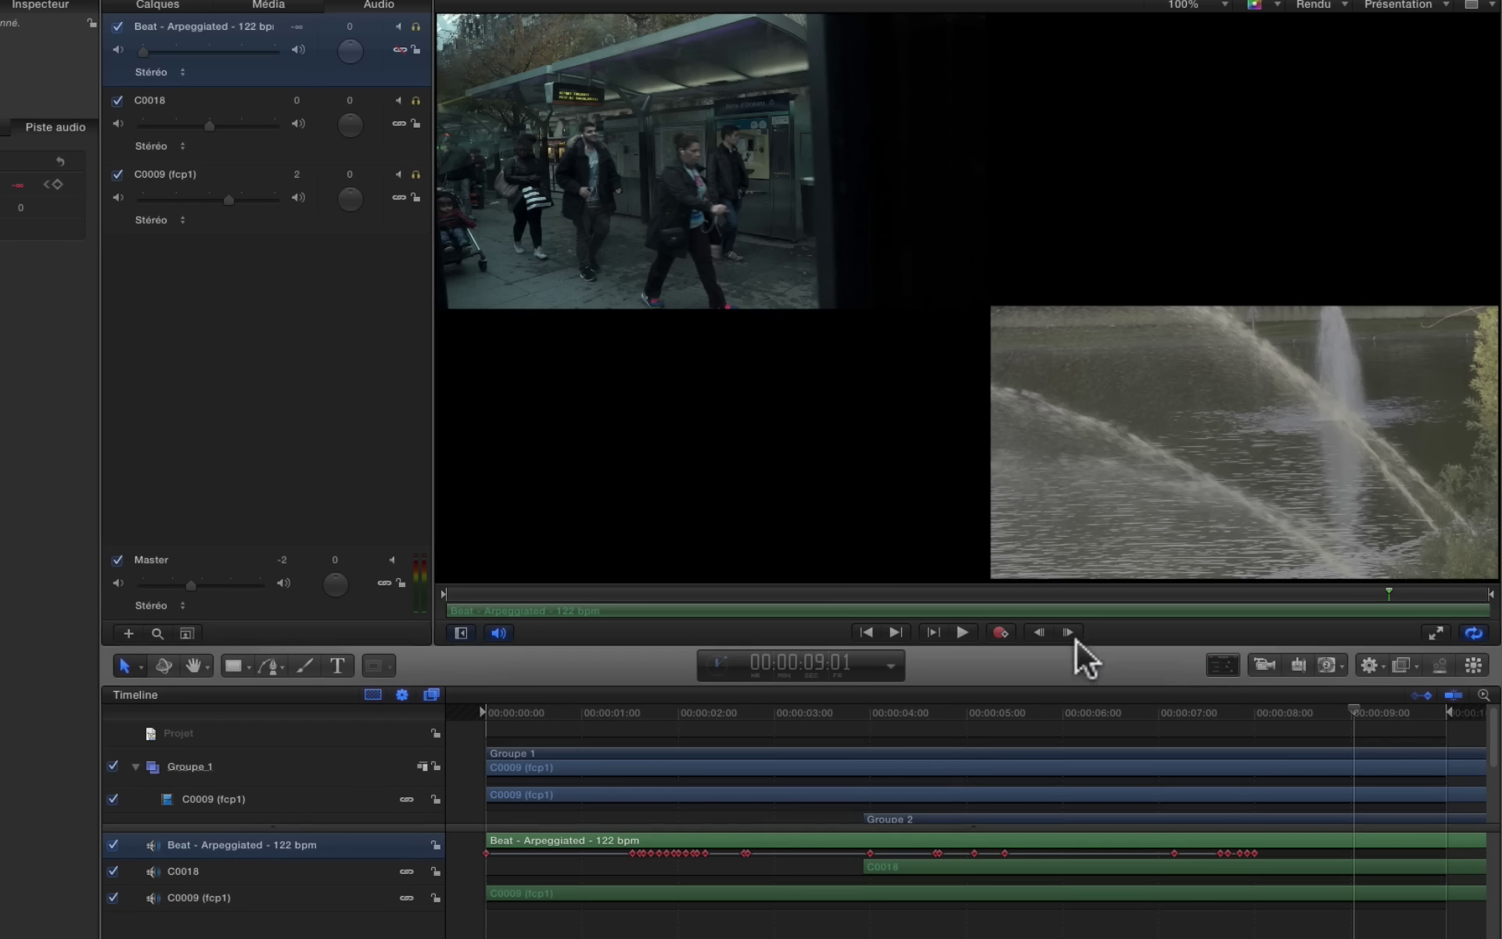
Unlink the C0009 (fcp1) audio from its video and move the audio clip to start at about 00:00:01:00.
{"action": "left_click_drag", "start_coordinate": [1070, 661], "coordinate": [1072, 513]}
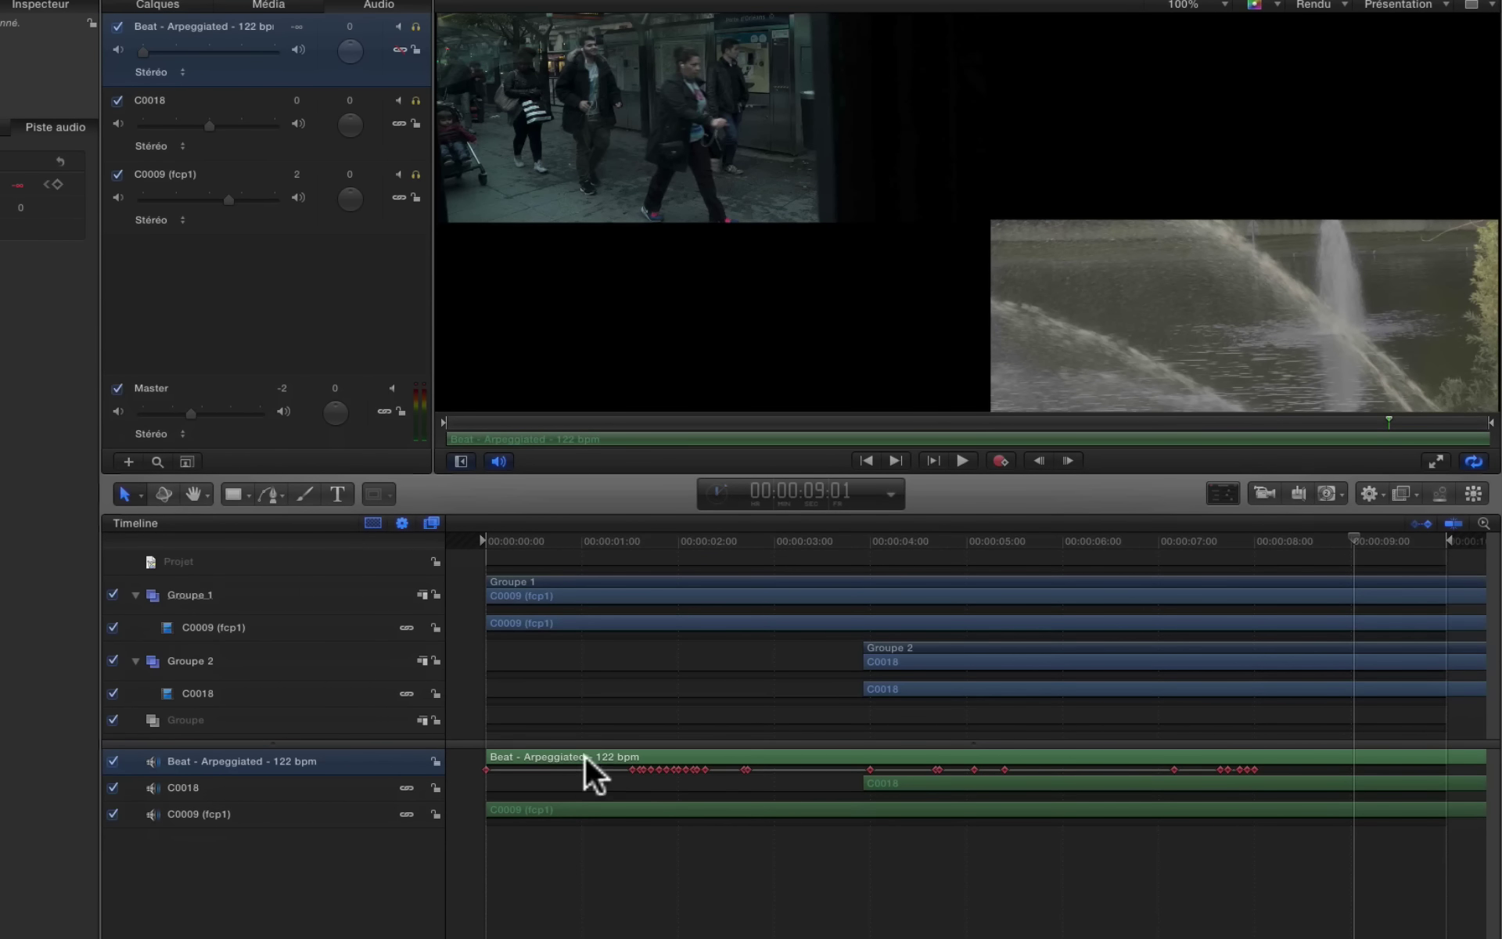
{"action": "left_click_drag", "start_coordinate": [601, 743], "coordinate": [597, 778]}
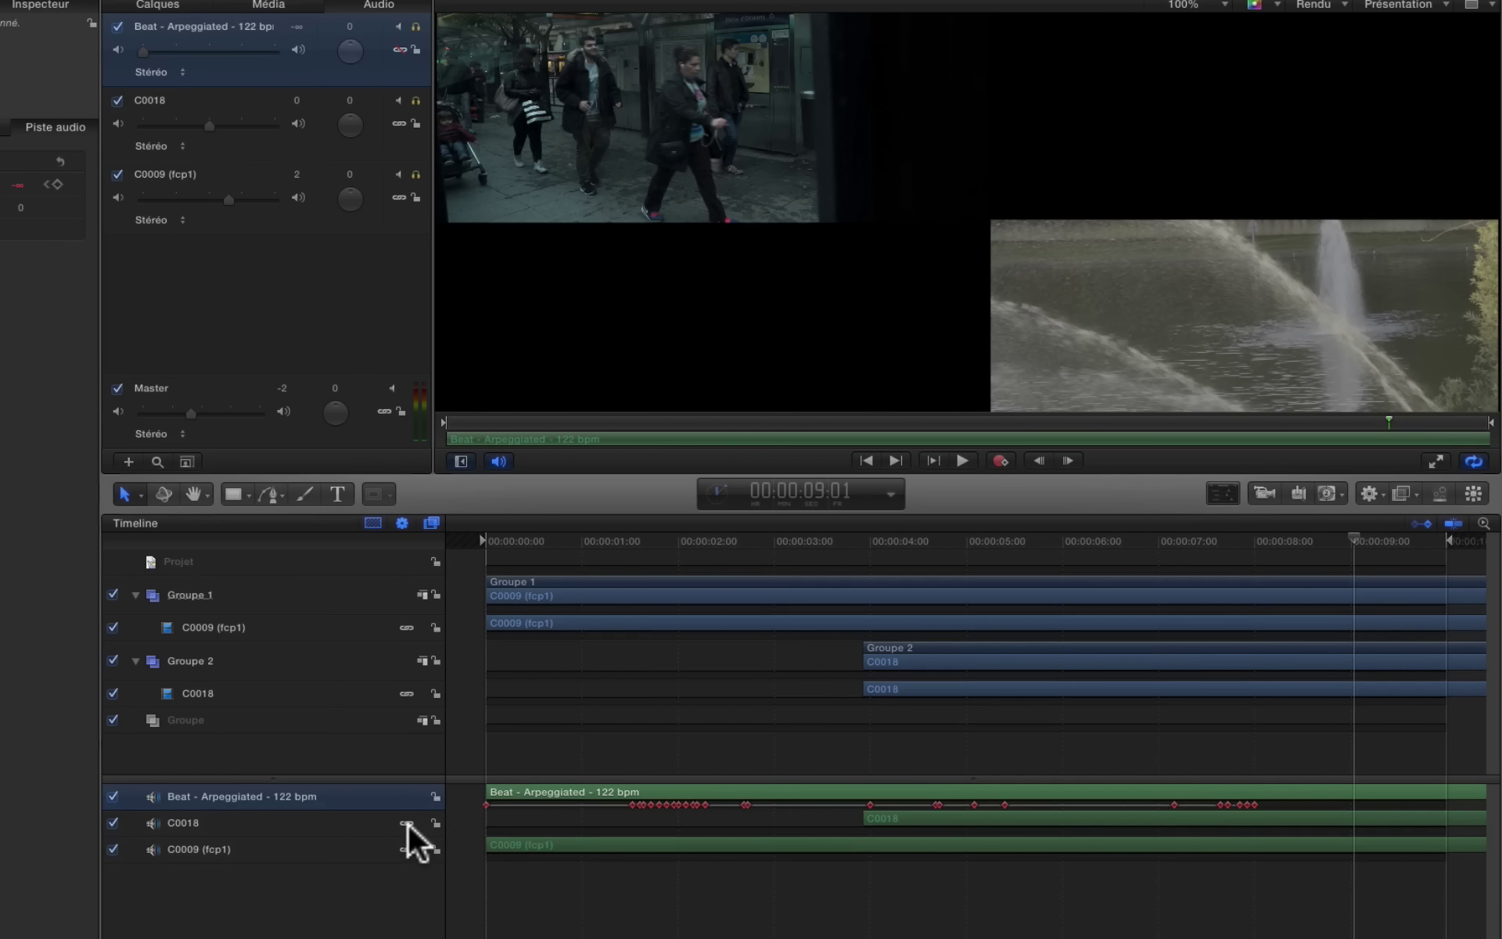
{"action": "left_click", "coordinate": [407, 850]}
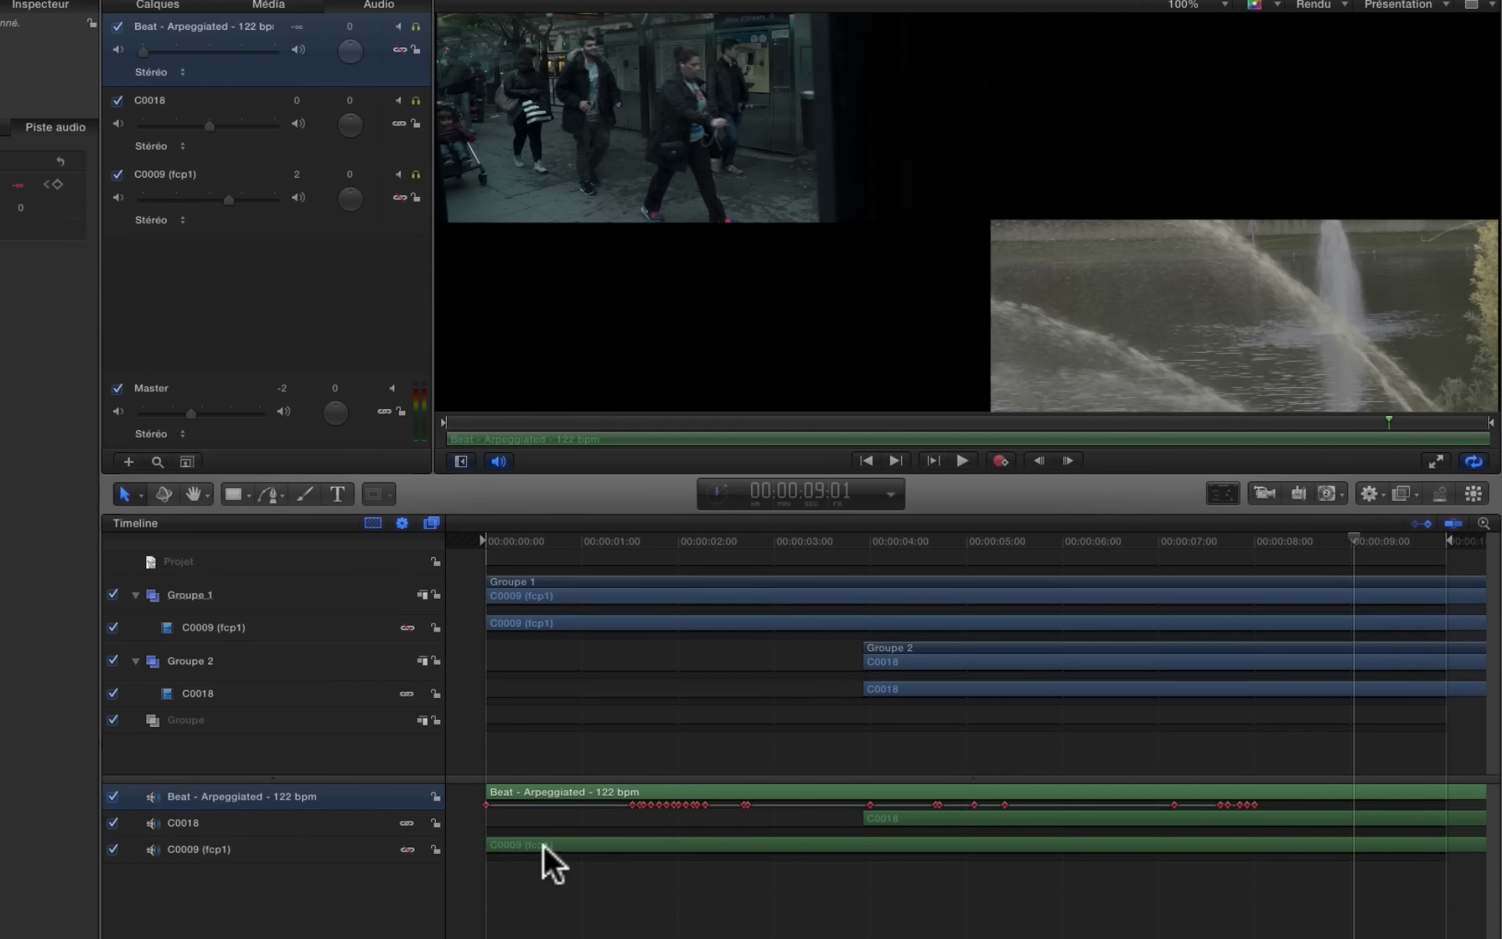
{"action": "mouse_move", "coordinate": [530, 851]}
{"action": "left_mouse_down"}
{"action": "mouse_move", "coordinate": [626, 844]}
{"action": "mouse_move", "coordinate": [635, 860]}
{"action": "mouse_move", "coordinate": [626, 843]}
{"action": "left_mouse_up"}
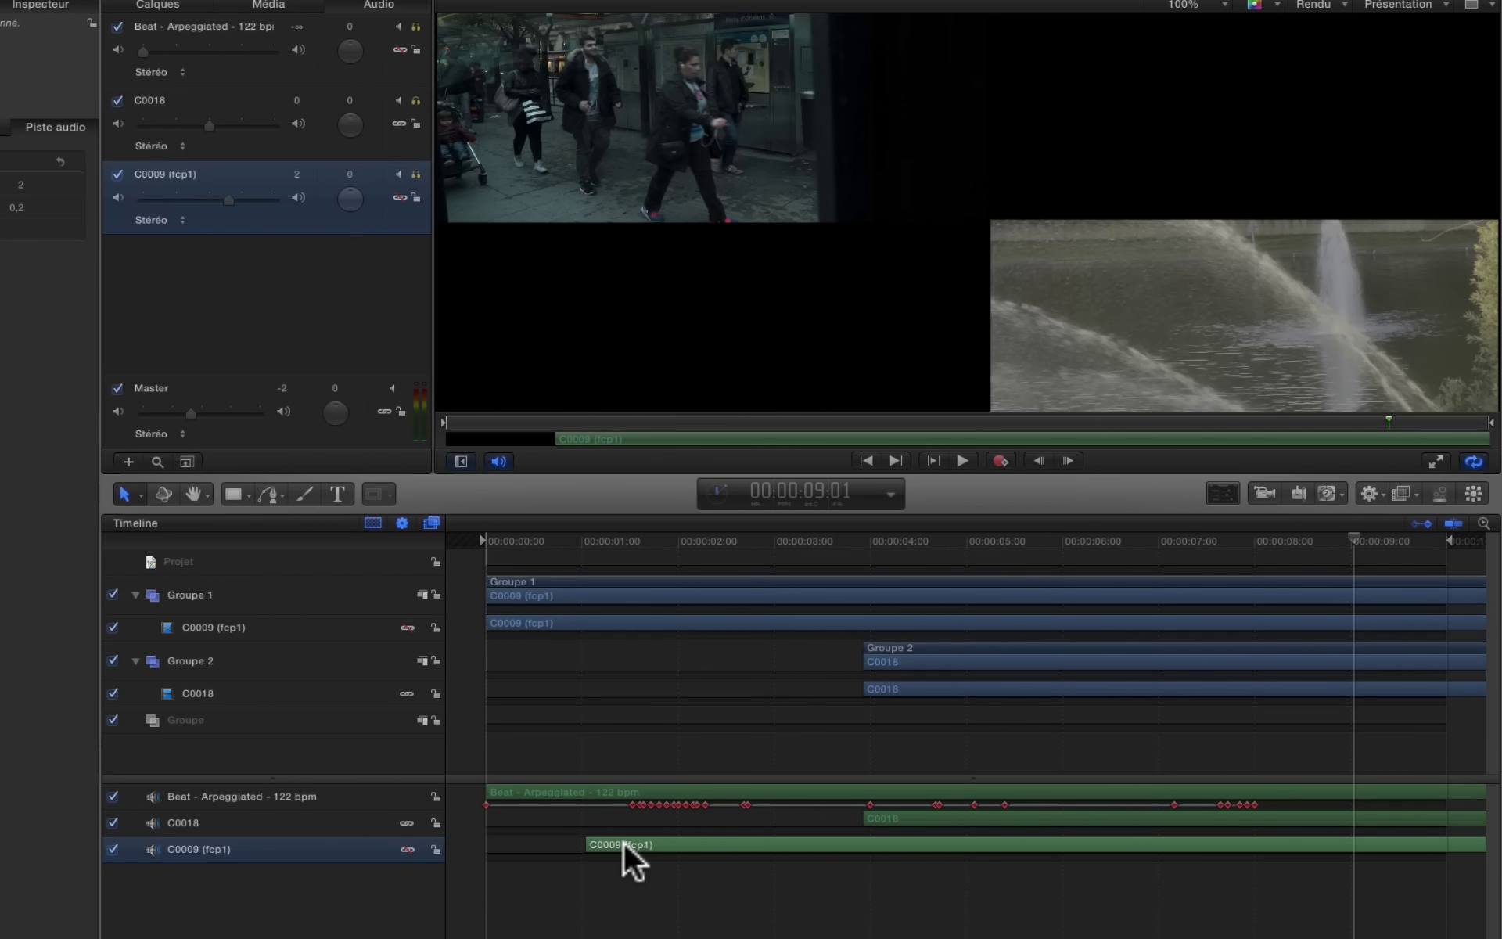
Relink the C0009 (fcp1) audio with its video and move the audio clip back to the project start.
{"action": "left_click", "coordinate": [407, 850]}
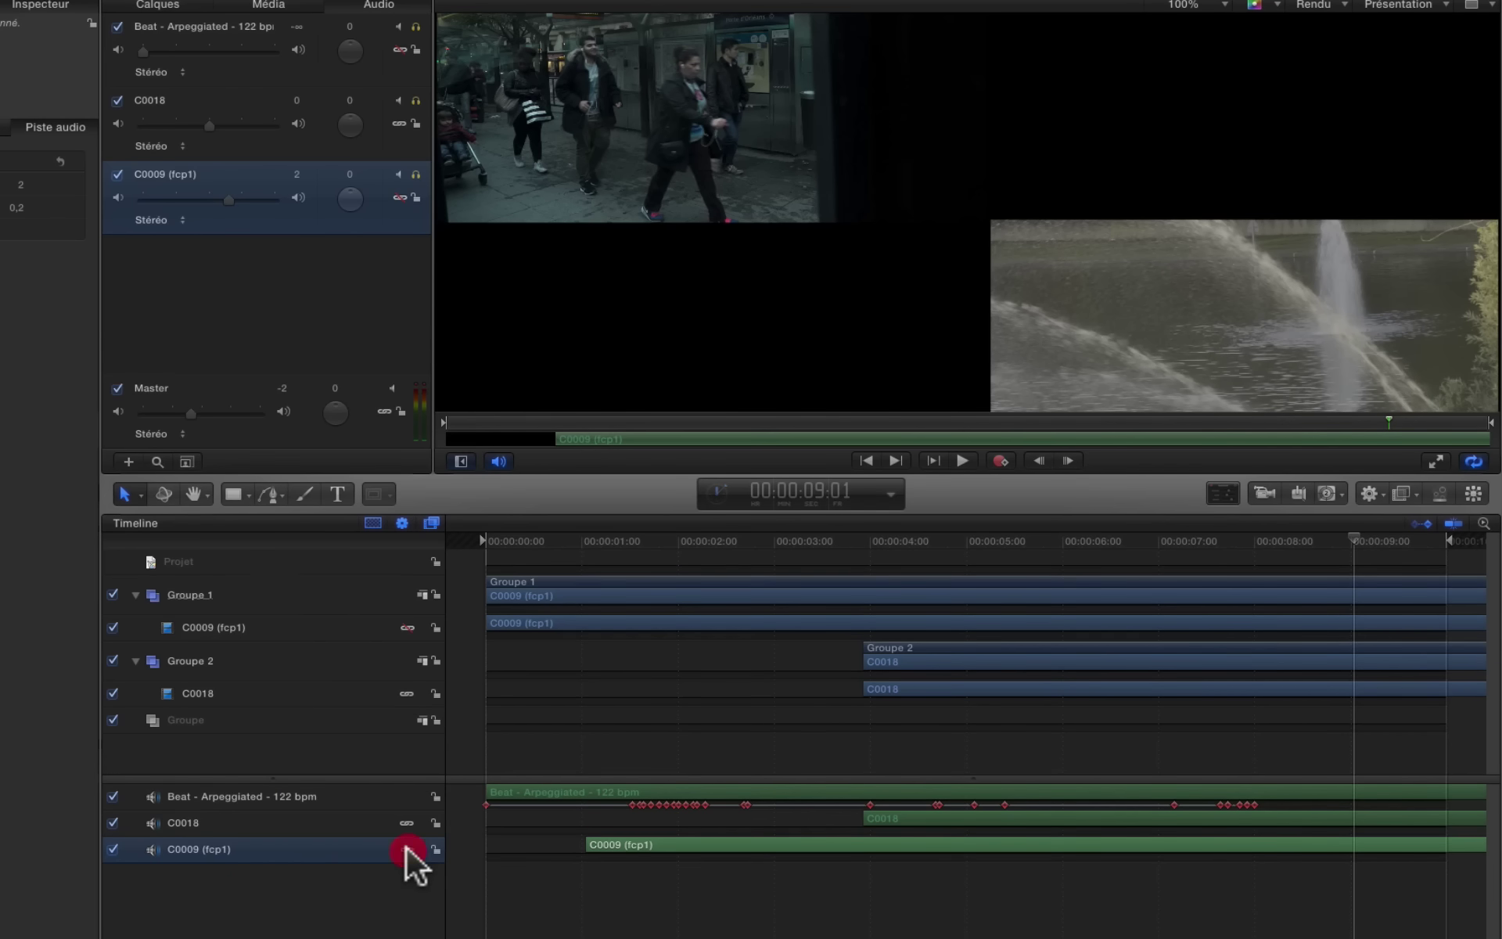
{"action": "left_click_drag", "start_coordinate": [609, 843], "coordinate": [498, 834]}
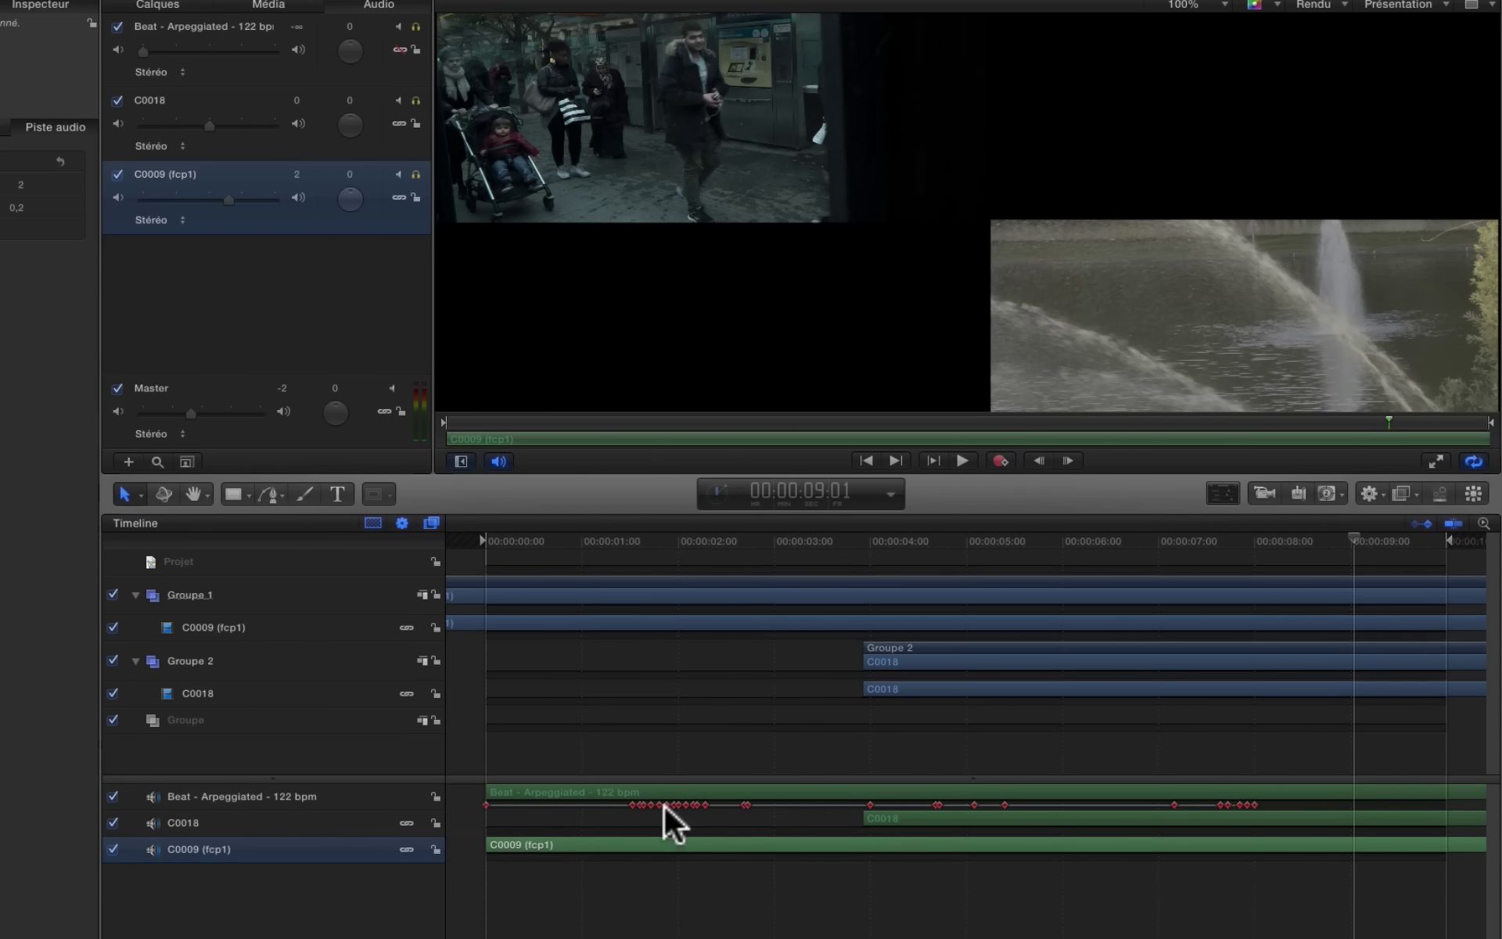
Lock the Beat - Arpeggiated - 122 bpm audio track and try to move its clip.
{"action": "left_click", "coordinate": [576, 806]}
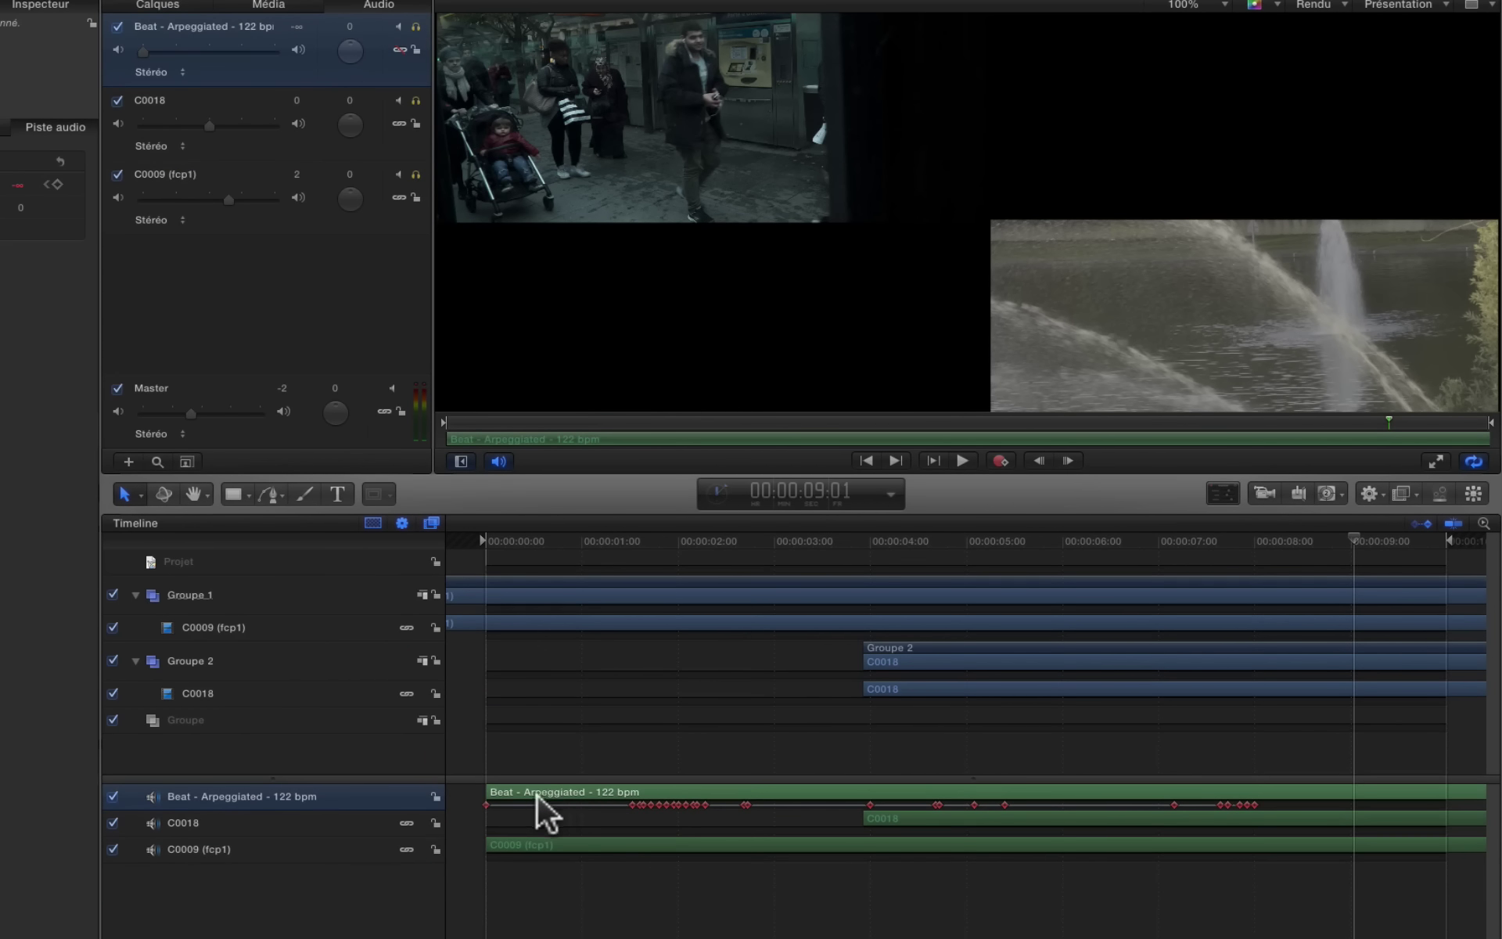
{"action": "left_click", "coordinate": [434, 796]}
{"action": "left_click_drag", "start_coordinate": [704, 832], "coordinate": [665, 818]}
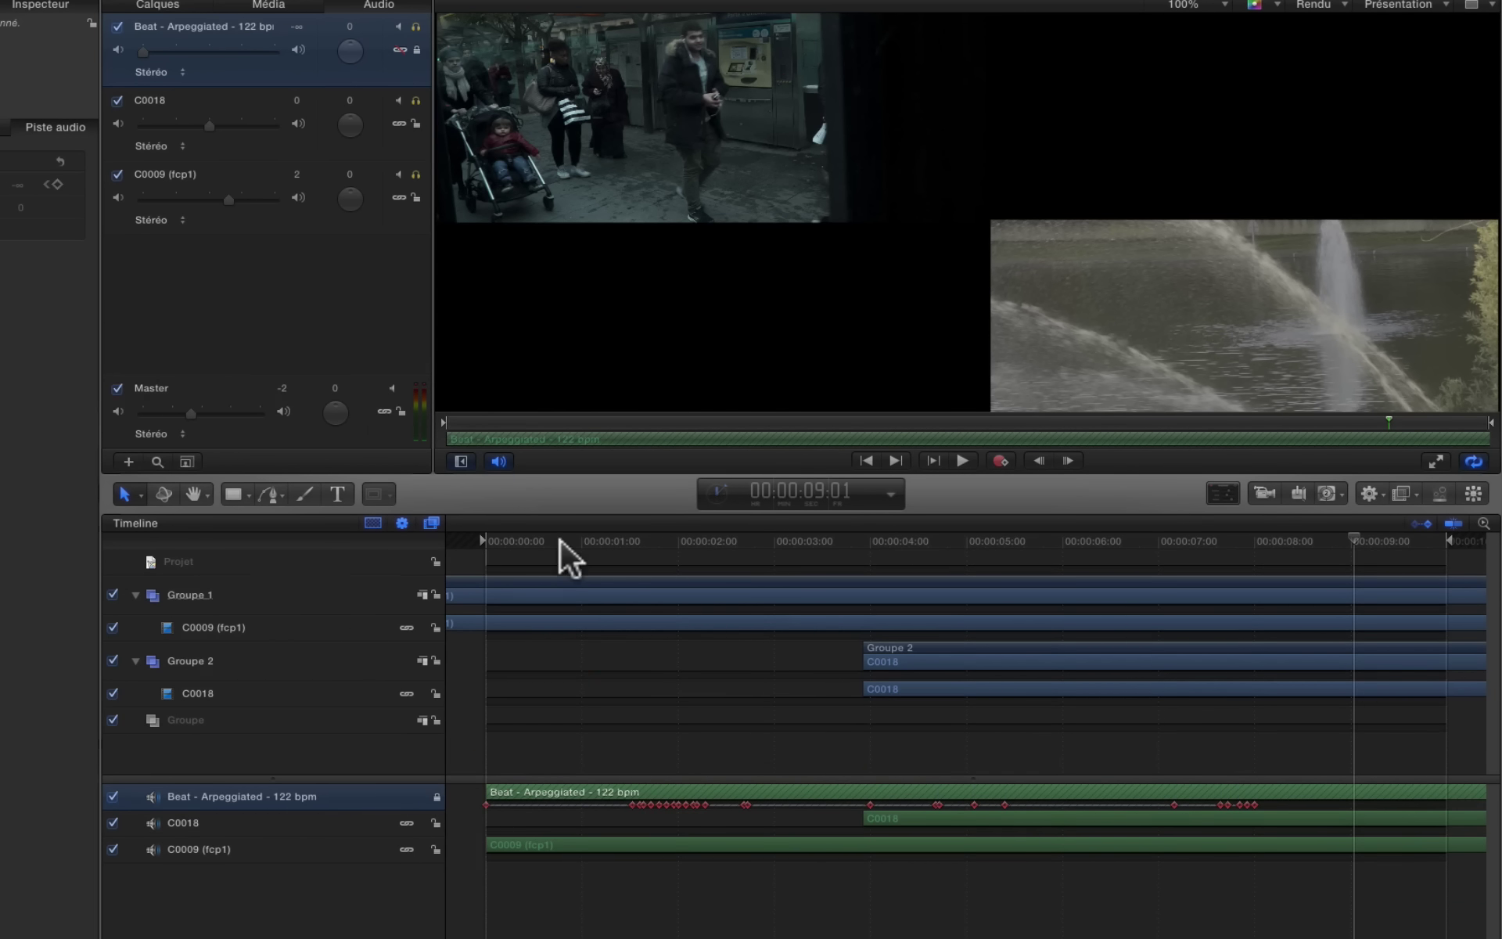
Display the keyframe editor with the Beat - Arpeggiated - 122 bpm waveform behind its level curve.
{"action": "left_click_drag", "start_coordinate": [547, 540], "coordinate": [488, 541]}
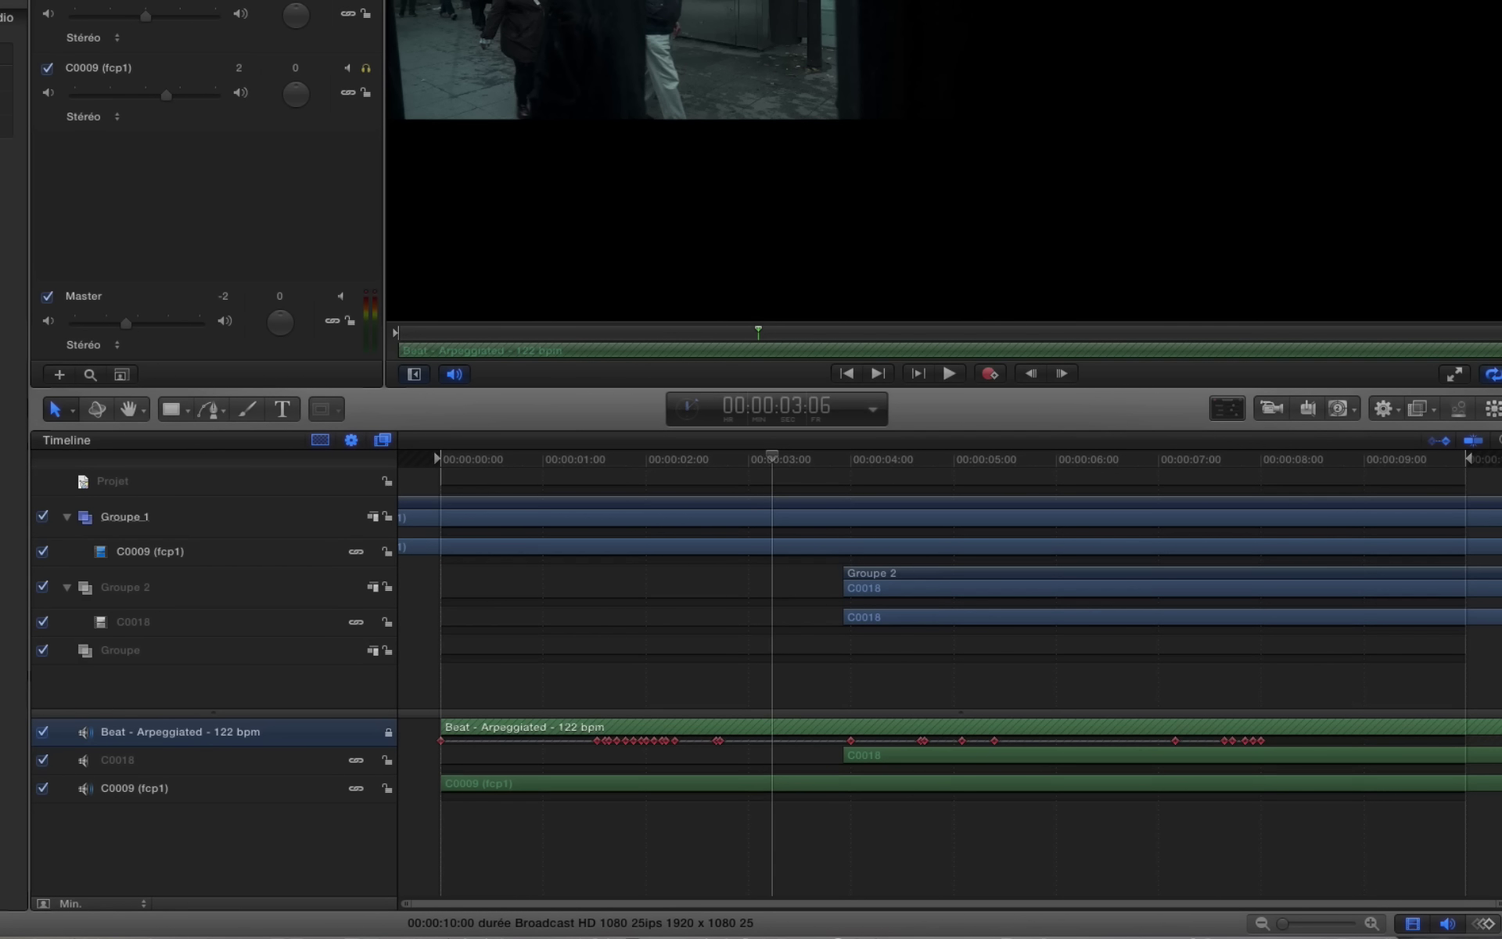
{"action": "left_click", "coordinate": [1486, 925]}
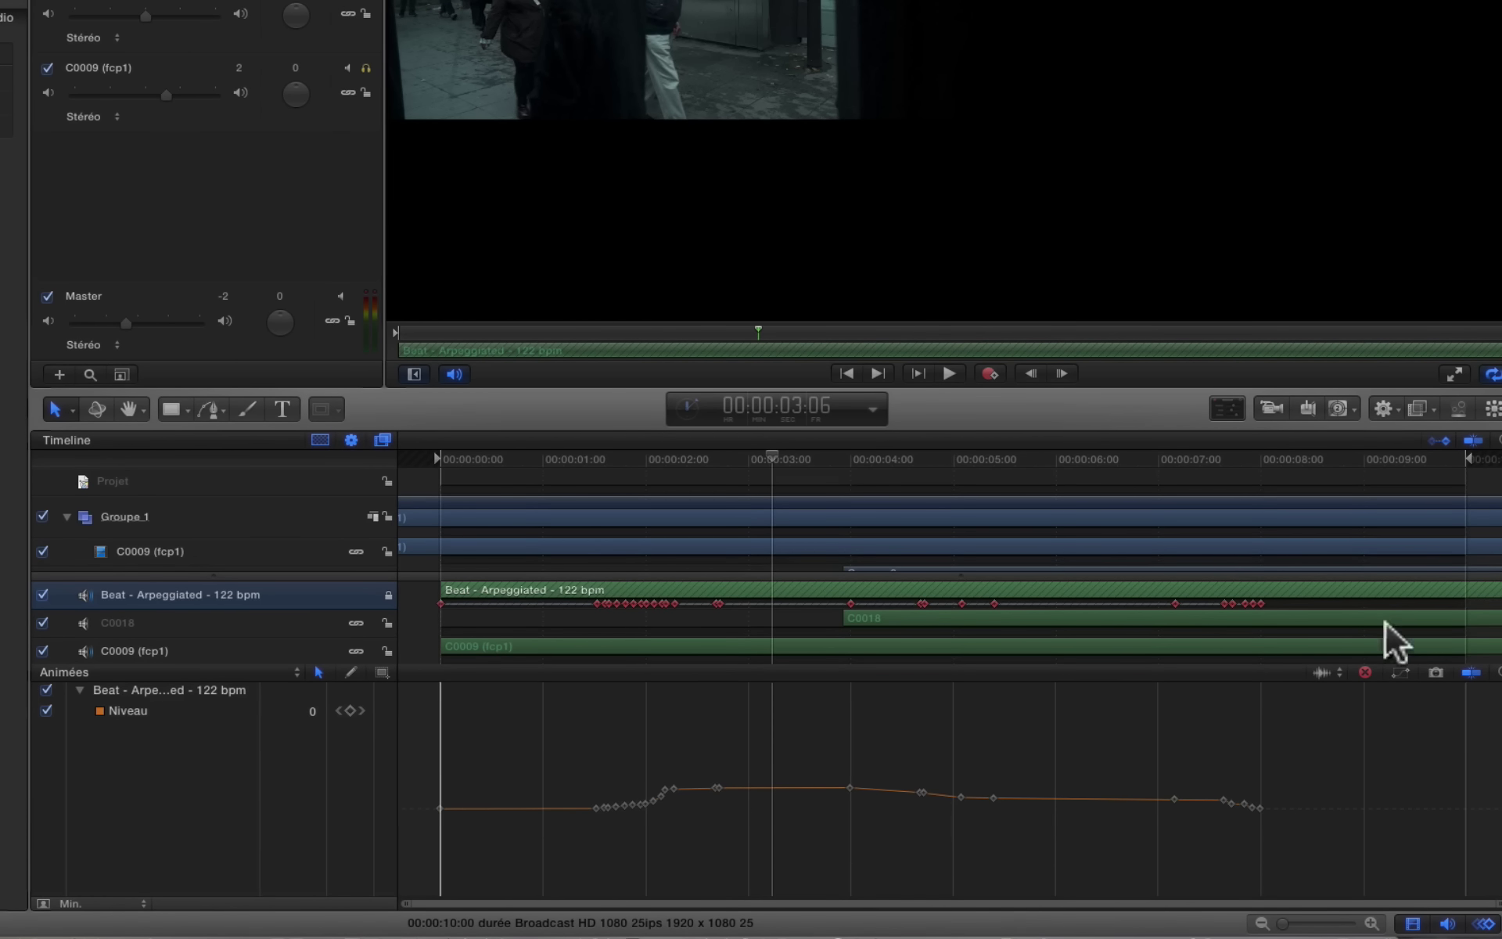
{"action": "left_click", "coordinate": [1335, 669]}
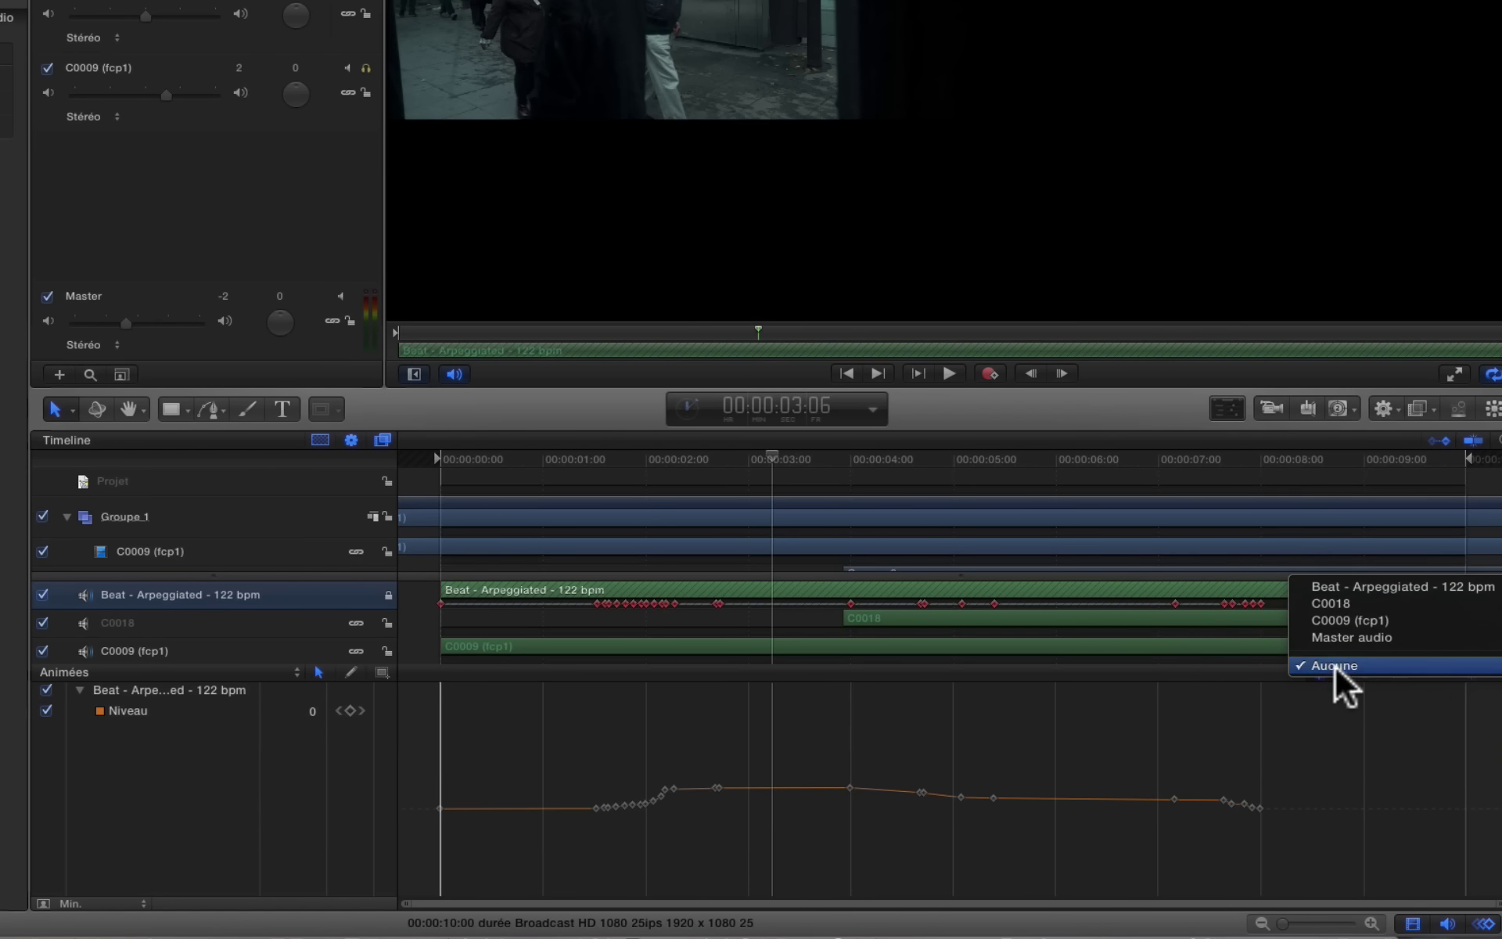
{"action": "left_click", "coordinate": [1332, 588]}
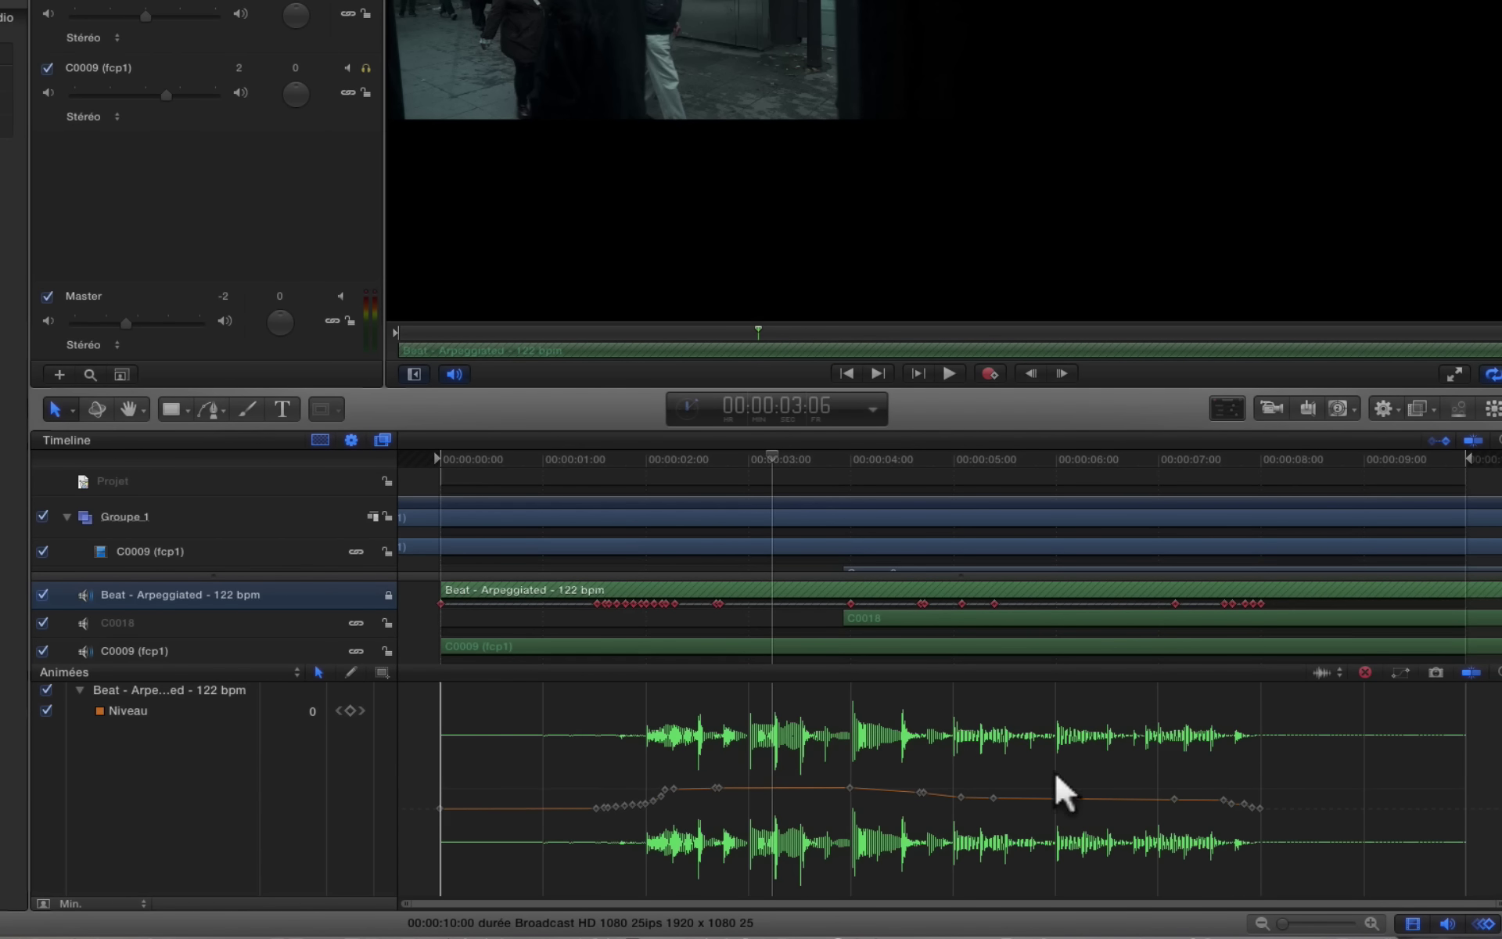
Compare the C0018, Master audio and C0009 (fcp1) waveforms in the keyframe editor, ending on Master audio.
{"action": "left_click", "coordinate": [1334, 665]}
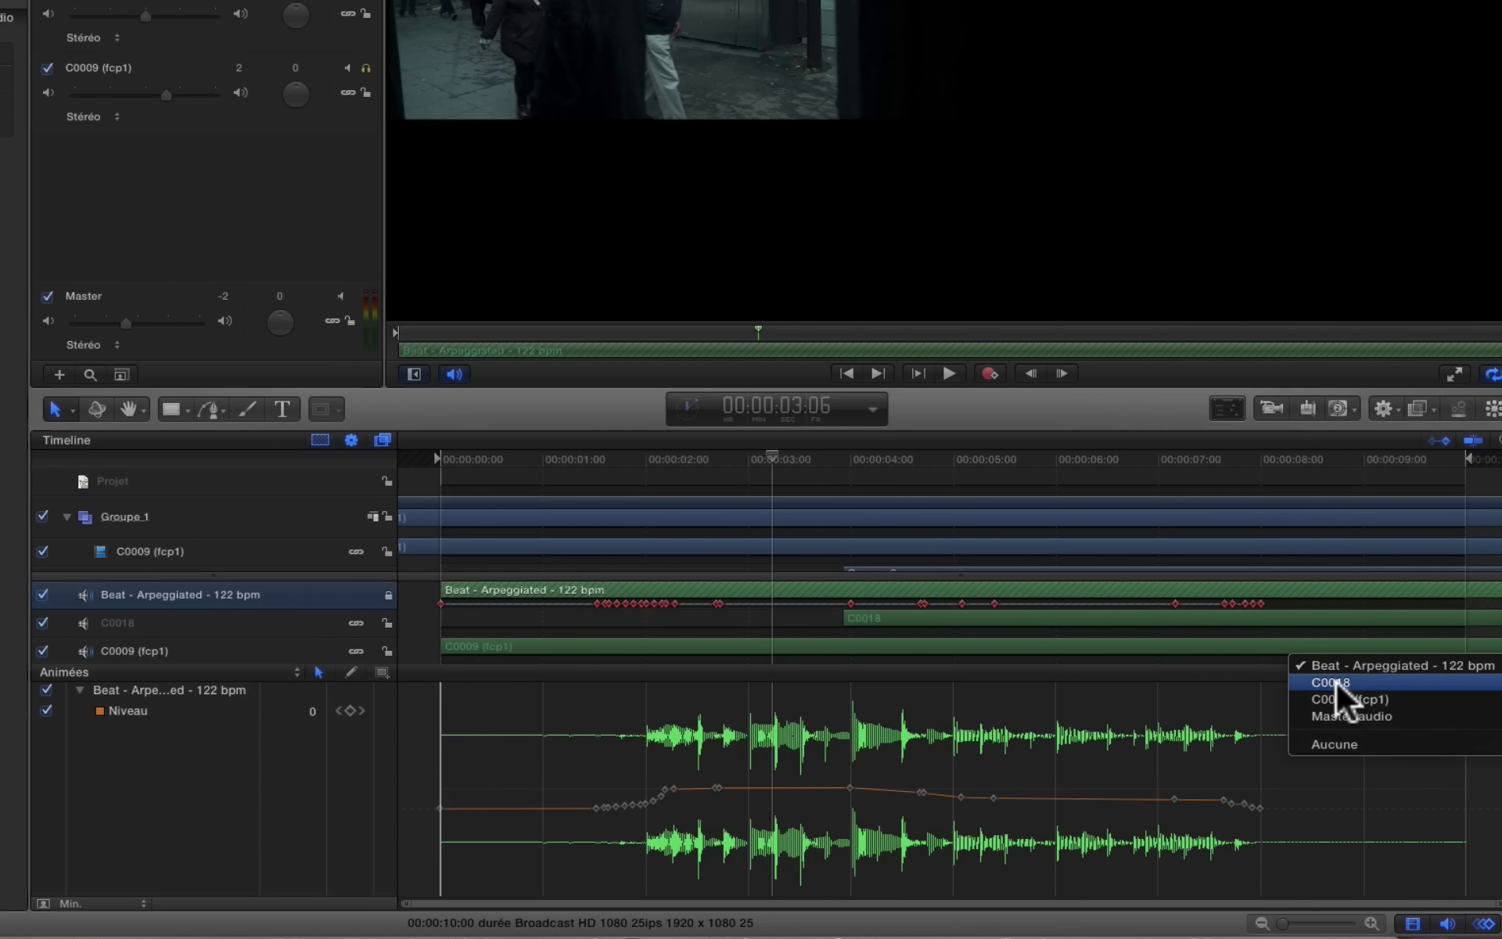
{"action": "left_click", "coordinate": [1336, 681]}
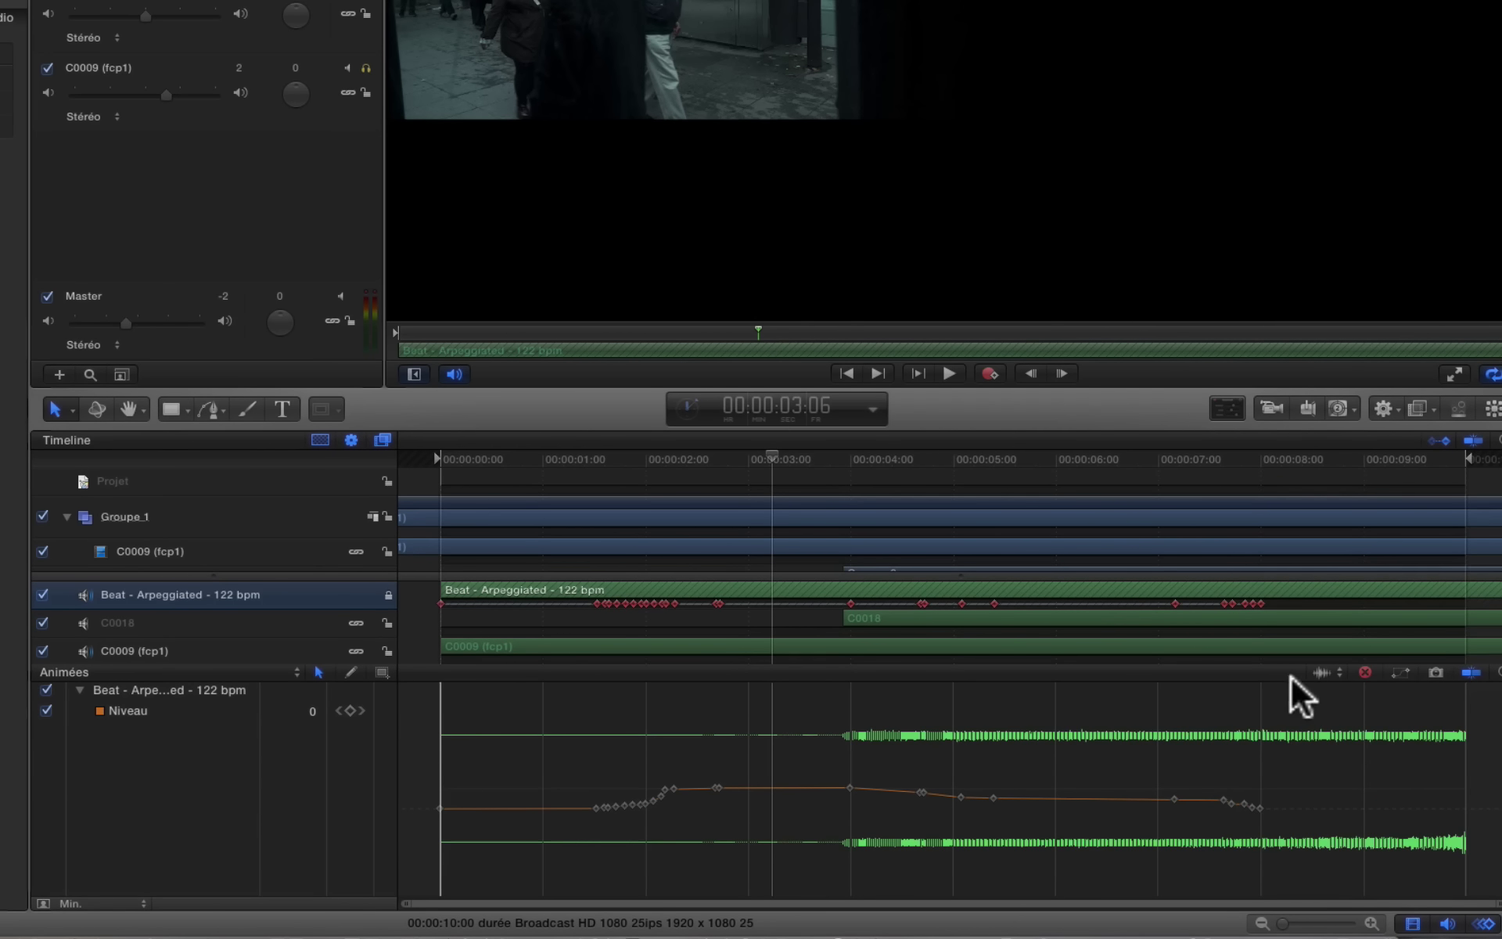
{"action": "left_click", "coordinate": [1339, 674]}
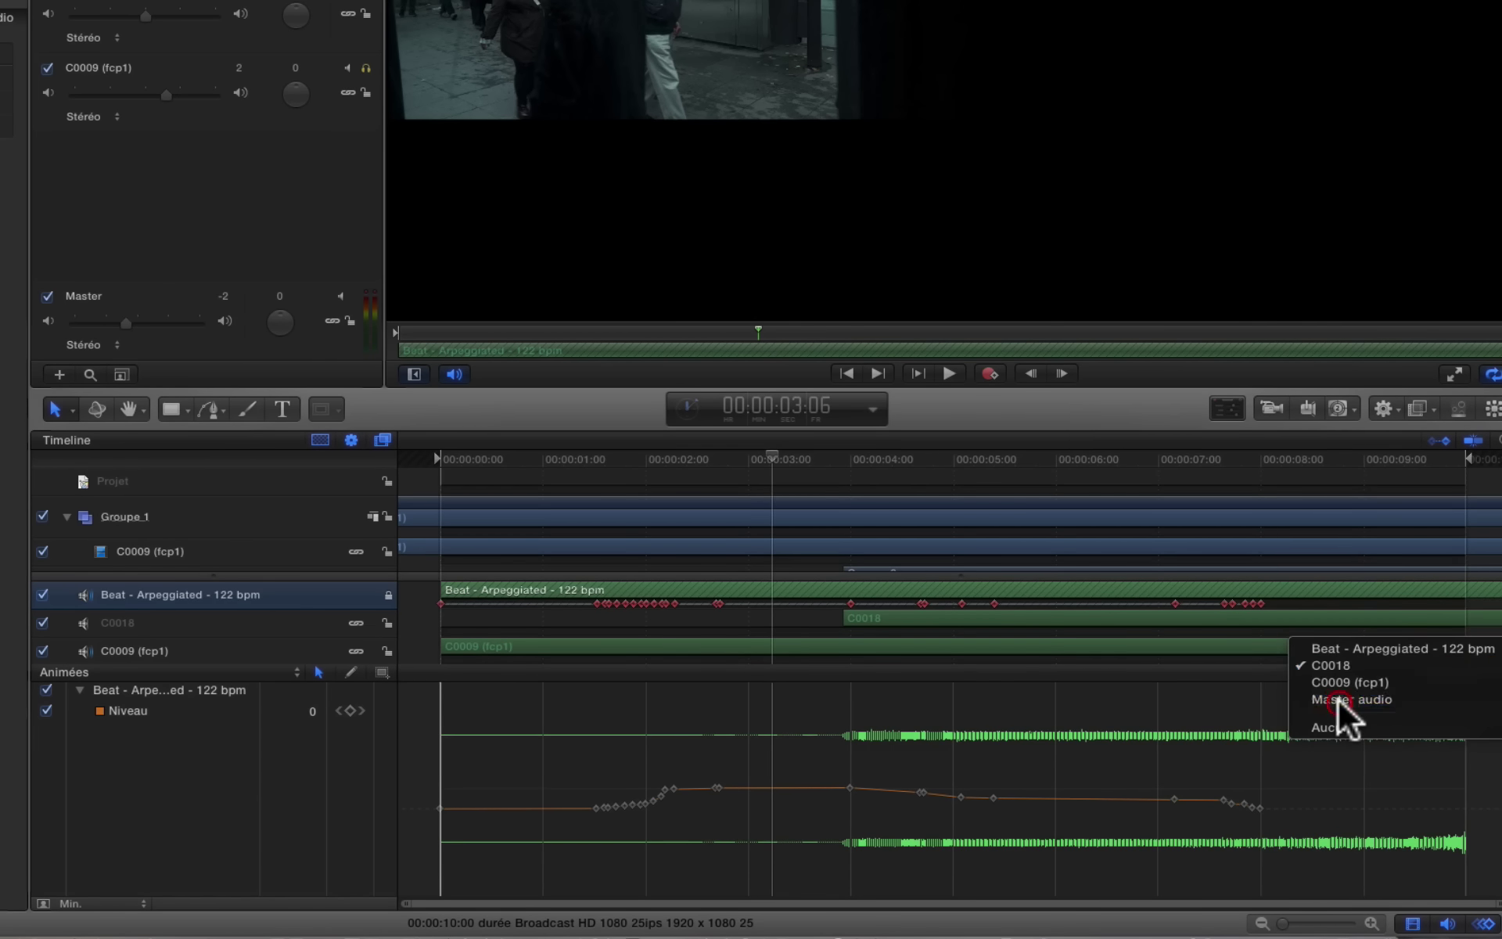
{"action": "left_click", "coordinate": [1337, 699]}
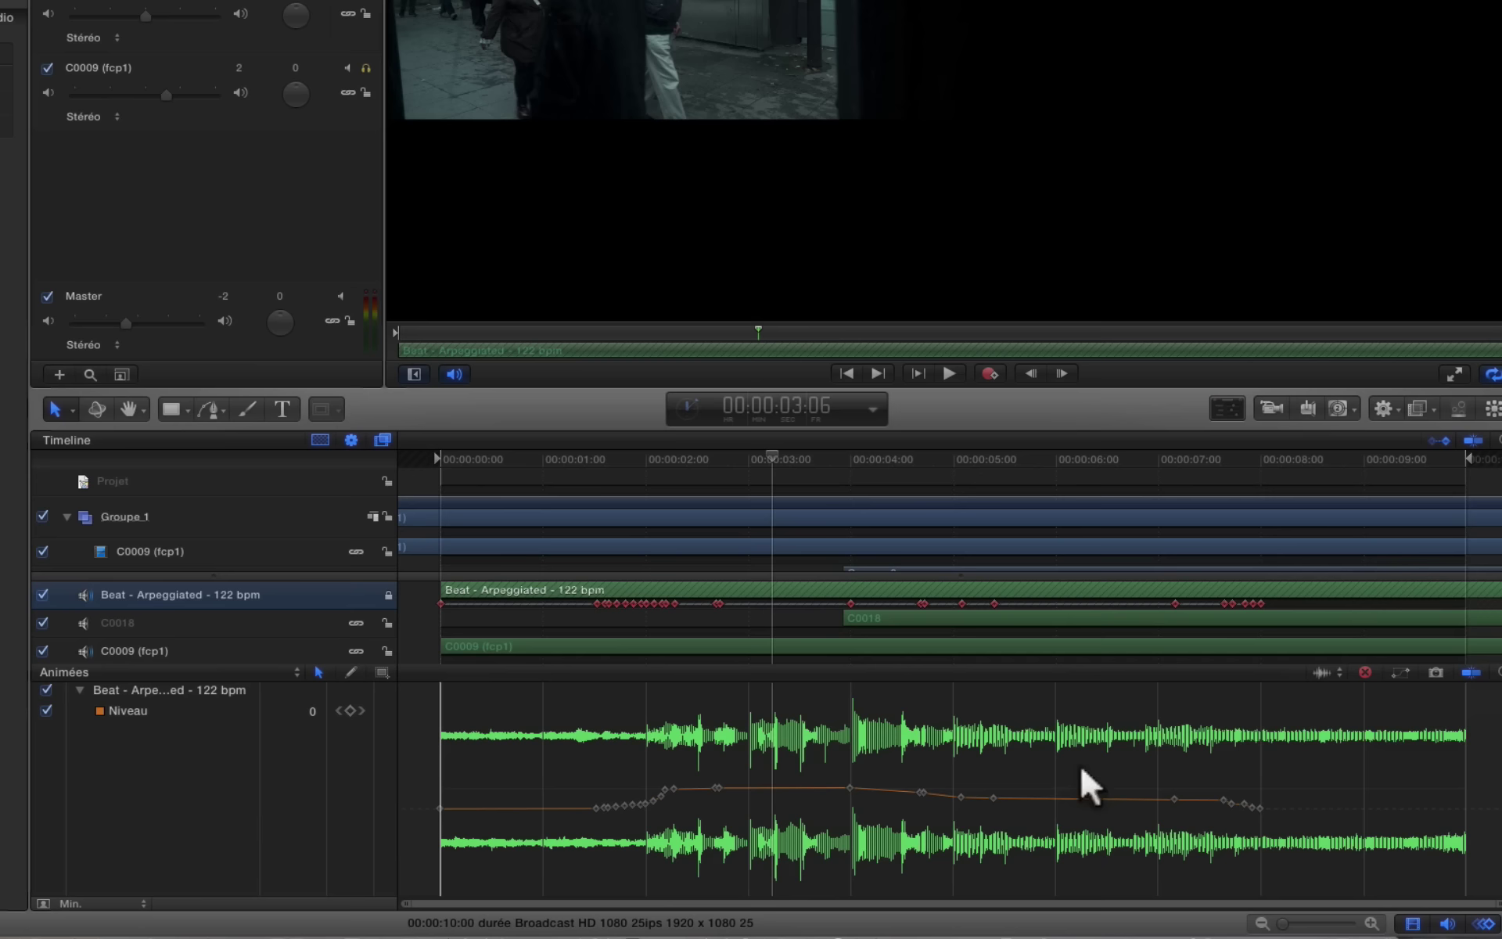
{"action": "left_click", "coordinate": [1333, 670]}
{"action": "left_click", "coordinate": [1345, 632]}
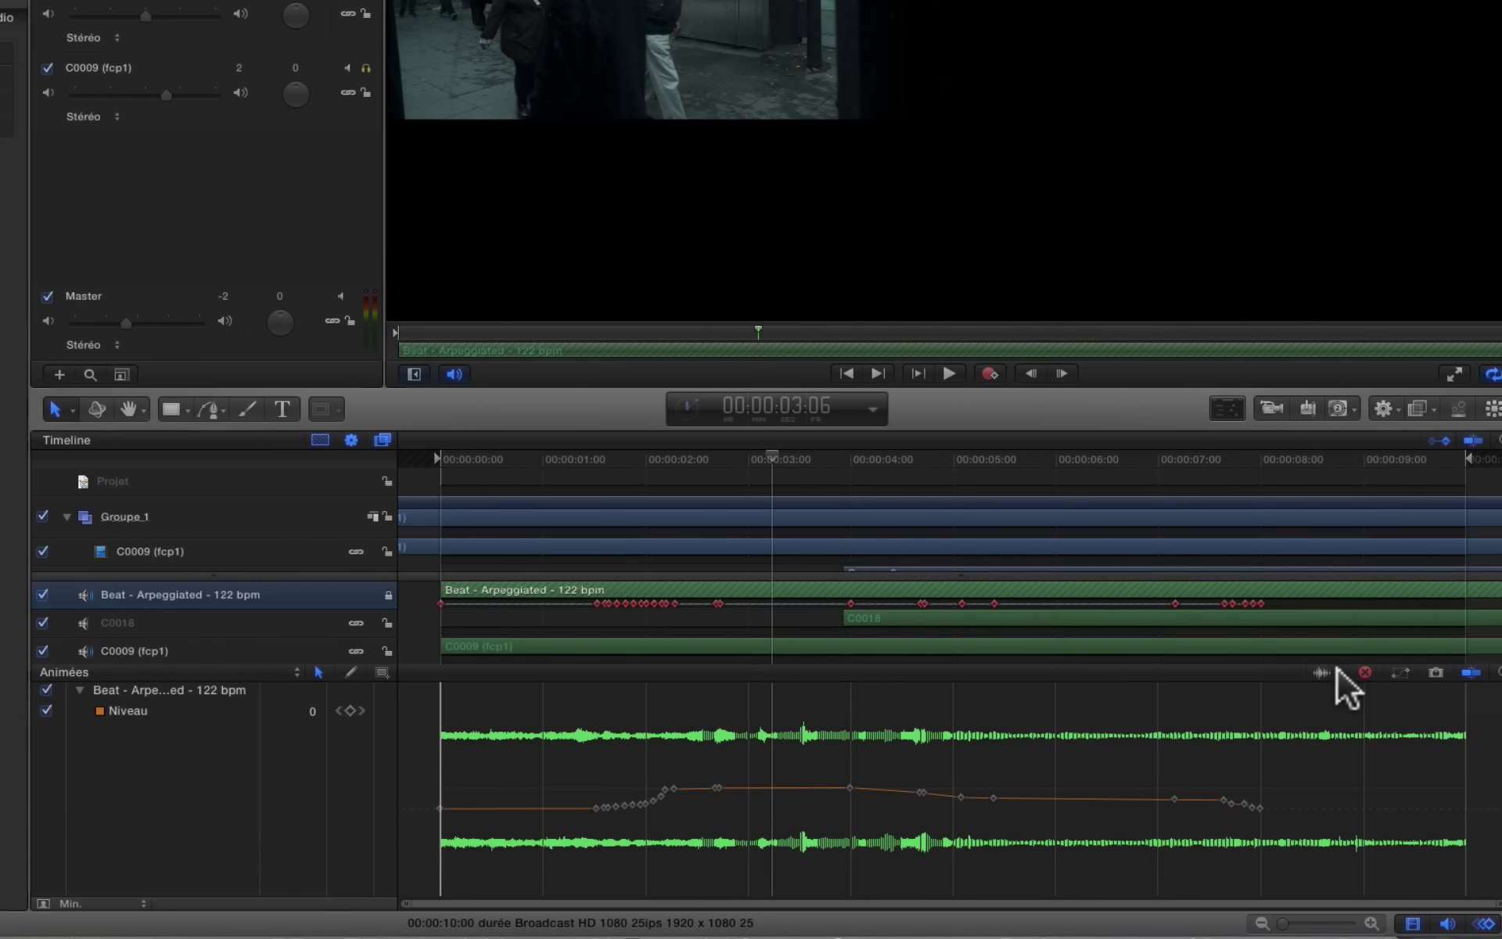
{"action": "left_click", "coordinate": [1336, 669]}
{"action": "left_click", "coordinate": [1338, 674]}
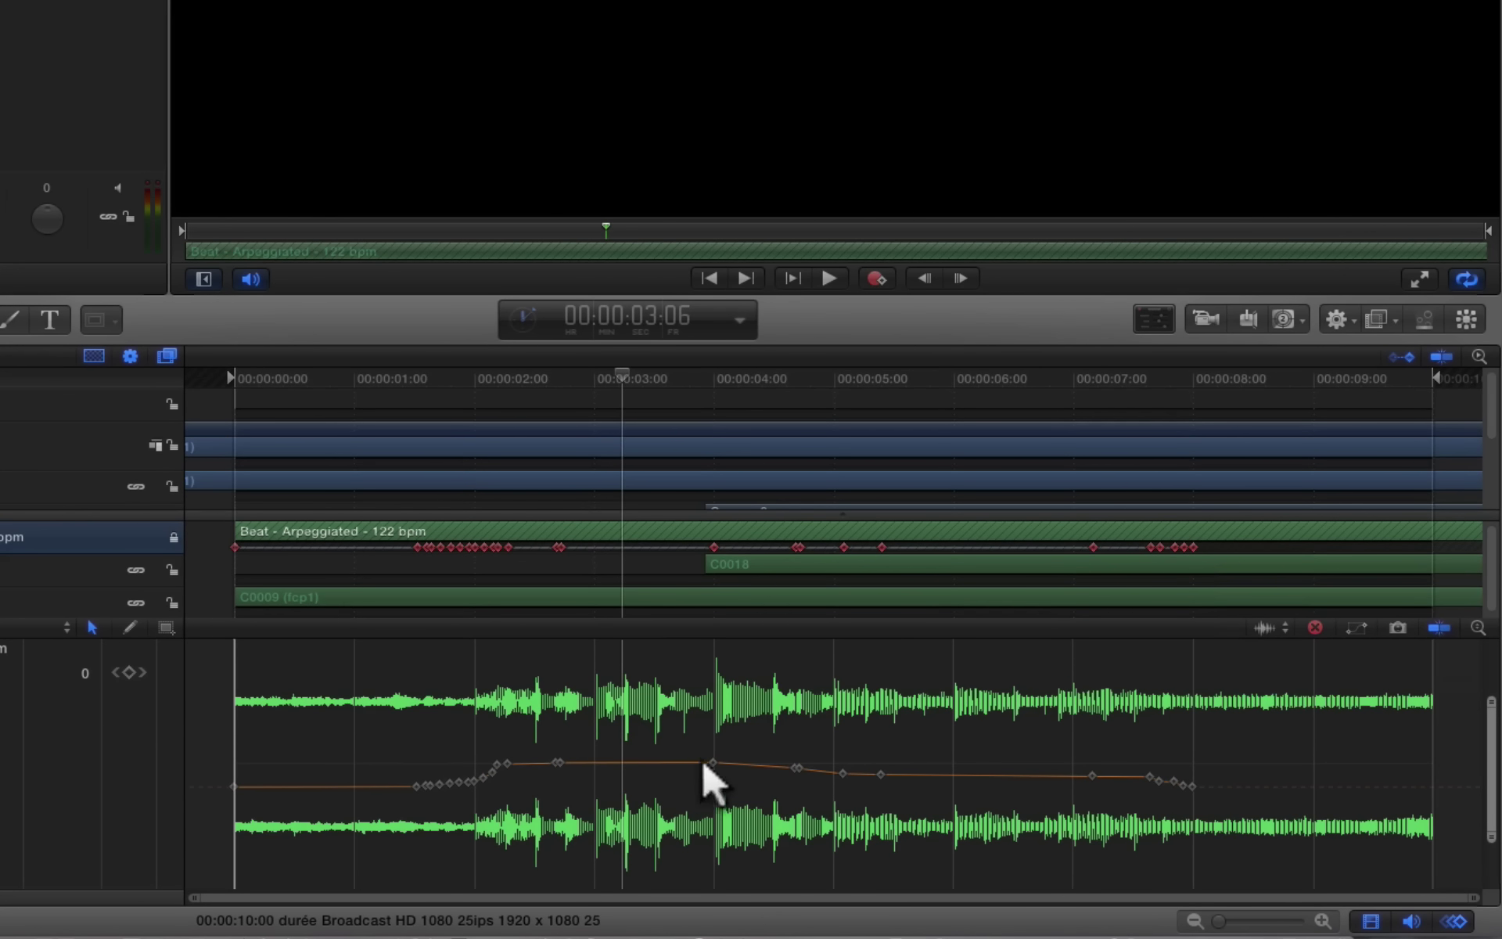
Unlock the Beat track and reshape its level curve, lowering keyframes near 2–3 and 7 seconds and raising the one near 4 seconds.
{"action": "left_click", "coordinate": [712, 763]}
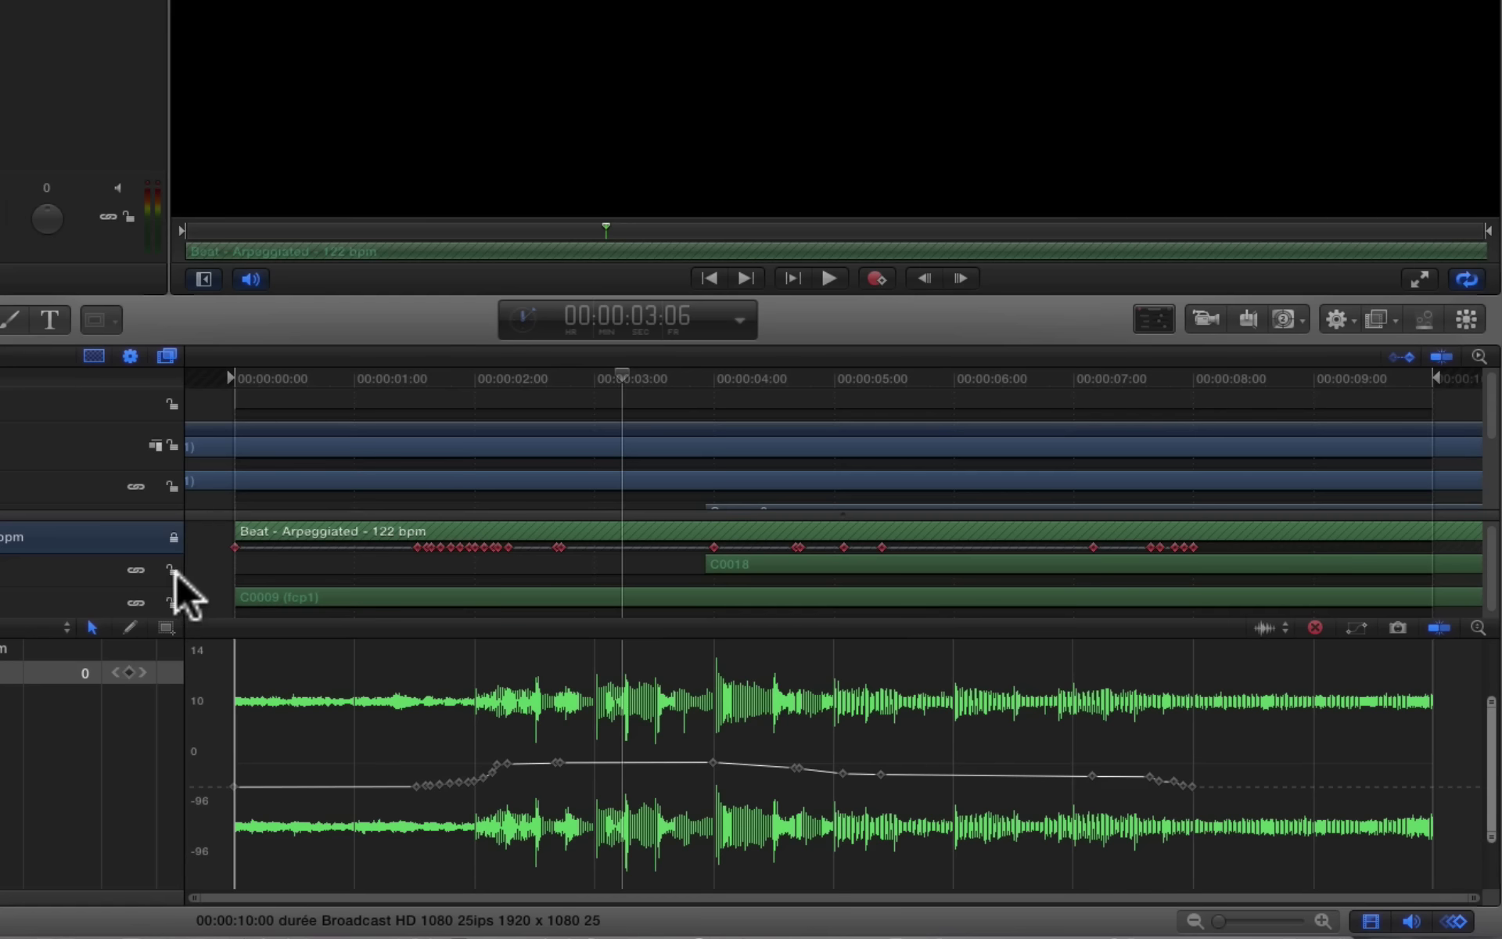
{"action": "left_click", "coordinate": [169, 540]}
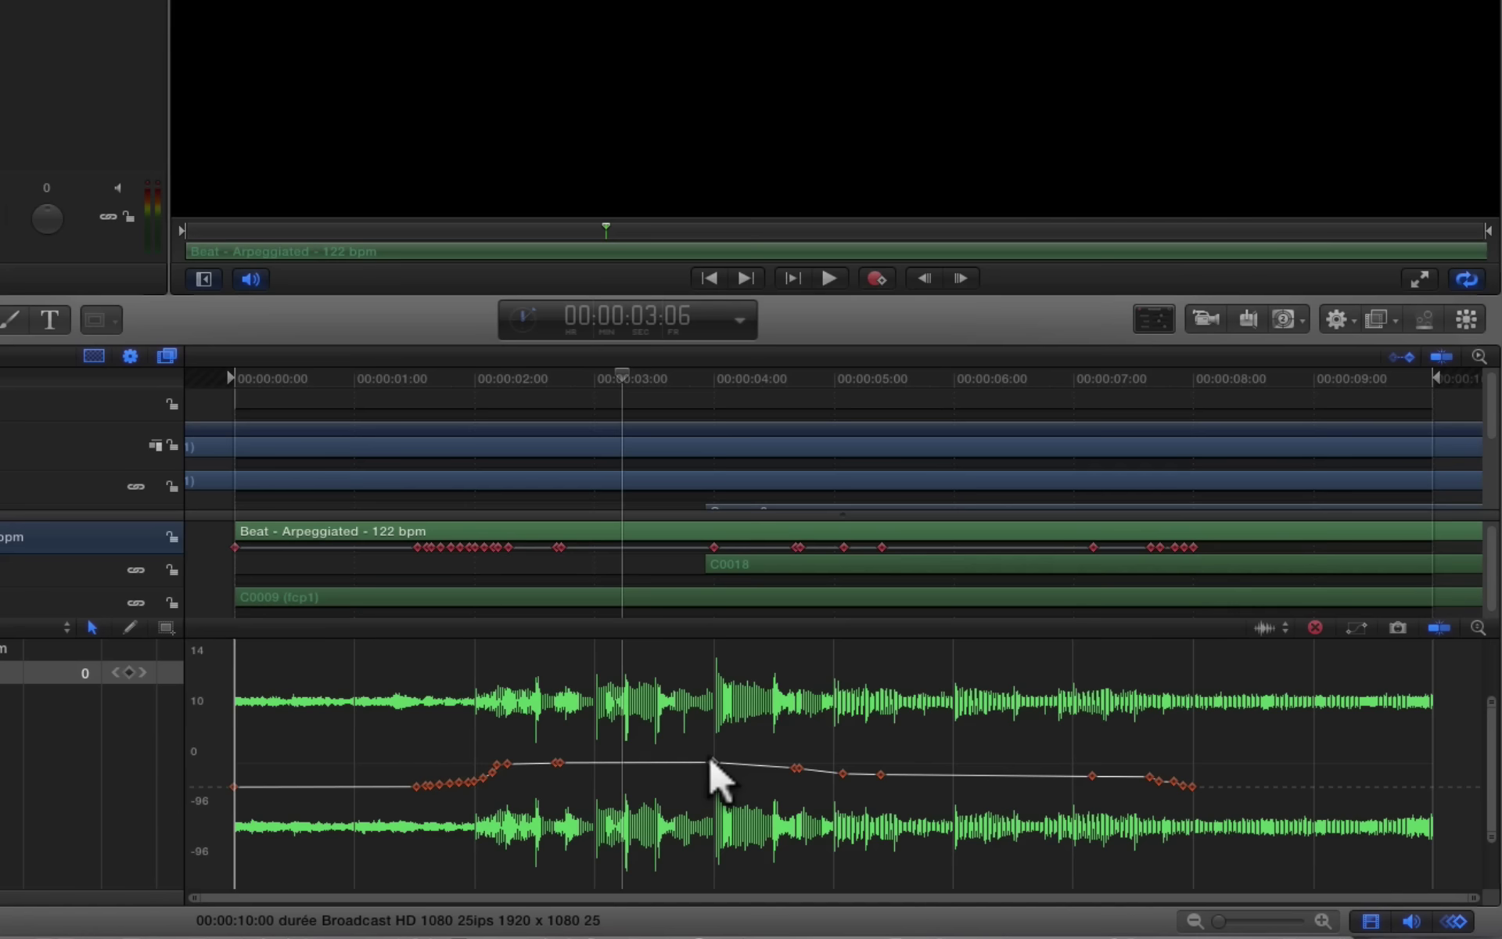
{"action": "left_click_drag", "start_coordinate": [708, 757], "coordinate": [679, 766]}
{"action": "left_click_drag", "start_coordinate": [558, 762], "coordinate": [505, 773]}
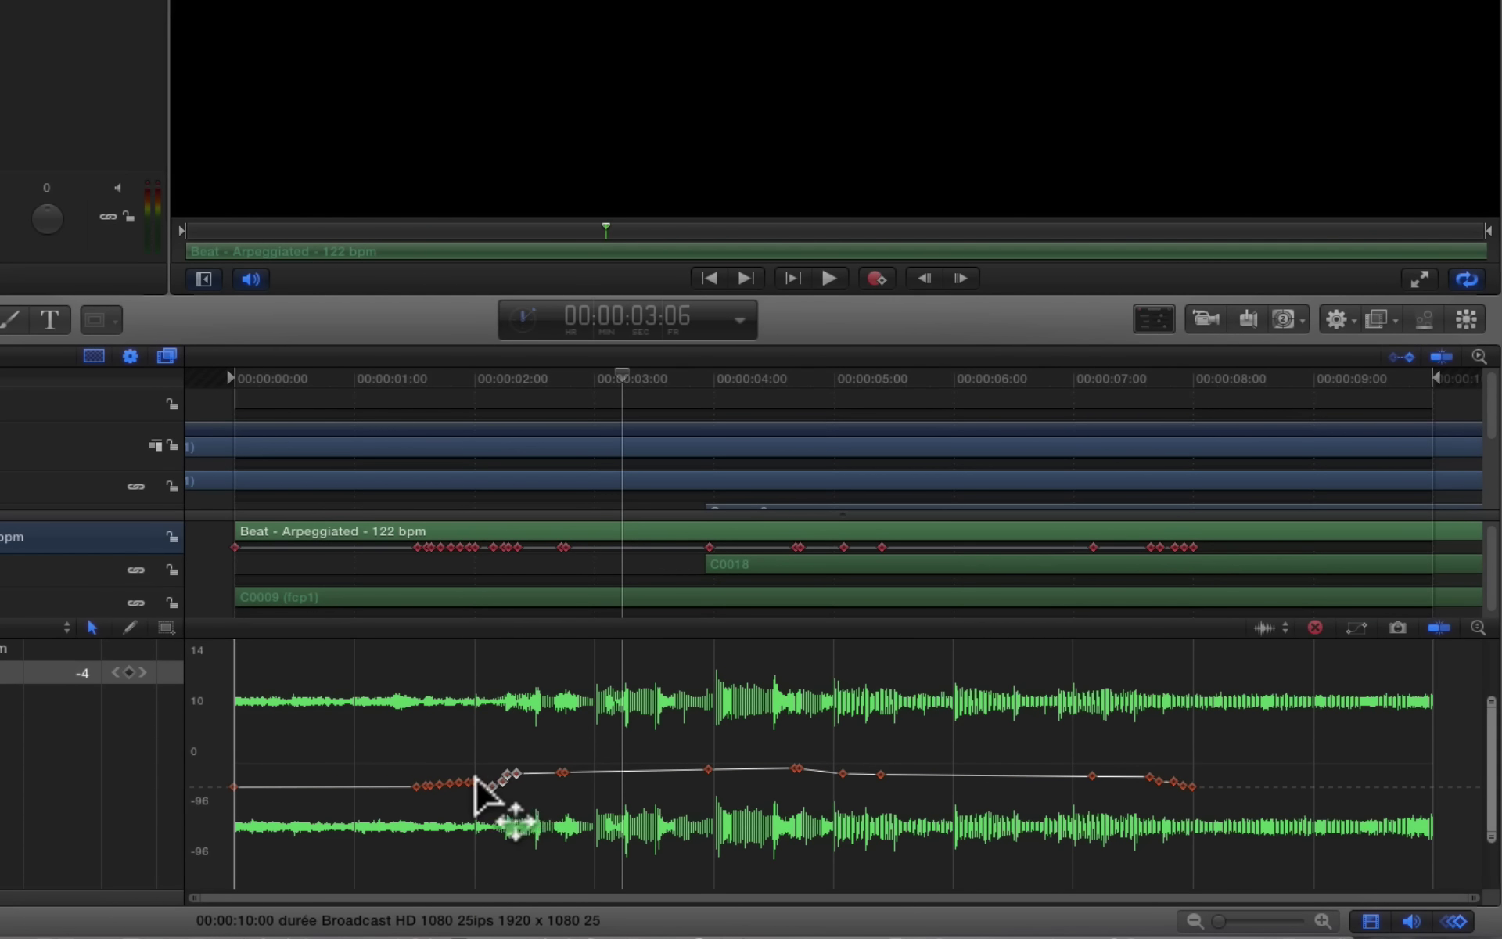
{"action": "left_click", "coordinate": [473, 785]}
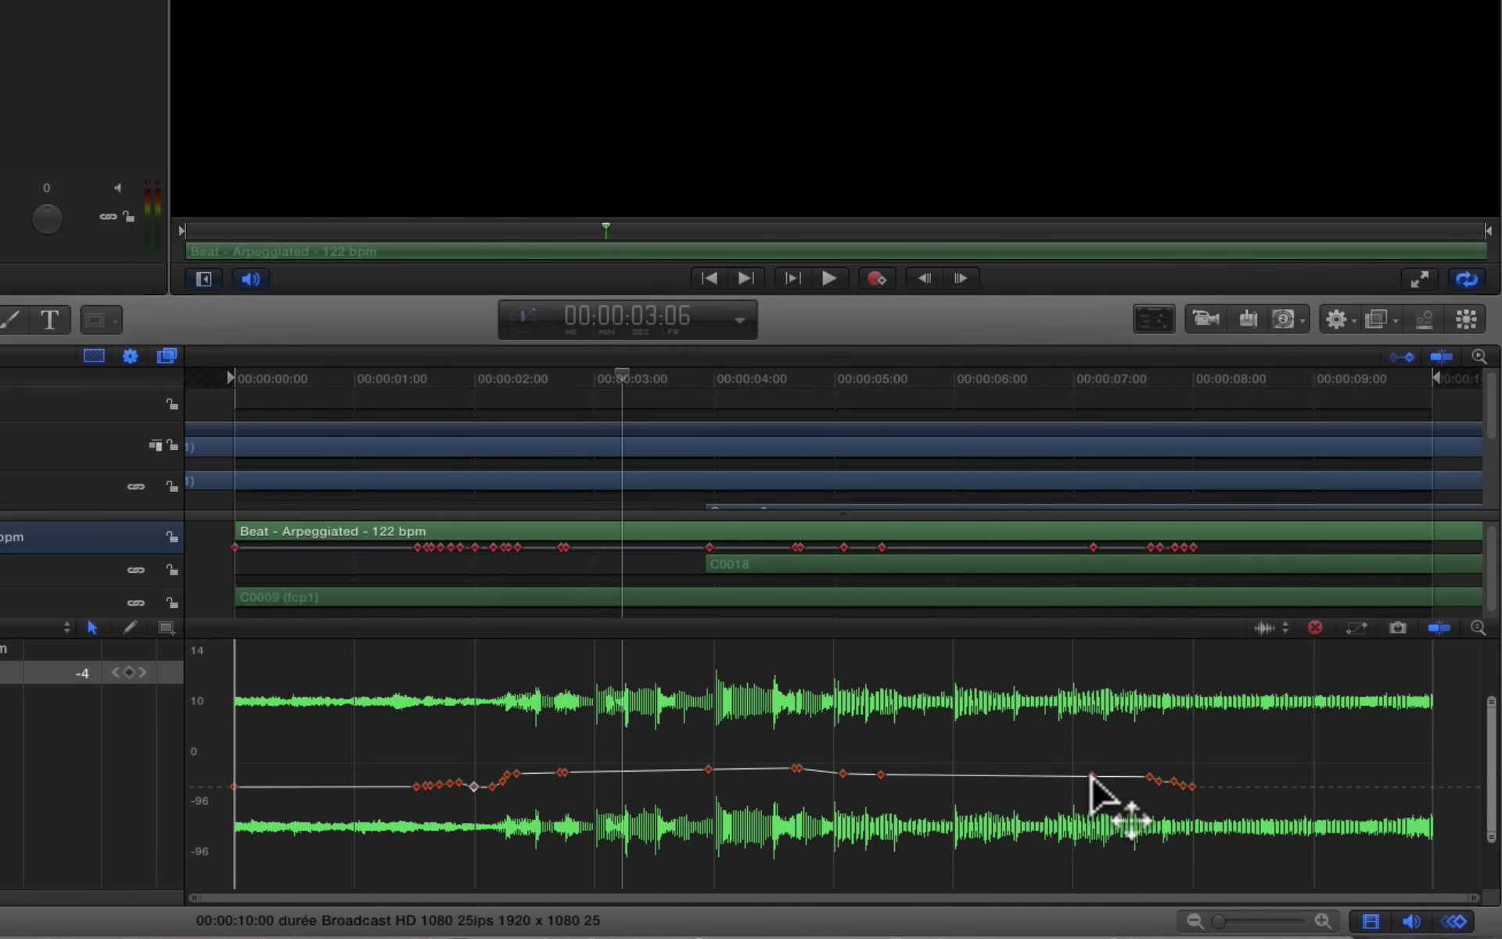
{"action": "left_click_drag", "start_coordinate": [1092, 776], "coordinate": [1092, 786]}
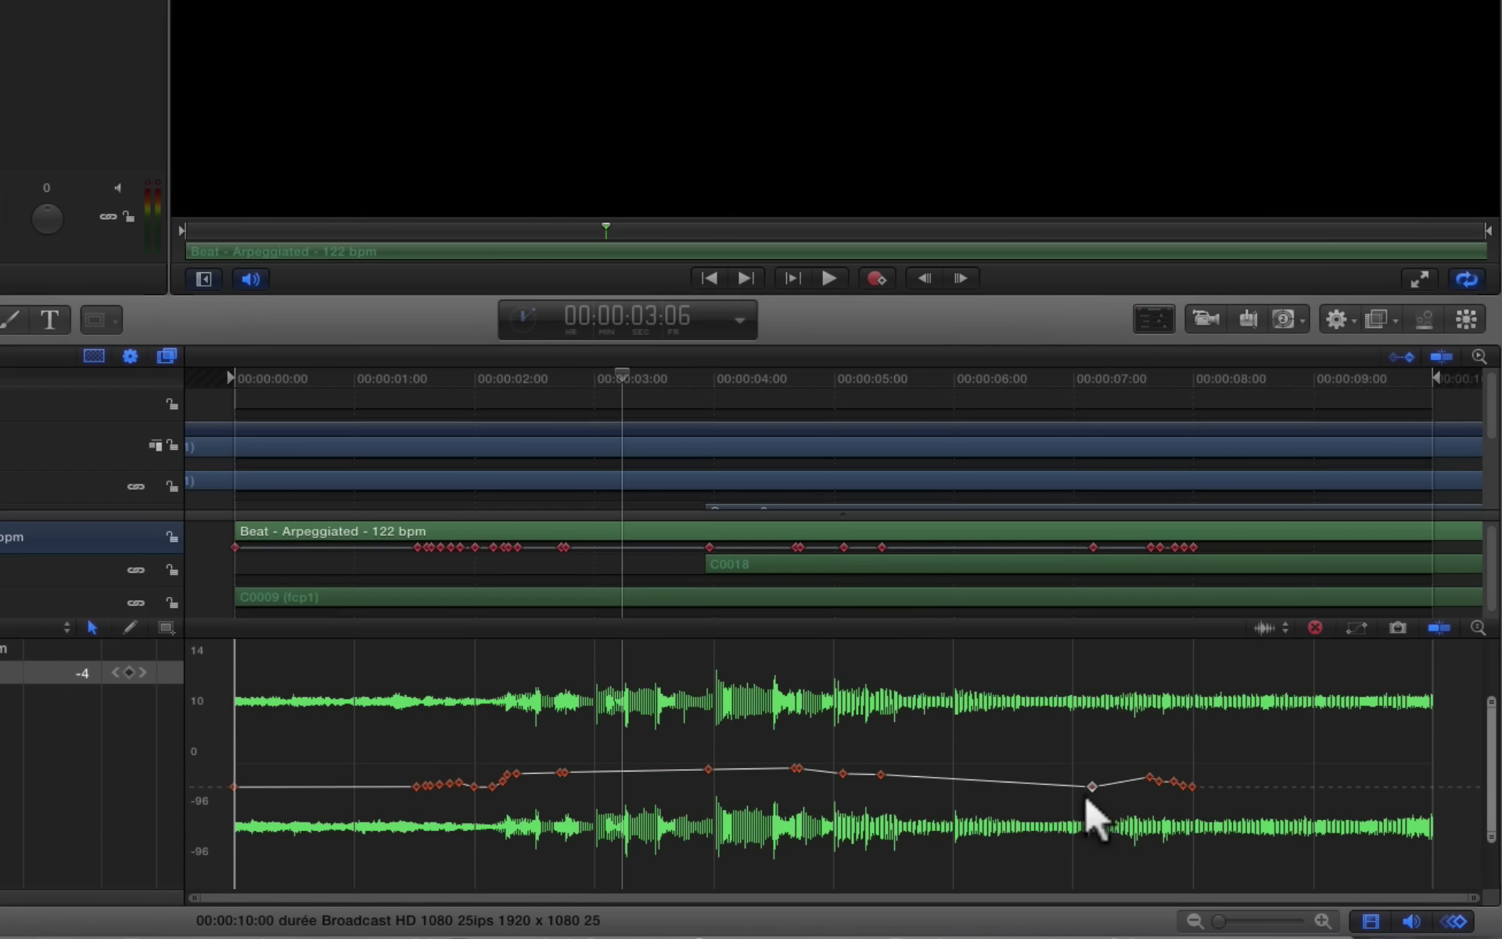
{"action": "left_click_drag", "start_coordinate": [708, 769], "coordinate": [707, 749]}
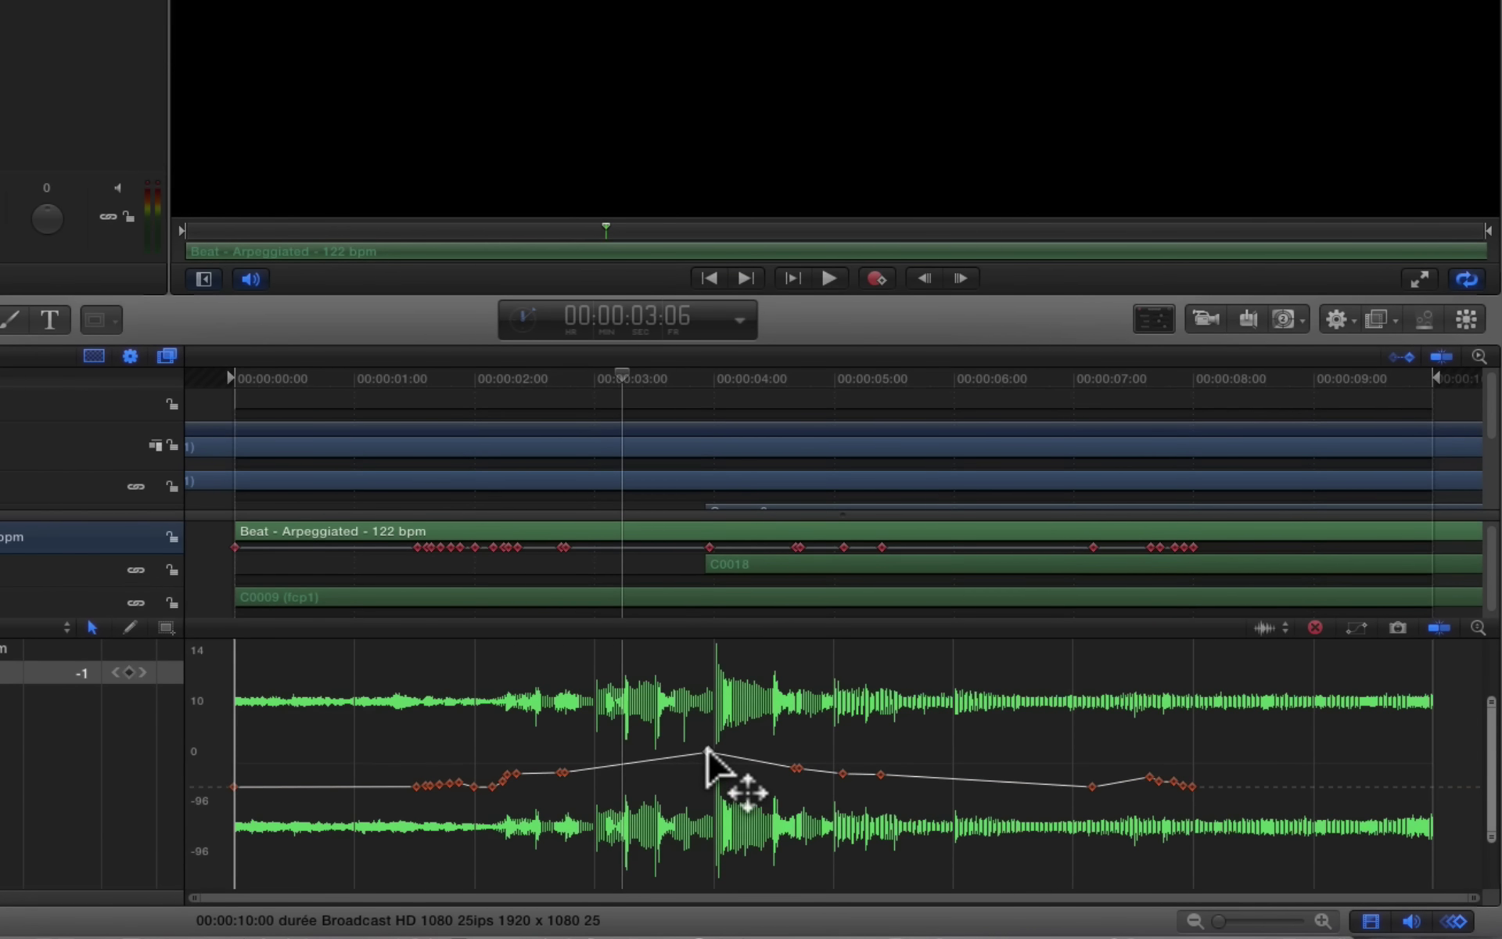
Apply Atténuation en sortie and Atténuation en entrée to the level keyframe just before 4 seconds, and shift it slightly earlier.
{"action": "right_click", "coordinate": [707, 750]}
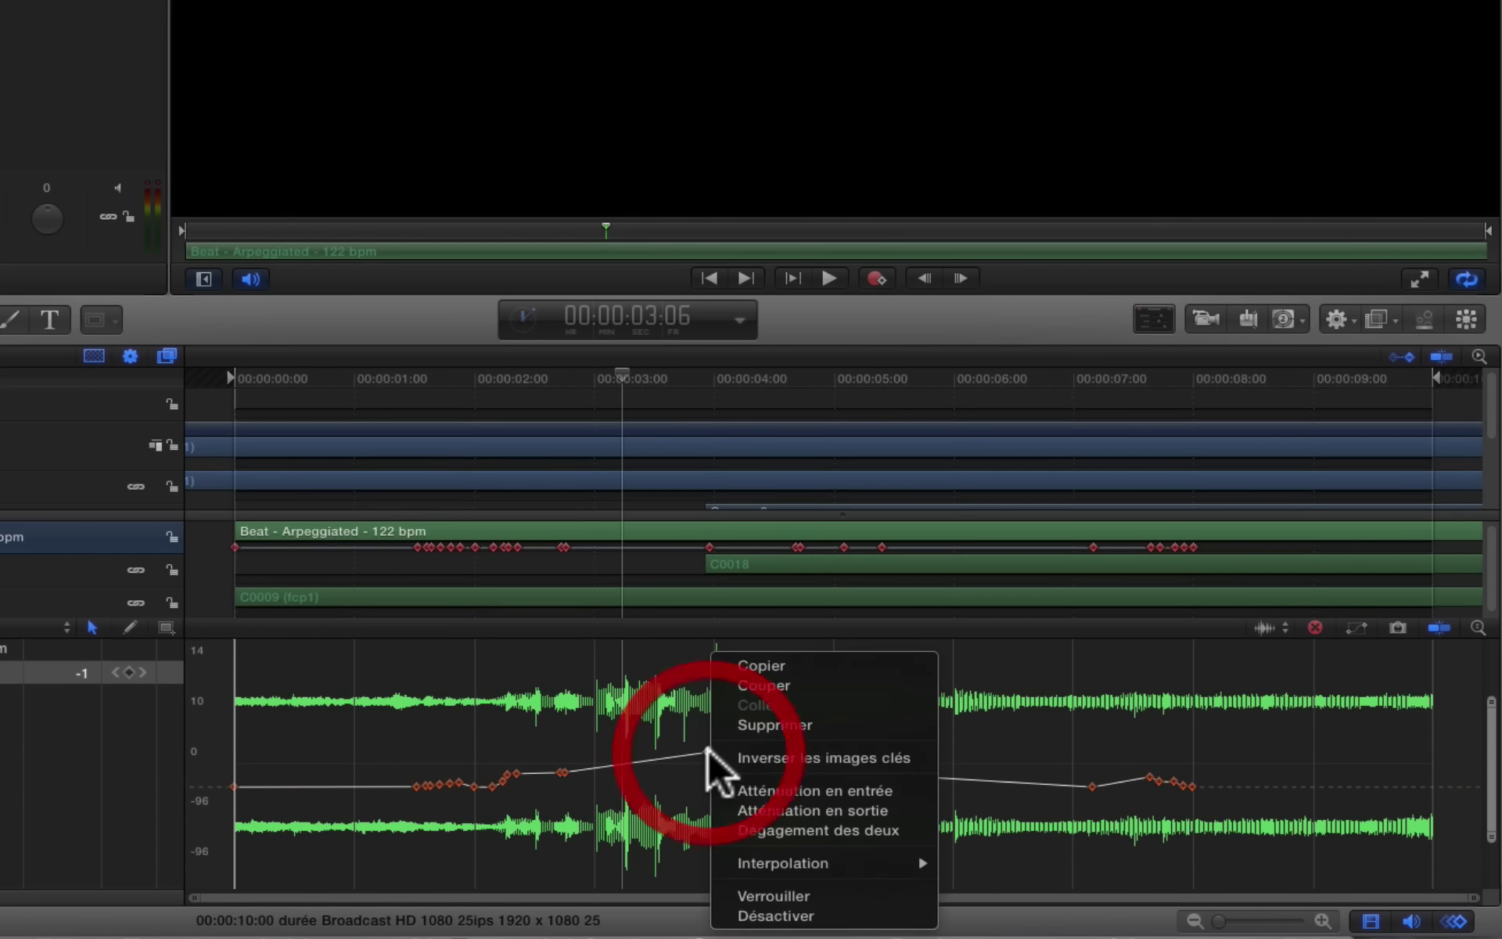
{"action": "left_click", "coordinate": [791, 810]}
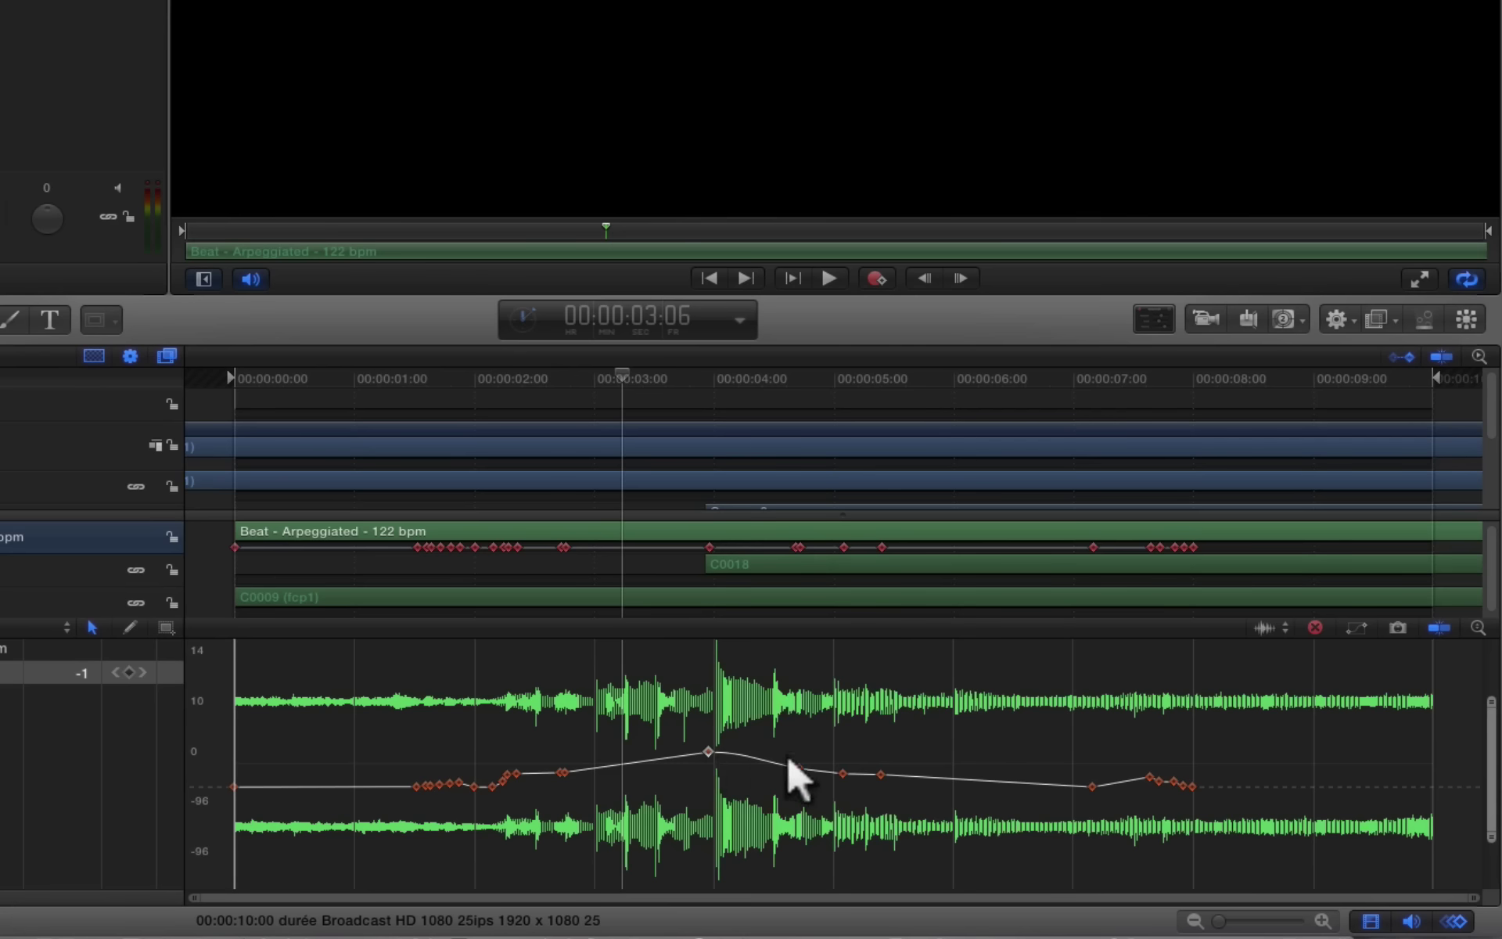
{"action": "right_click", "coordinate": [702, 749]}
{"action": "left_click", "coordinate": [790, 790]}
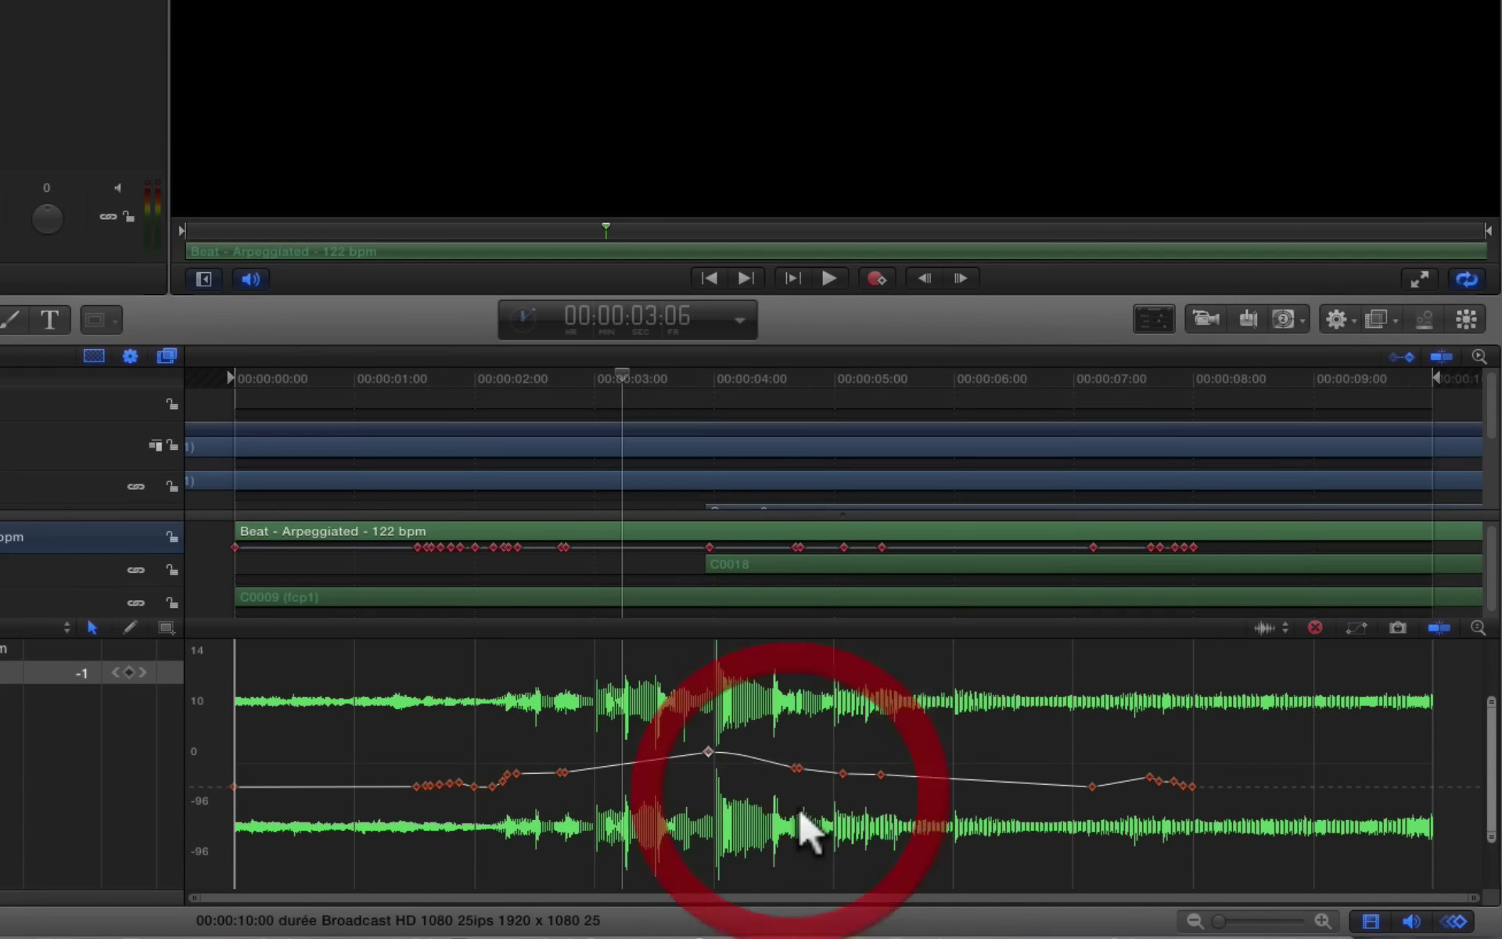
{"action": "left_click_drag", "start_coordinate": [707, 750], "coordinate": [685, 751]}
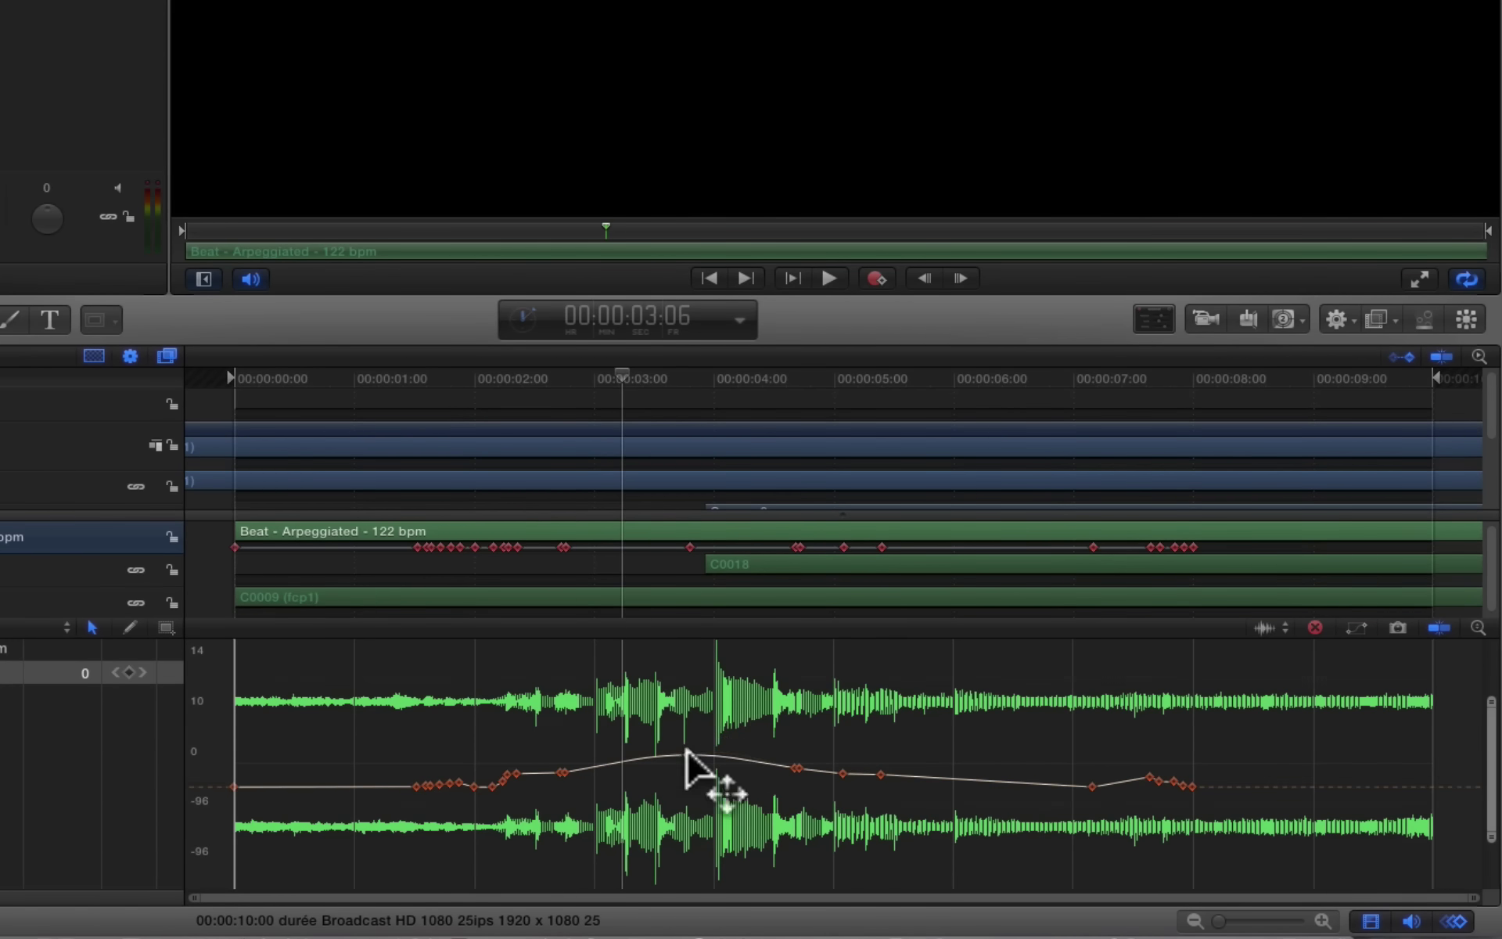
Apply Dégagement des deux to the Beat track's level keyframe just after 7 seconds.
{"action": "right_click", "coordinate": [1092, 783]}
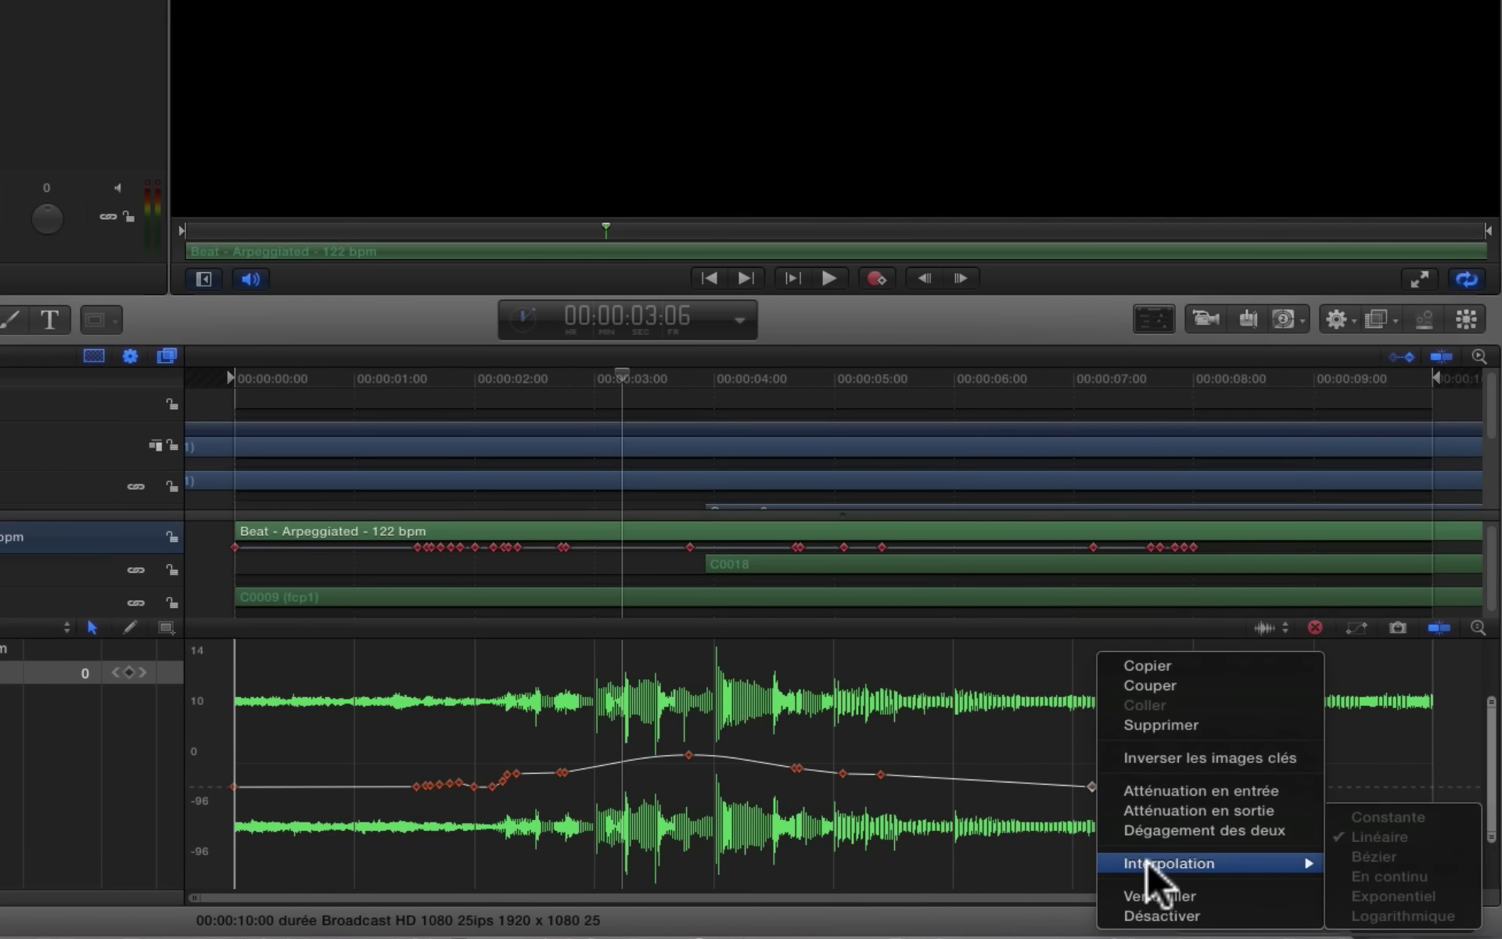
{"action": "left_click", "coordinate": [1275, 830]}
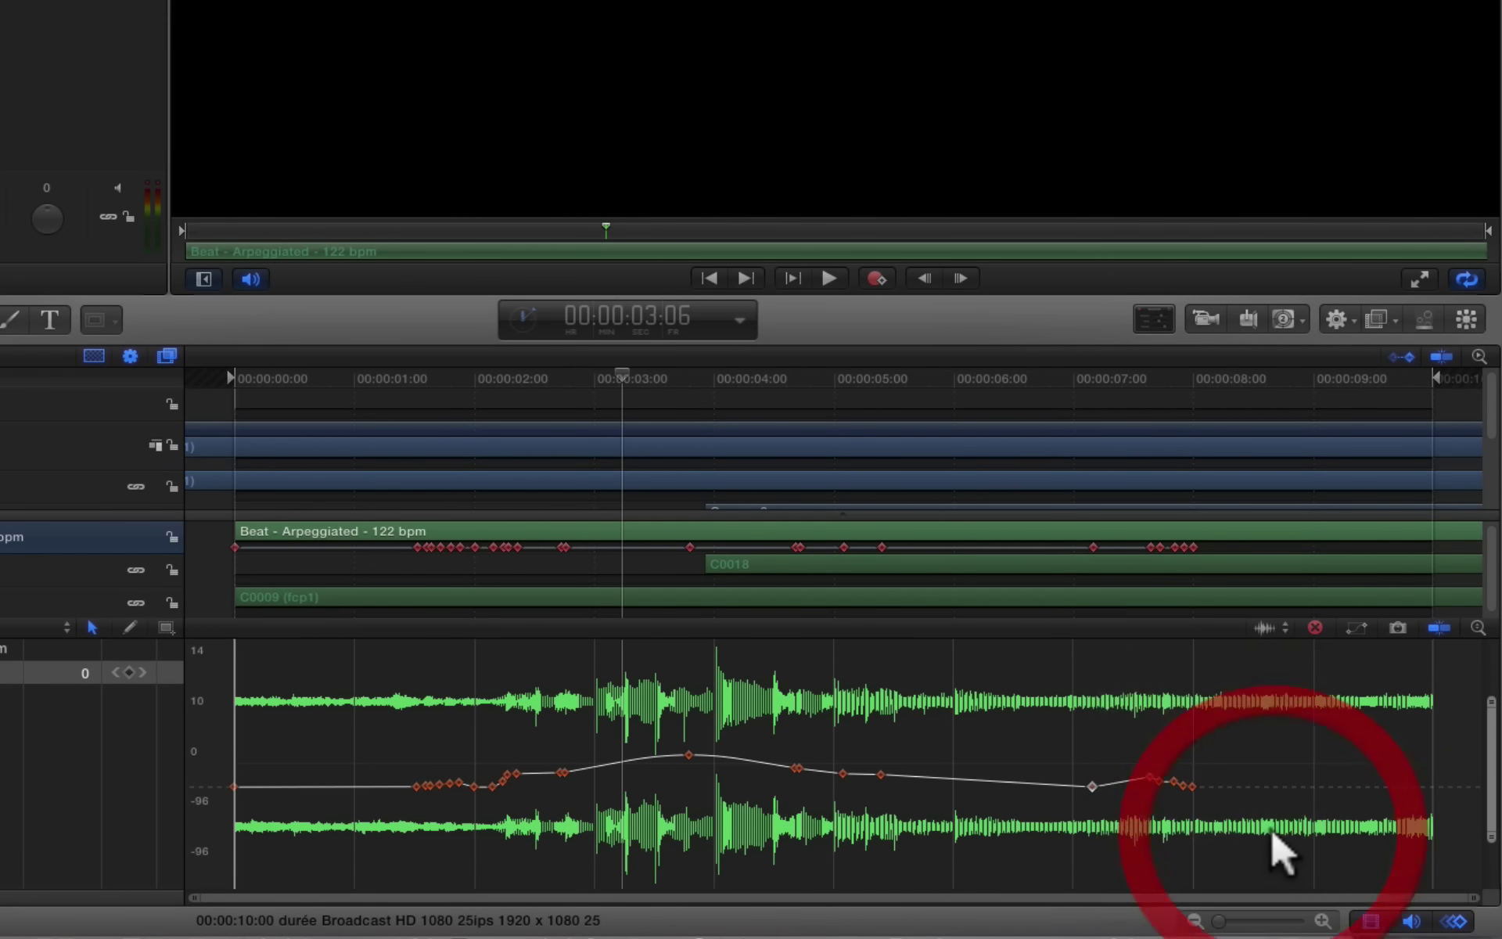